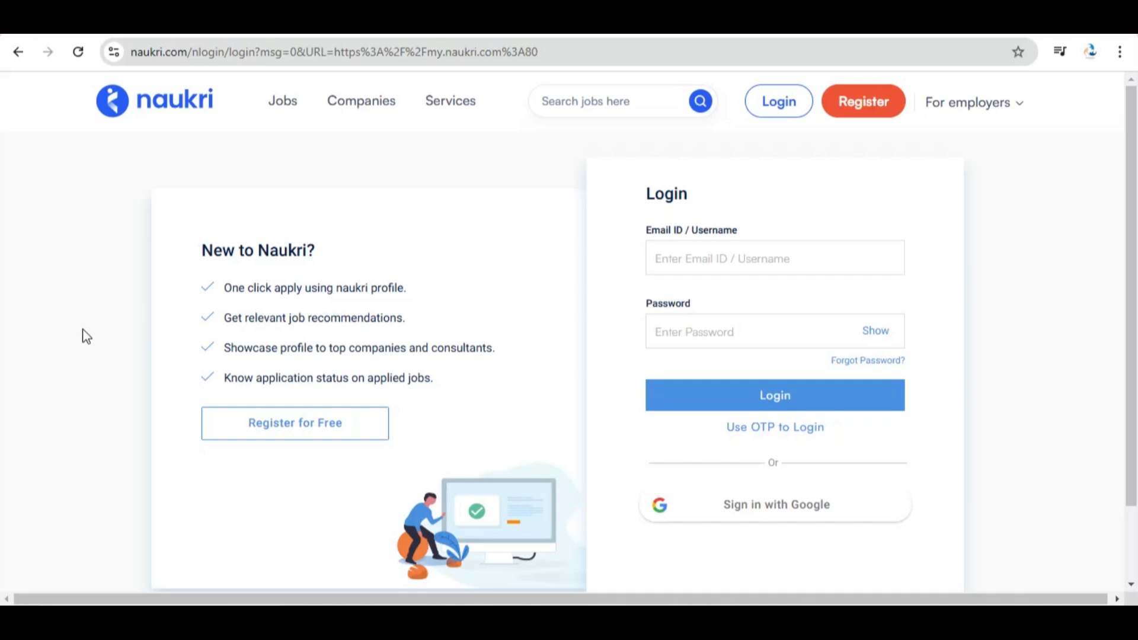
# Step: Enter Nurse as the job search keyword with Fresher as the experience level
pyautogui.scroll(-1, 86, 336)
pyautogui.scroll(1, 88, 340)
pyautogui.scroll(-2, 178, 278)
pyautogui.scroll(2, 148, 308)
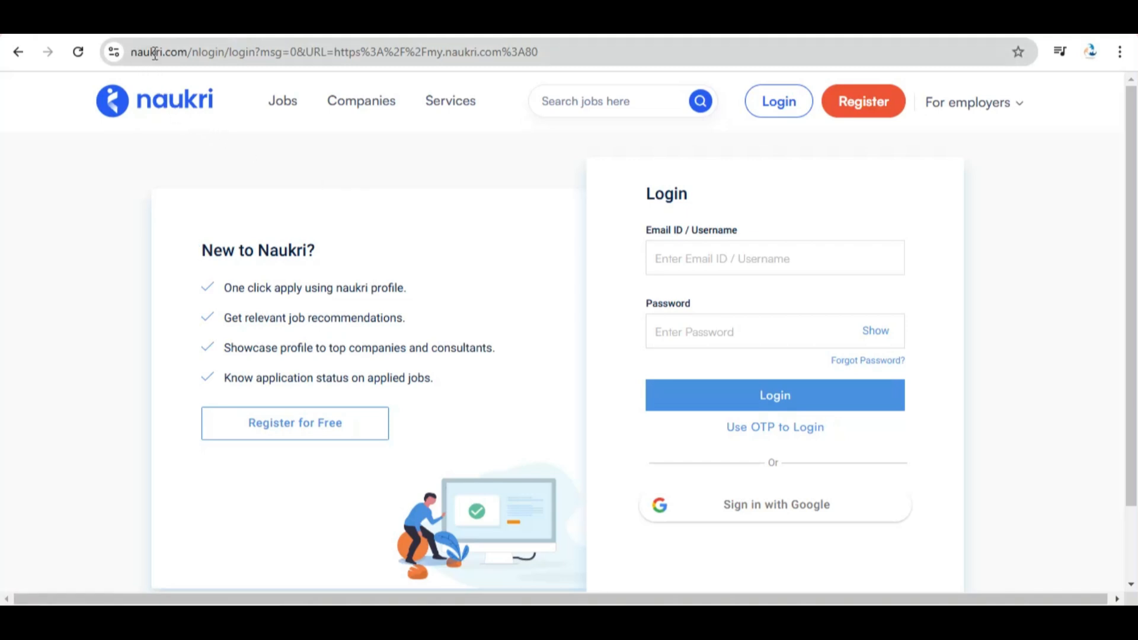
pyautogui.moveTo(350, 101)
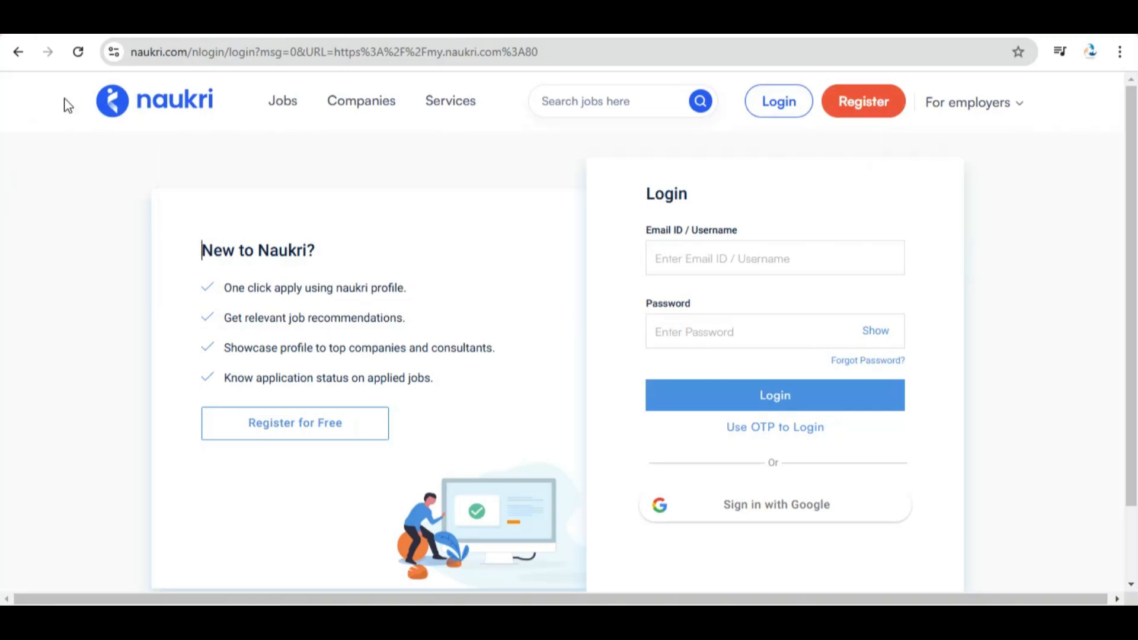
pyautogui.moveTo(280, 112)
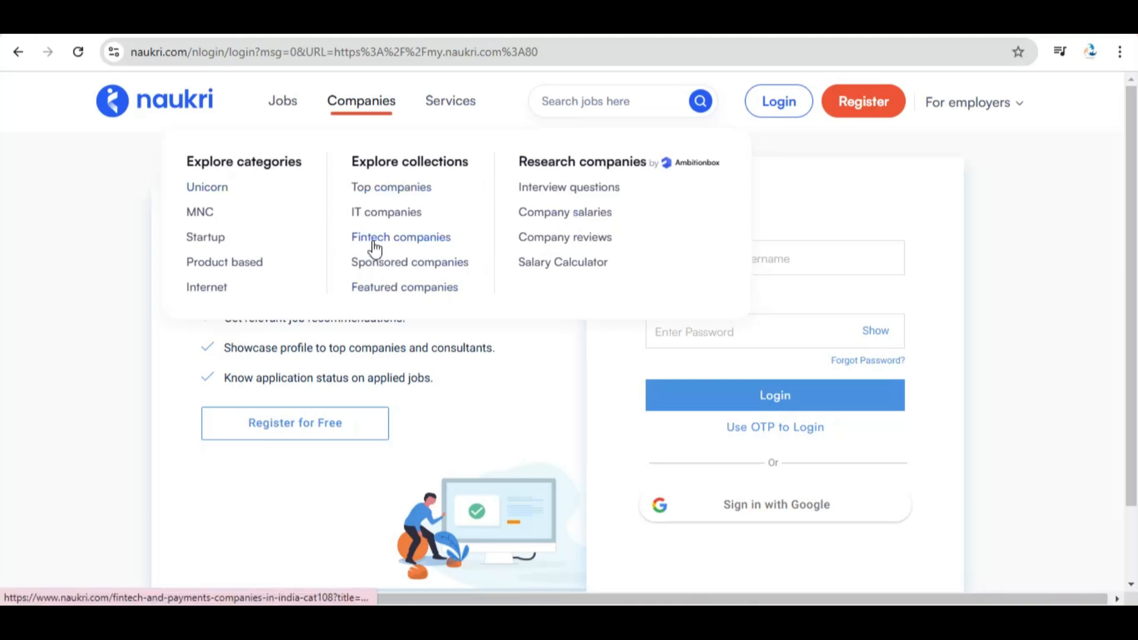
pyautogui.moveTo(451, 105)
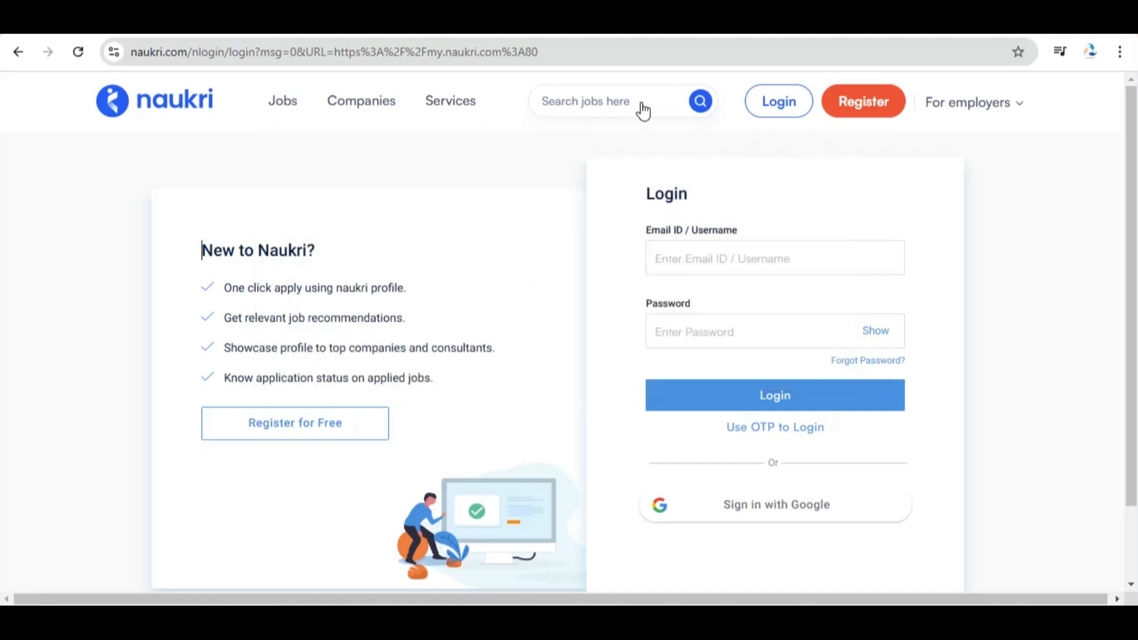
pyautogui.click(566, 110)
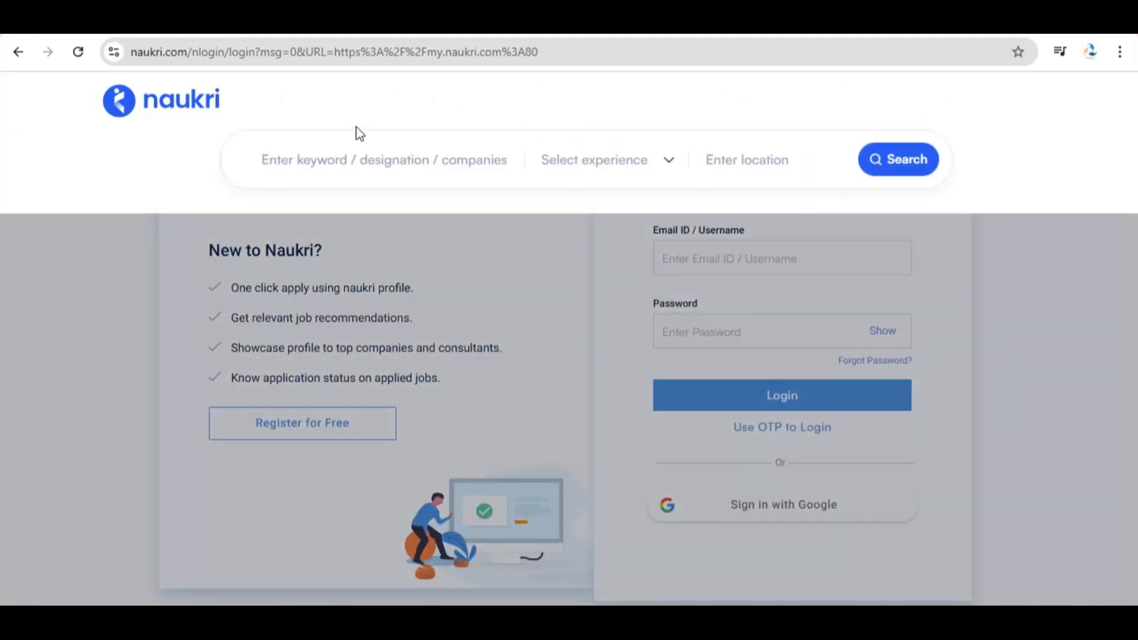
pyautogui.write('n')
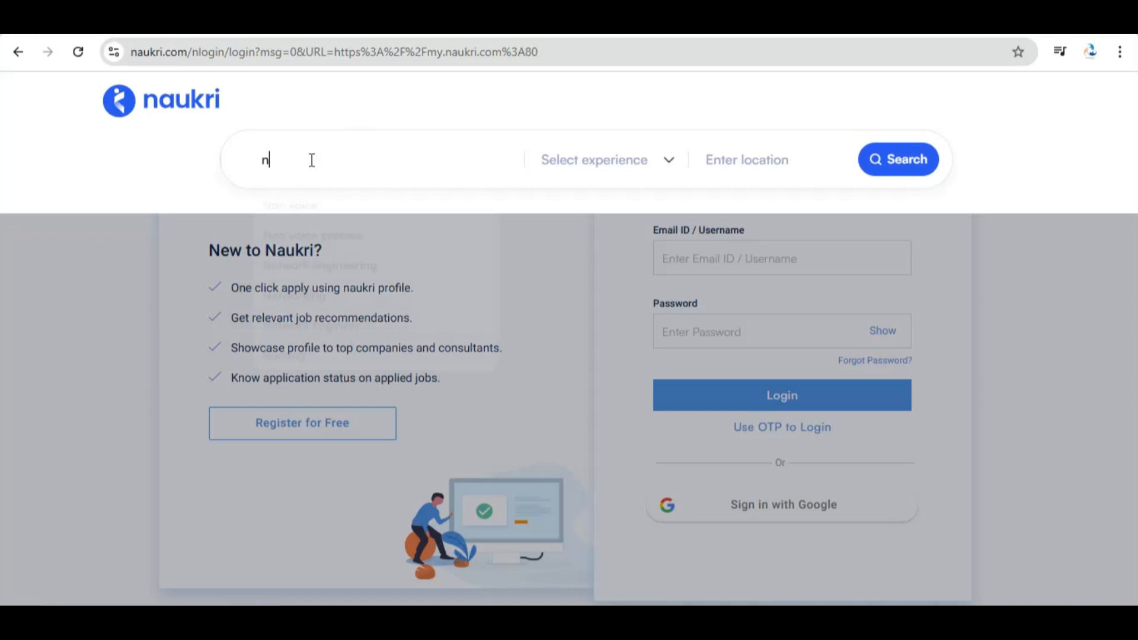
pyautogui.write('urse')
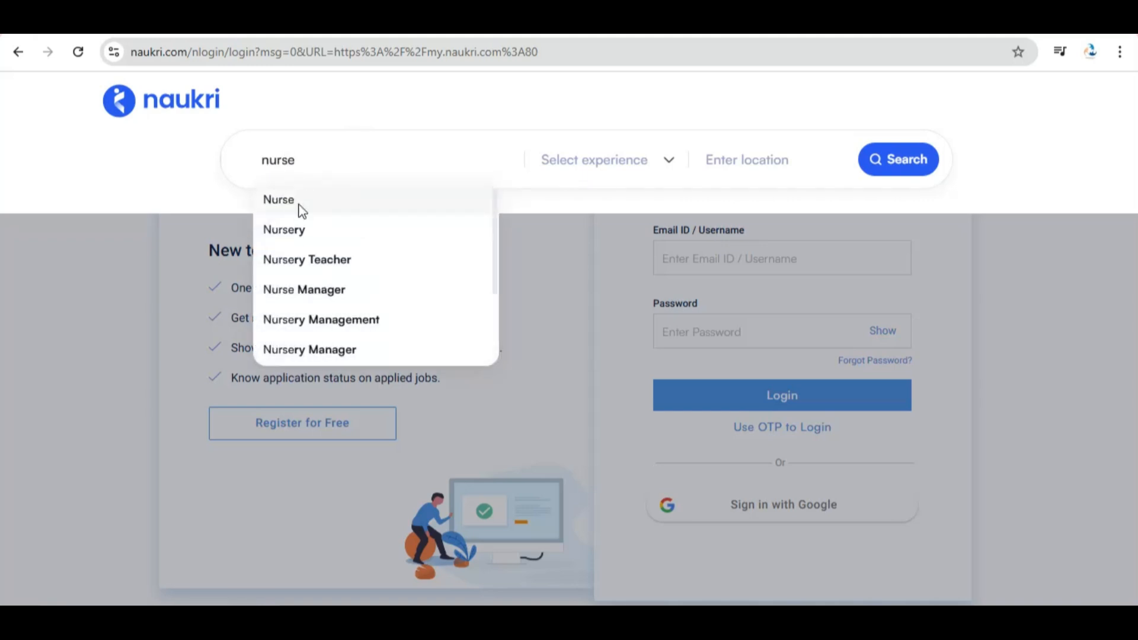
pyautogui.click(298, 202)
pyautogui.click(587, 161)
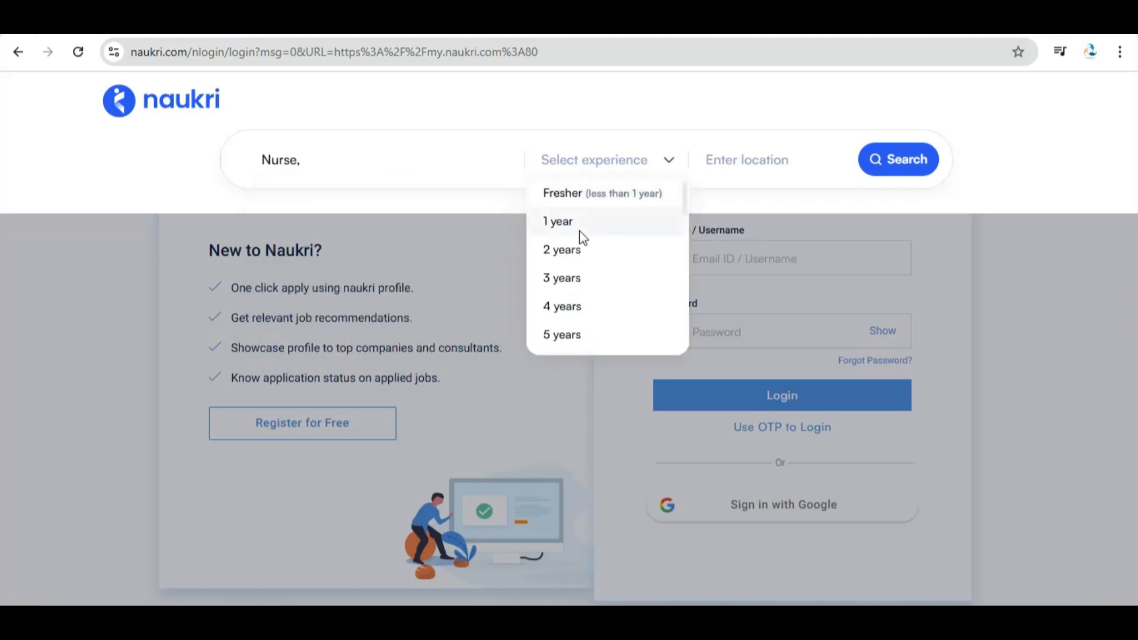
pyautogui.click(579, 196)
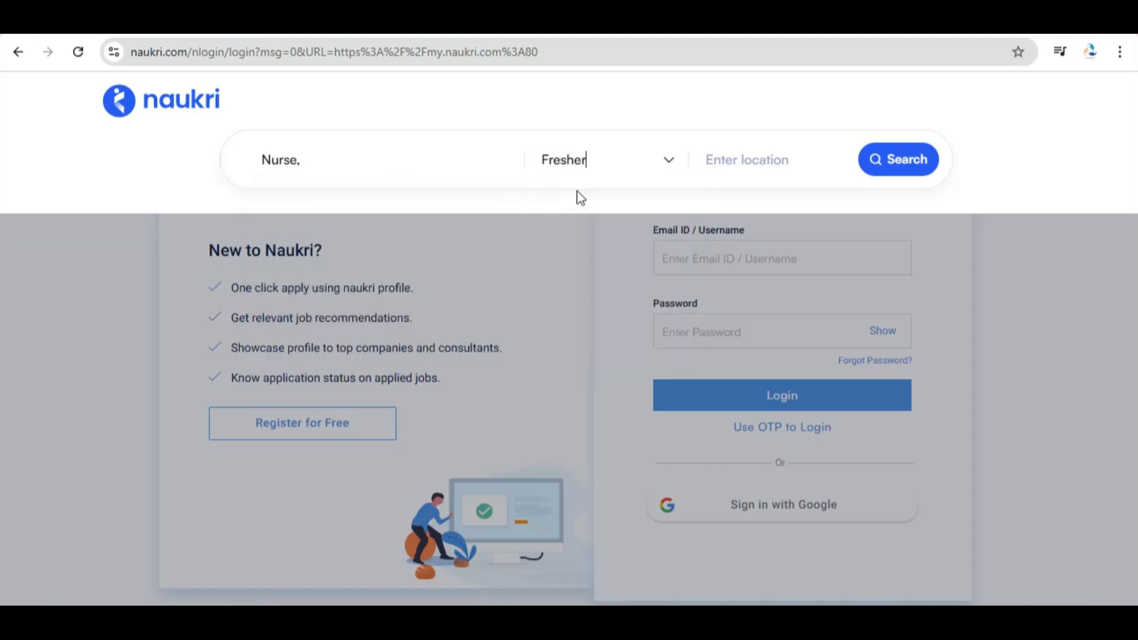
# Step: Set the job location to Bangalore and run the search
pyautogui.click(746, 164)
pyautogui.write('ba')
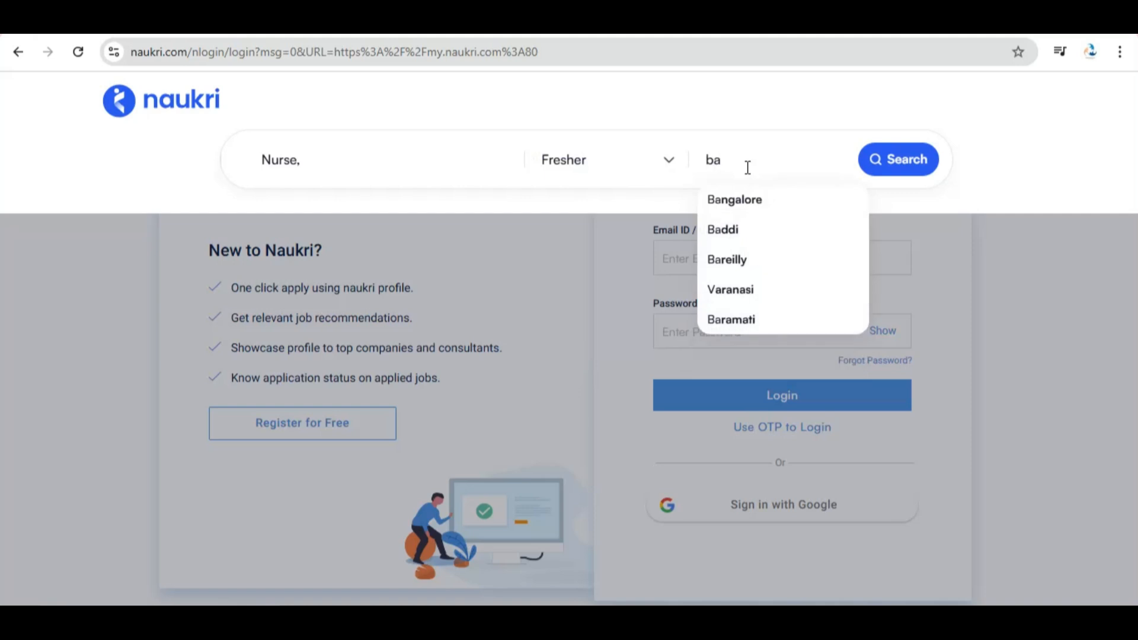
pyautogui.click(741, 202)
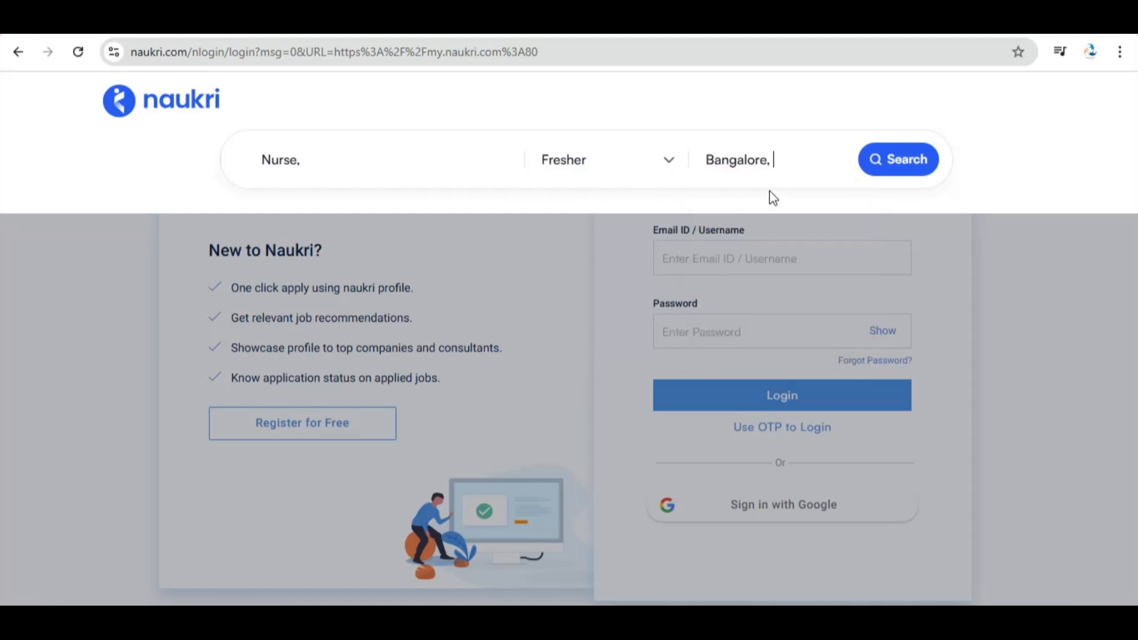
pyautogui.click(871, 168)
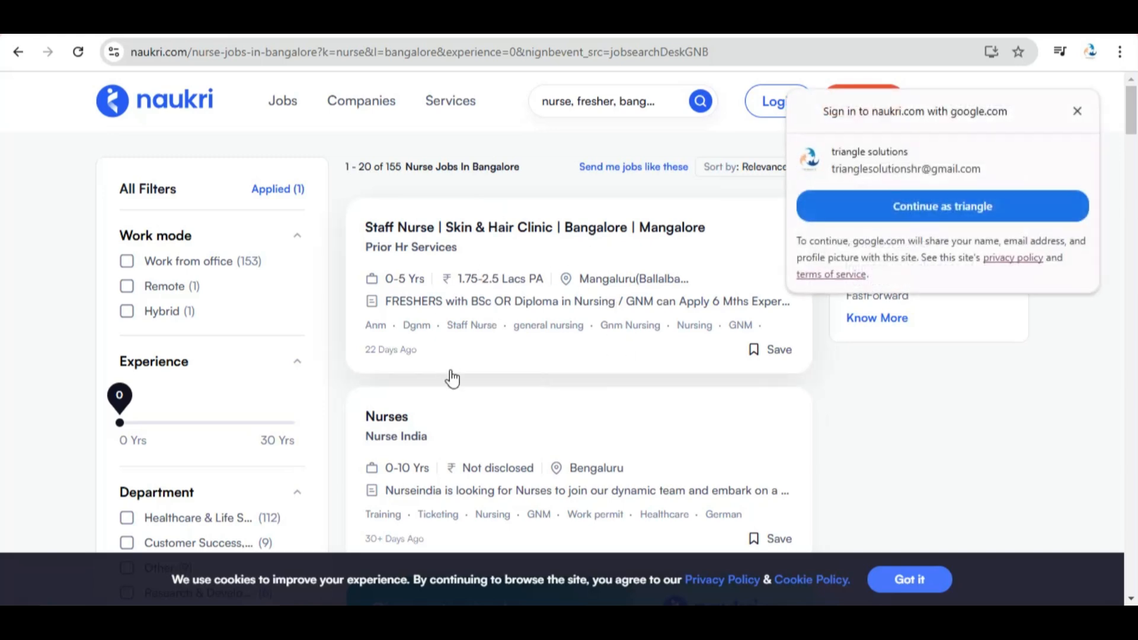
# Step: Dismiss the Google sign-in prompt, return to the Naukri home page and open Register
pyautogui.click(1077, 112)
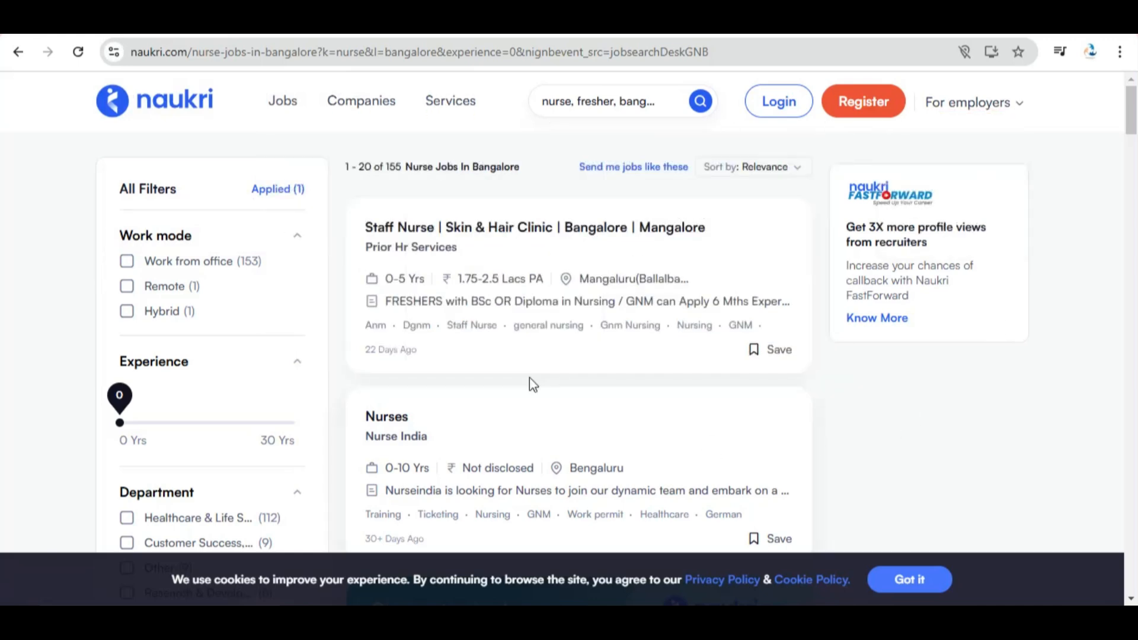
pyautogui.click(175, 103)
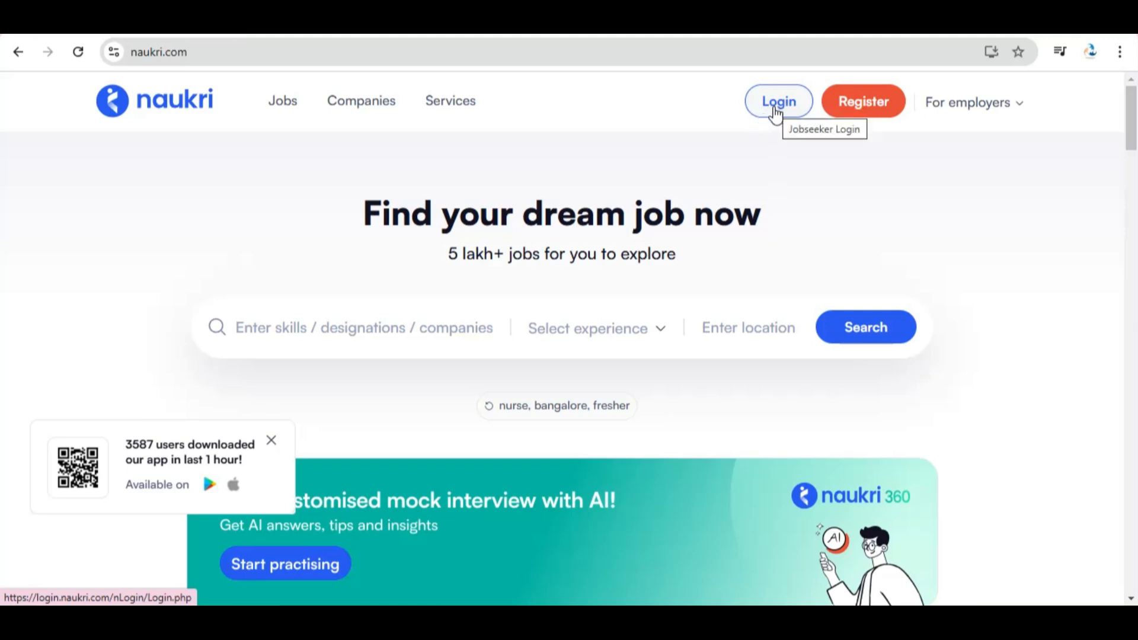
pyautogui.click(866, 109)
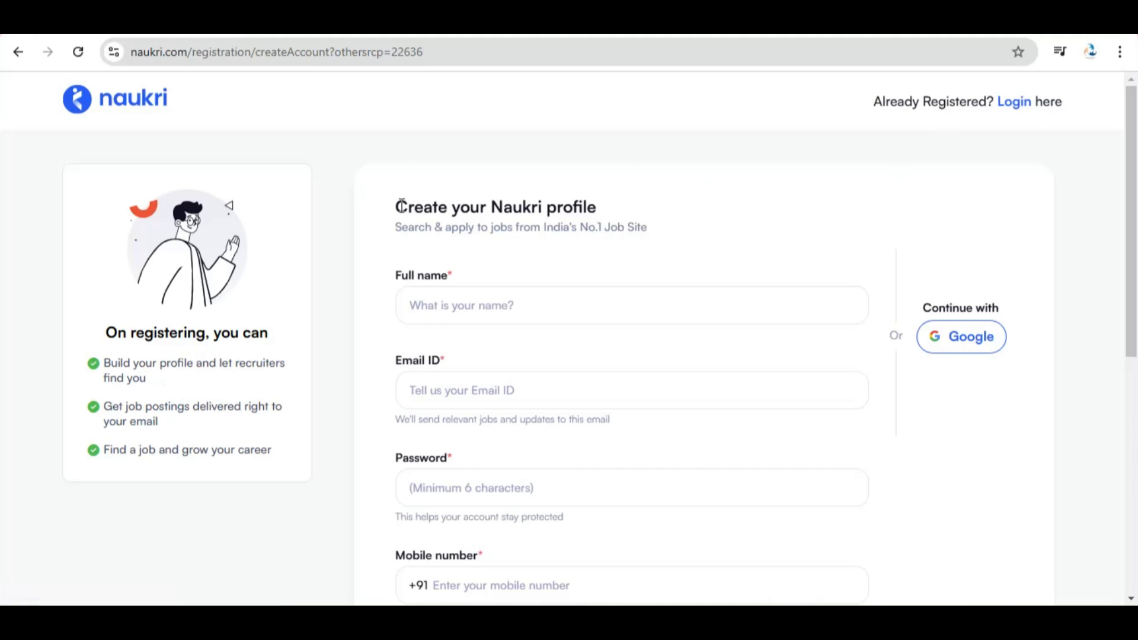
# Step: Fill the full name from saved details and enter the applicant's e-mail address
pyautogui.click(448, 308)
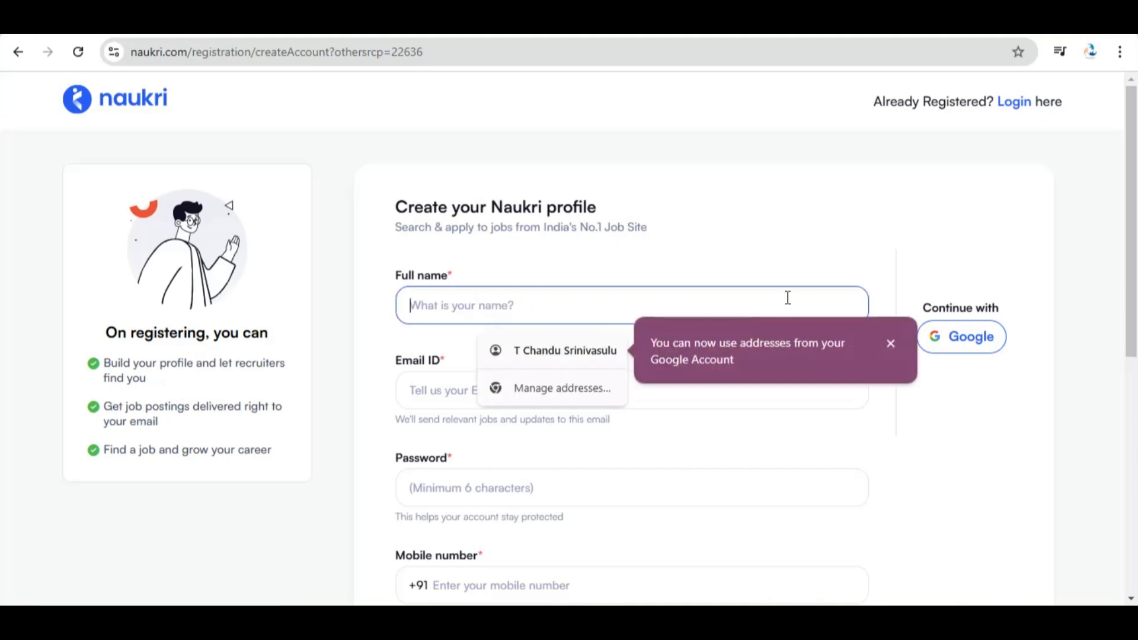
pyautogui.click(890, 343)
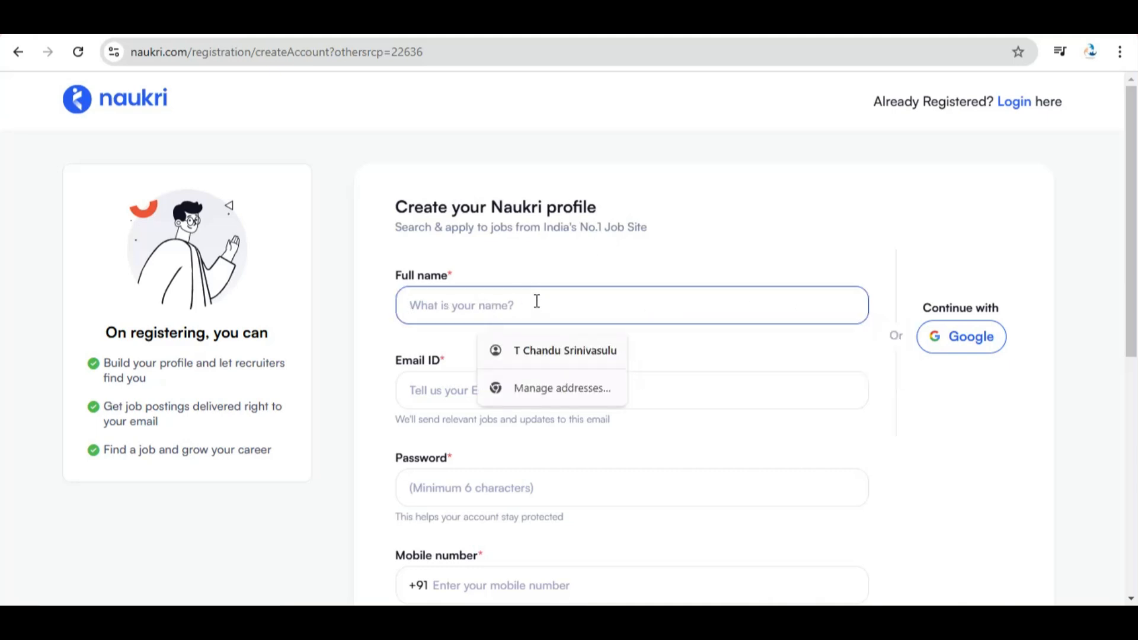
pyautogui.click(539, 352)
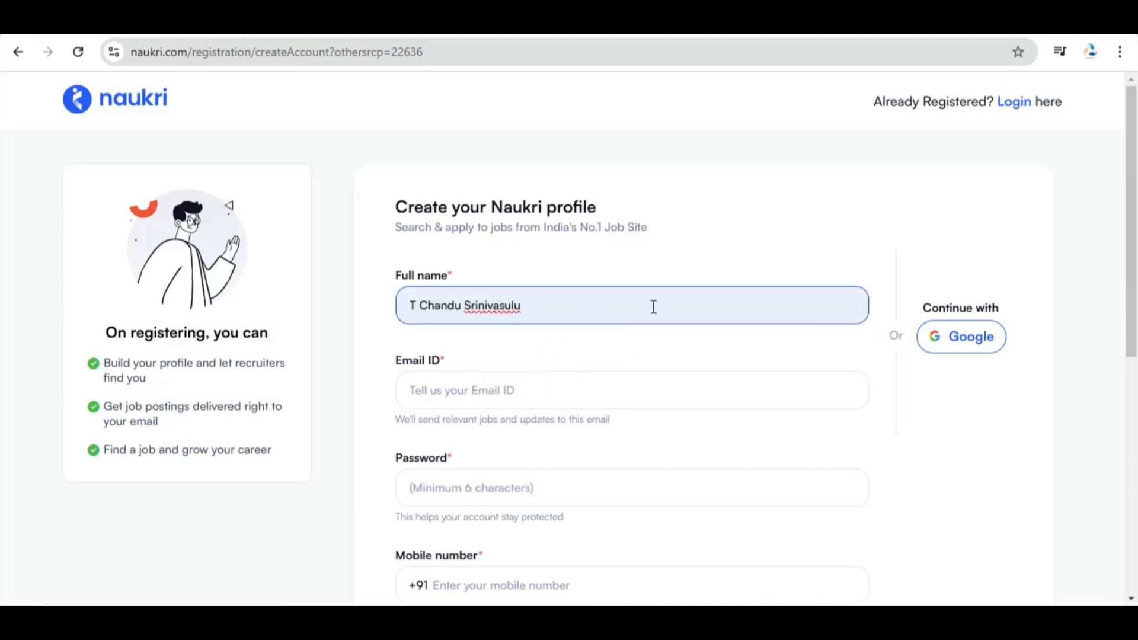
pyautogui.click(466, 399)
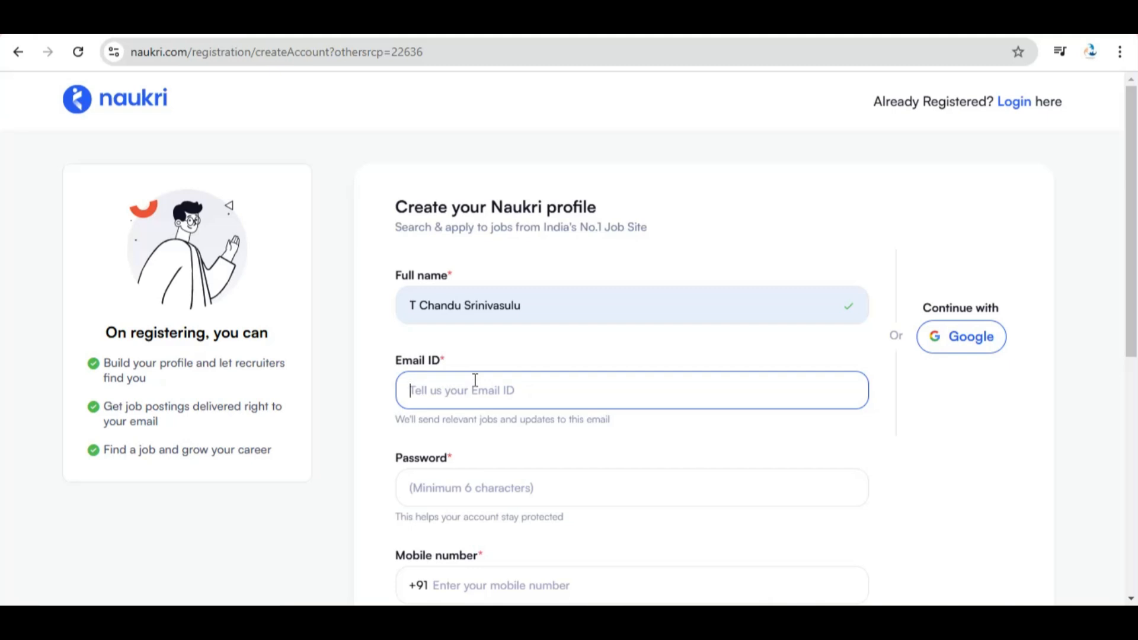
pyautogui.press('Tab')
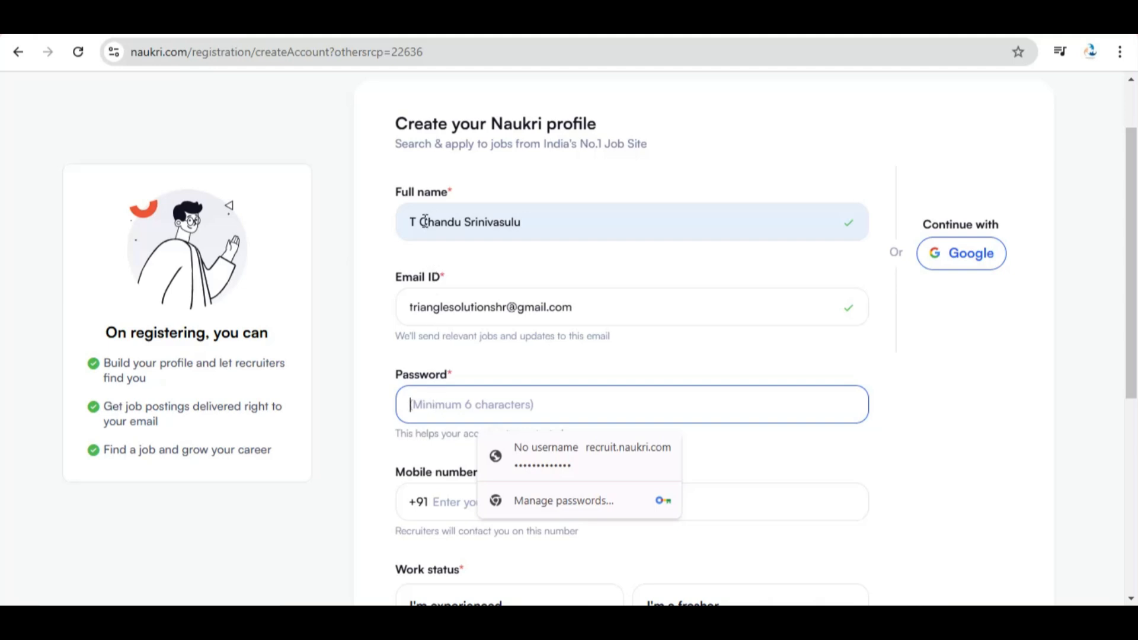
# Step: Restore the cleared full name and move into the password field
pyautogui.moveTo(423, 221); pyautogui.dragTo(465, 215)
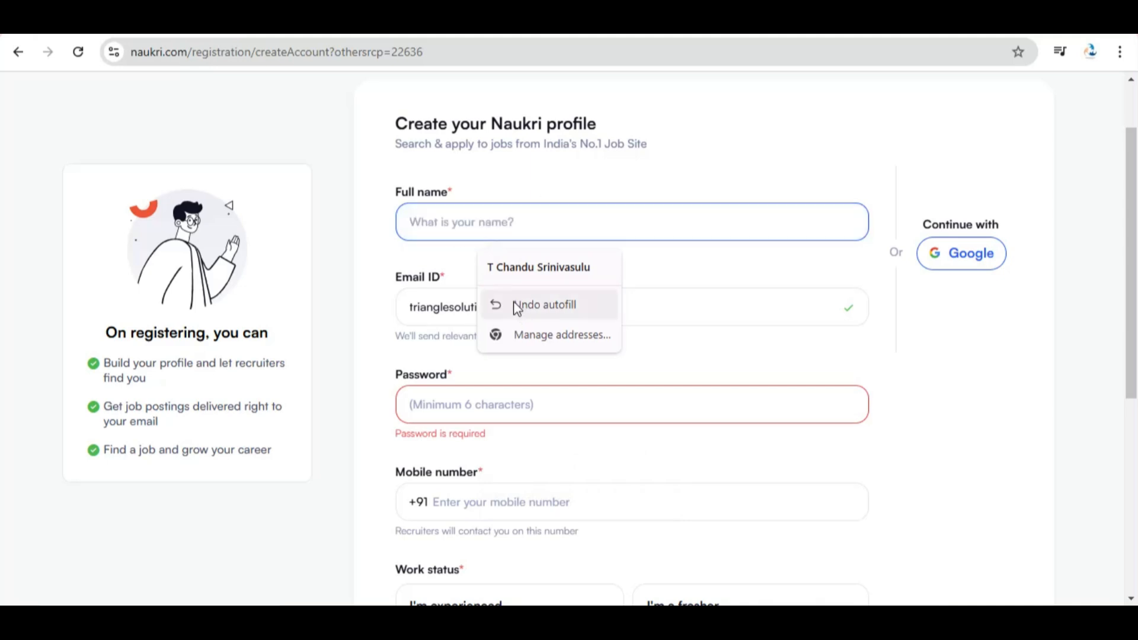
pyautogui.click(383, 248)
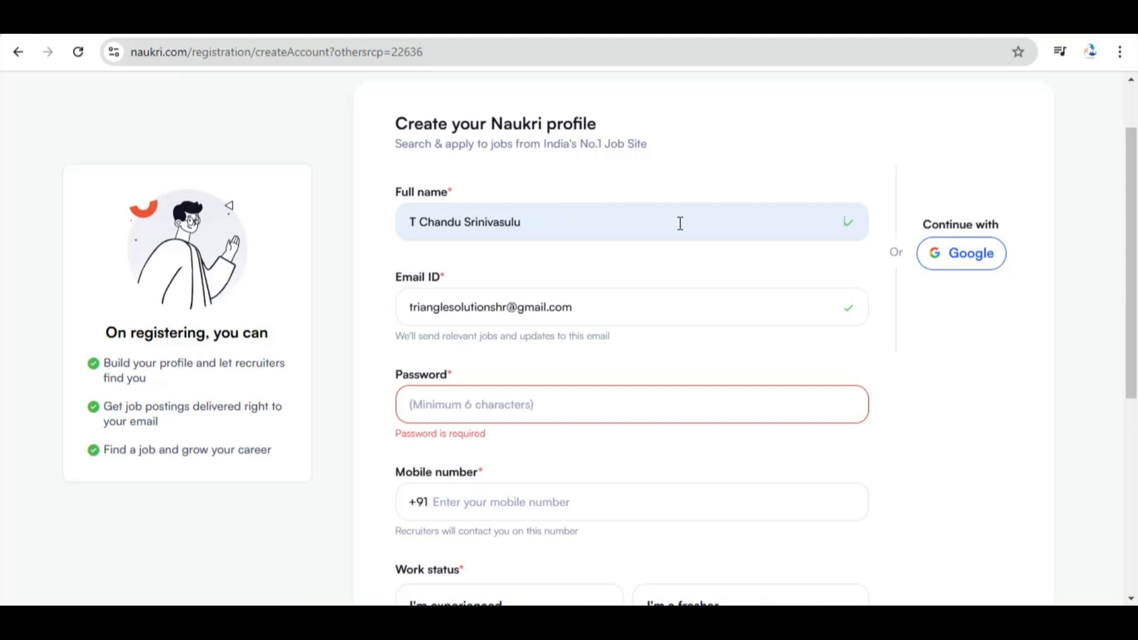
pyautogui.click(460, 406)
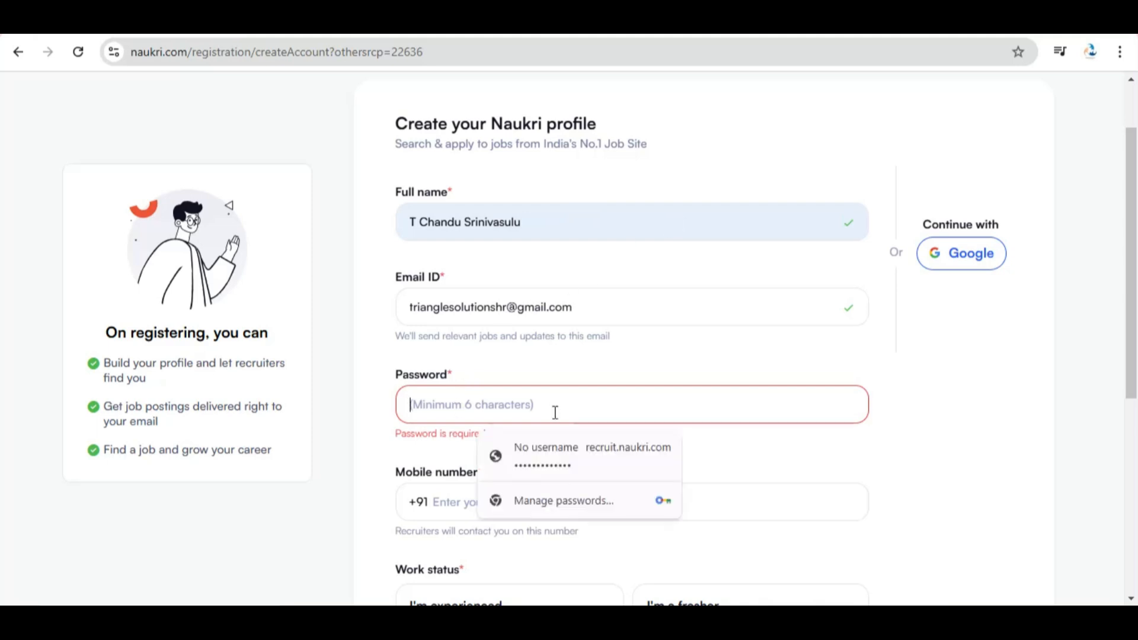
# Step: Enter the account password and mobile number, and mark the applicant as a fresher
pyautogui.write('••••••••••')
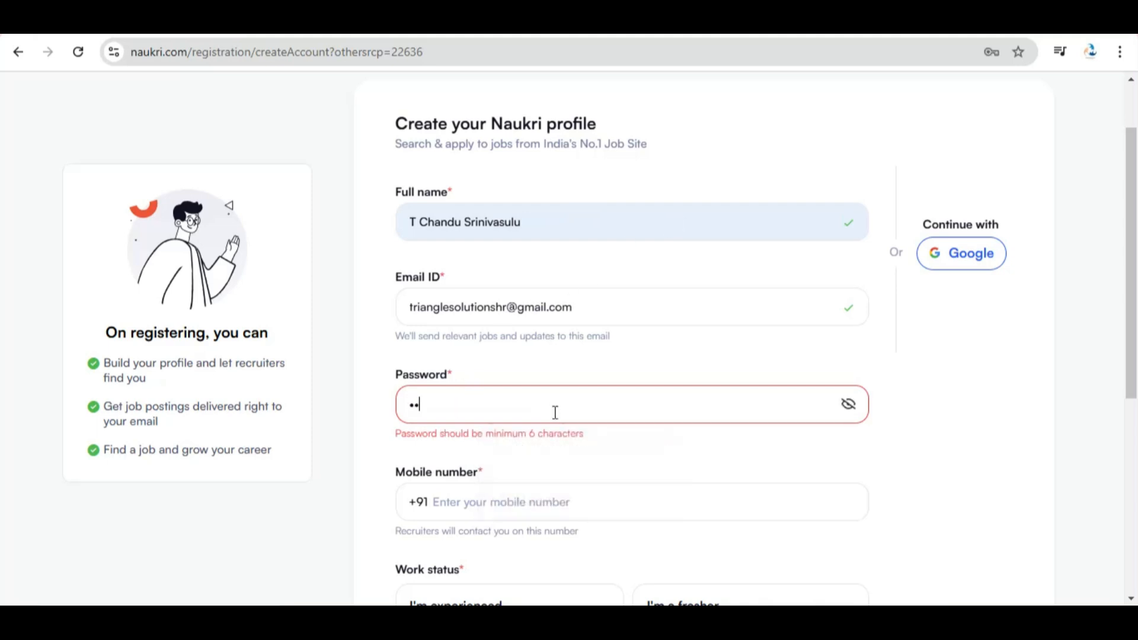
pyautogui.scroll(-3, 595, 401)
pyautogui.click(511, 338)
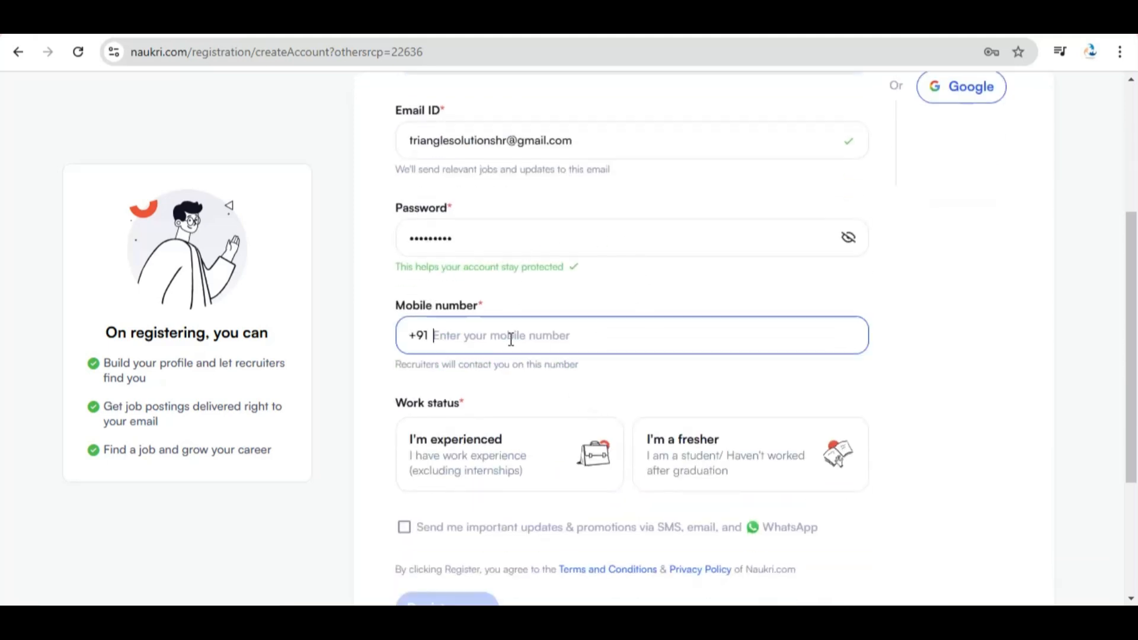
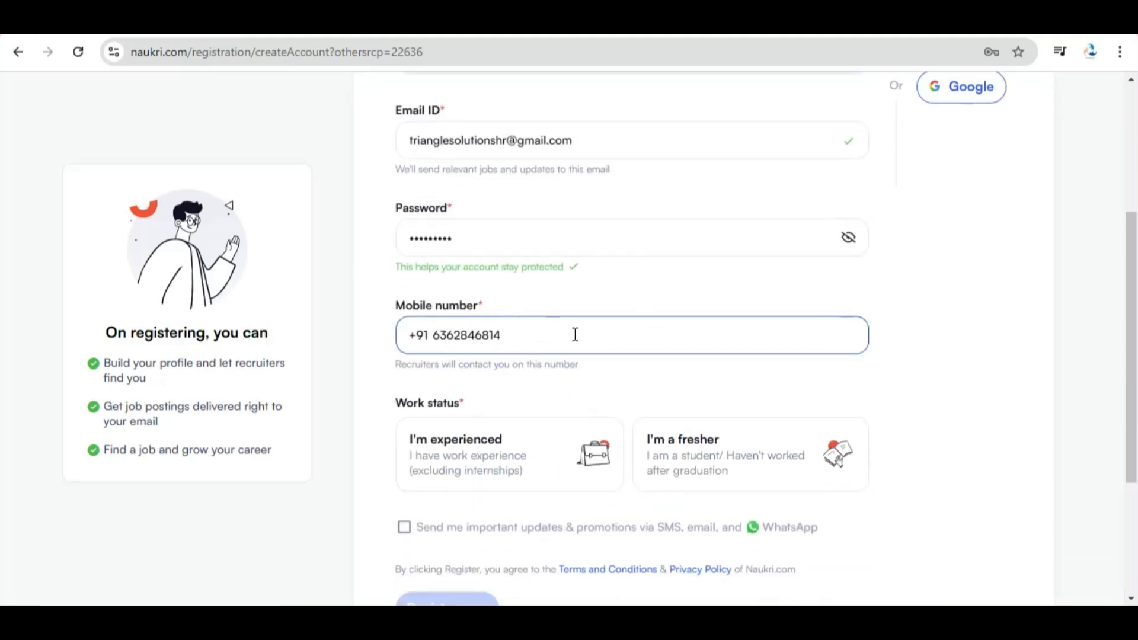
pyautogui.scroll(-2, 573, 337)
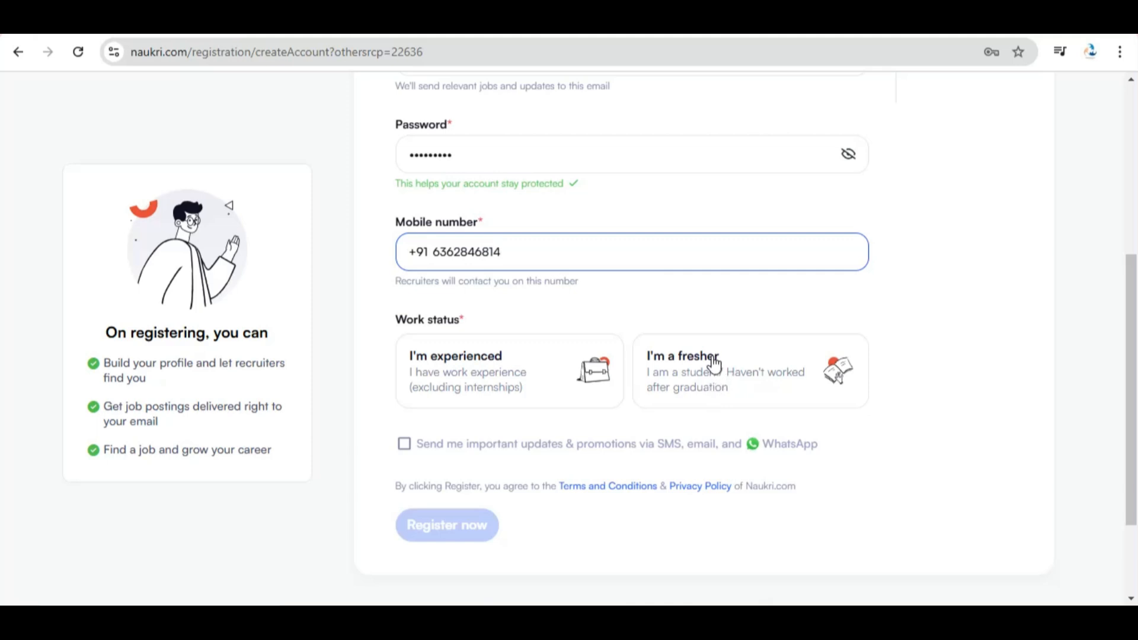
pyautogui.click(690, 371)
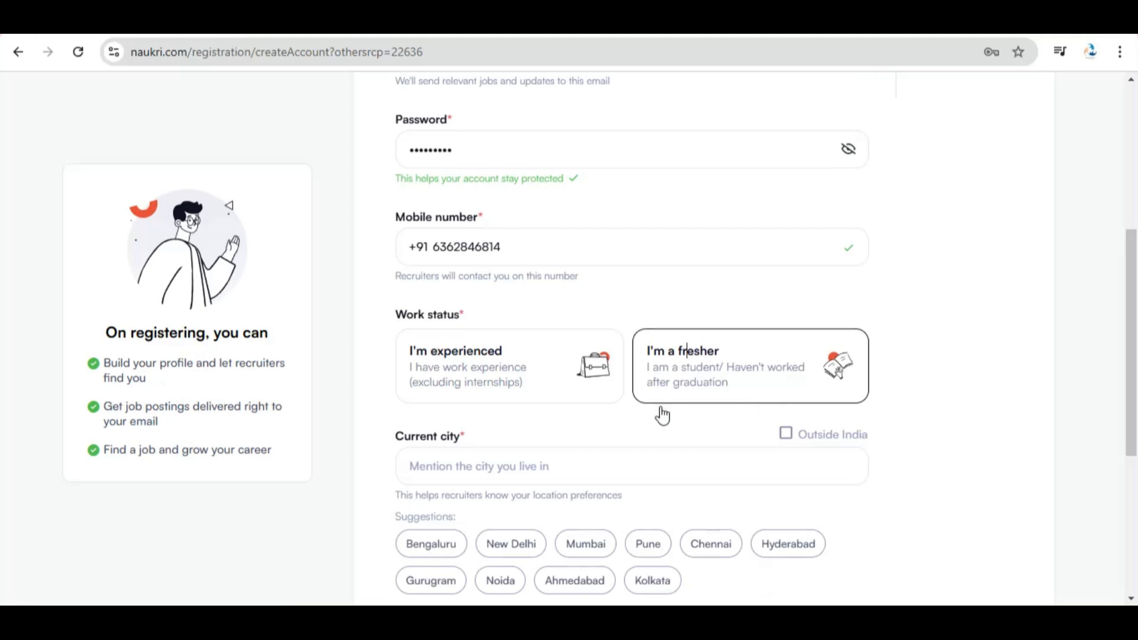
# Step: Set the current city to Hyderabad
pyautogui.scroll(-3, 662, 415)
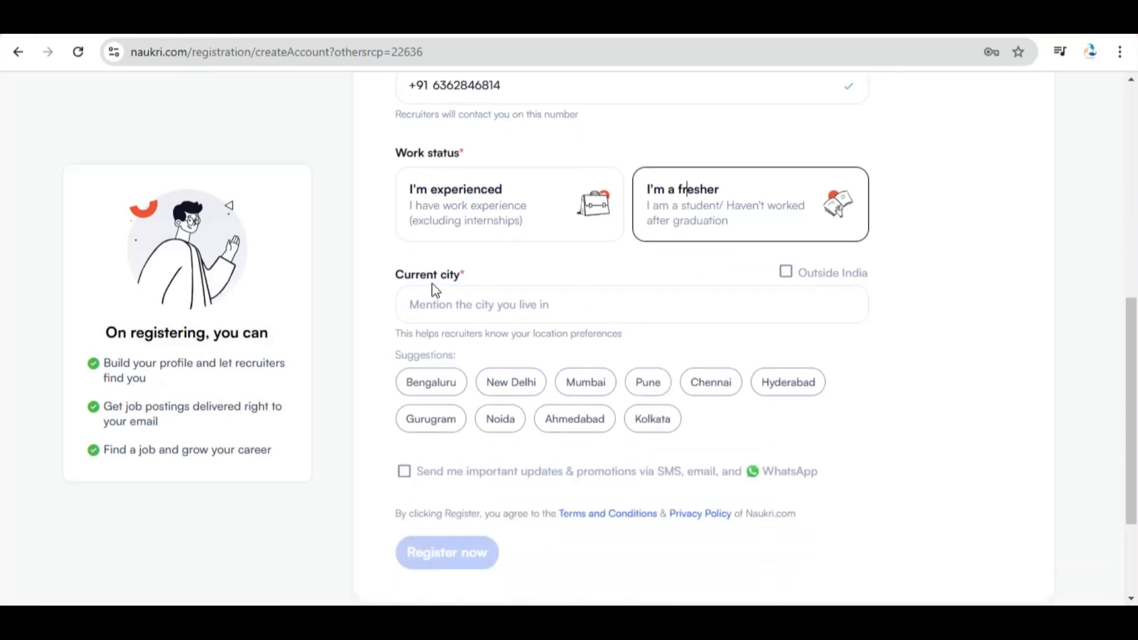
pyautogui.click(476, 302)
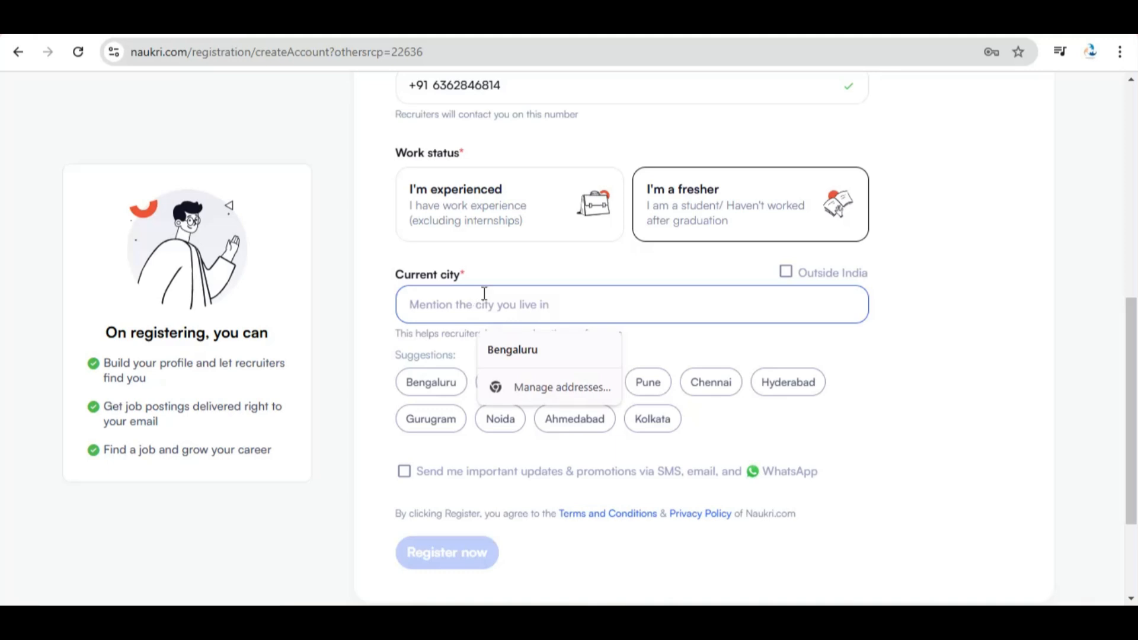
pyautogui.click(513, 265)
pyautogui.click(451, 309)
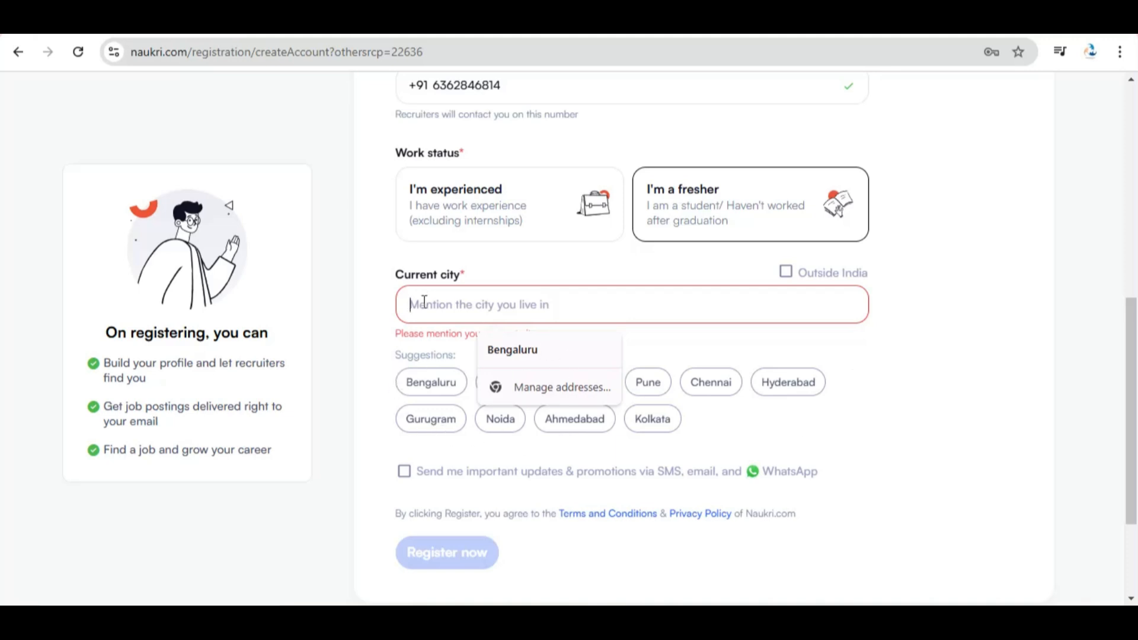
pyautogui.click(382, 287)
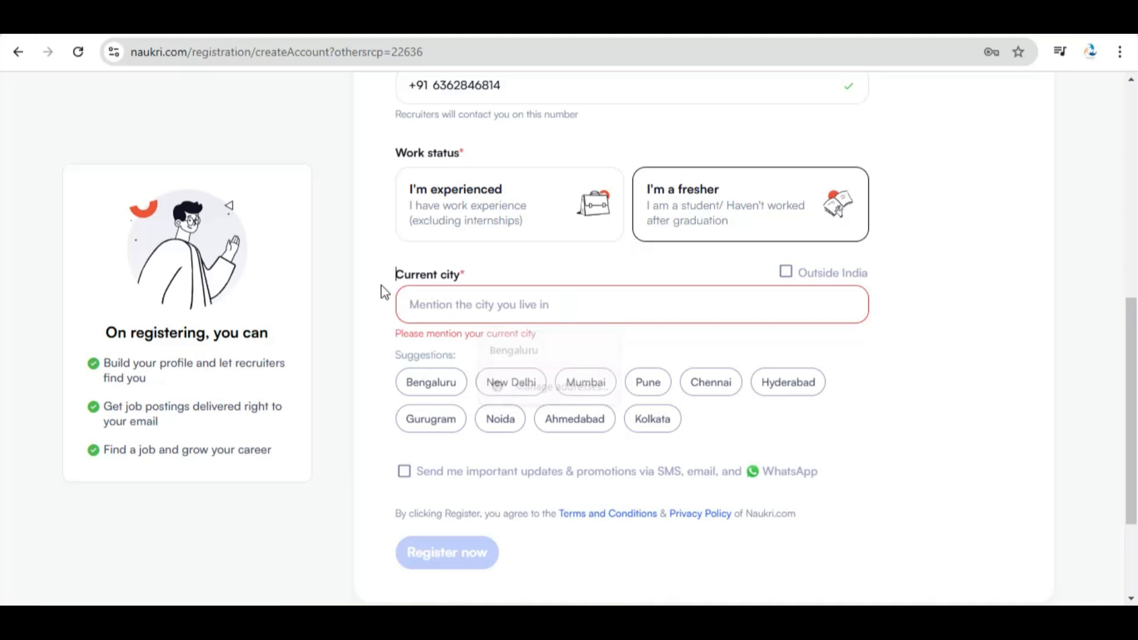
pyautogui.click(796, 390)
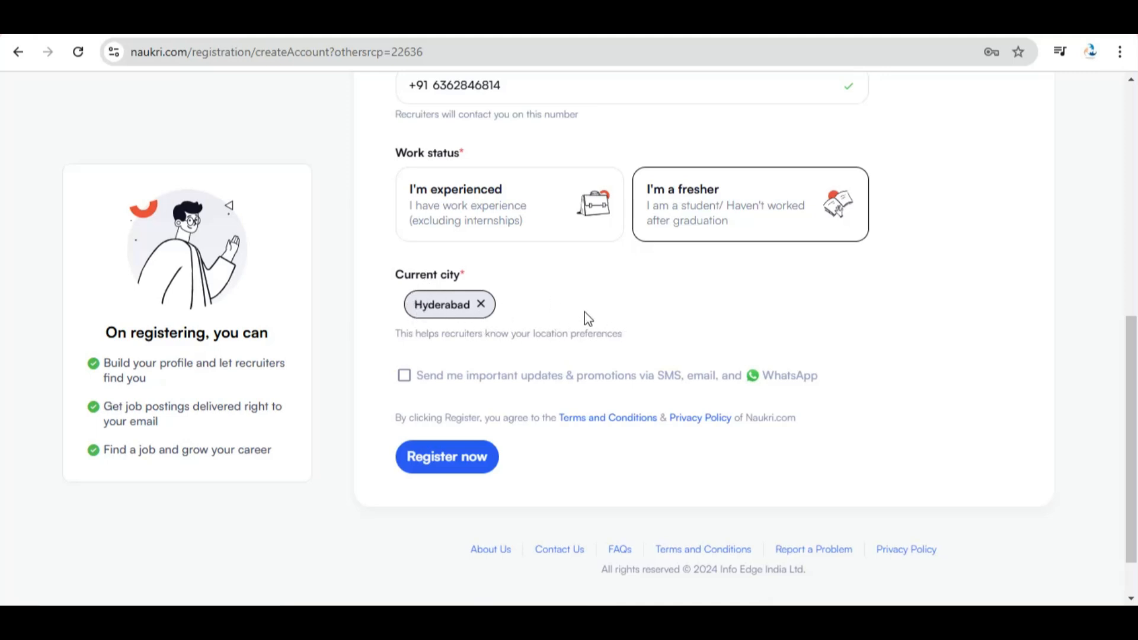
# Step: Opt in to SMS, email and WhatsApp updates and submit the registration
pyautogui.scroll(-1, 585, 312)
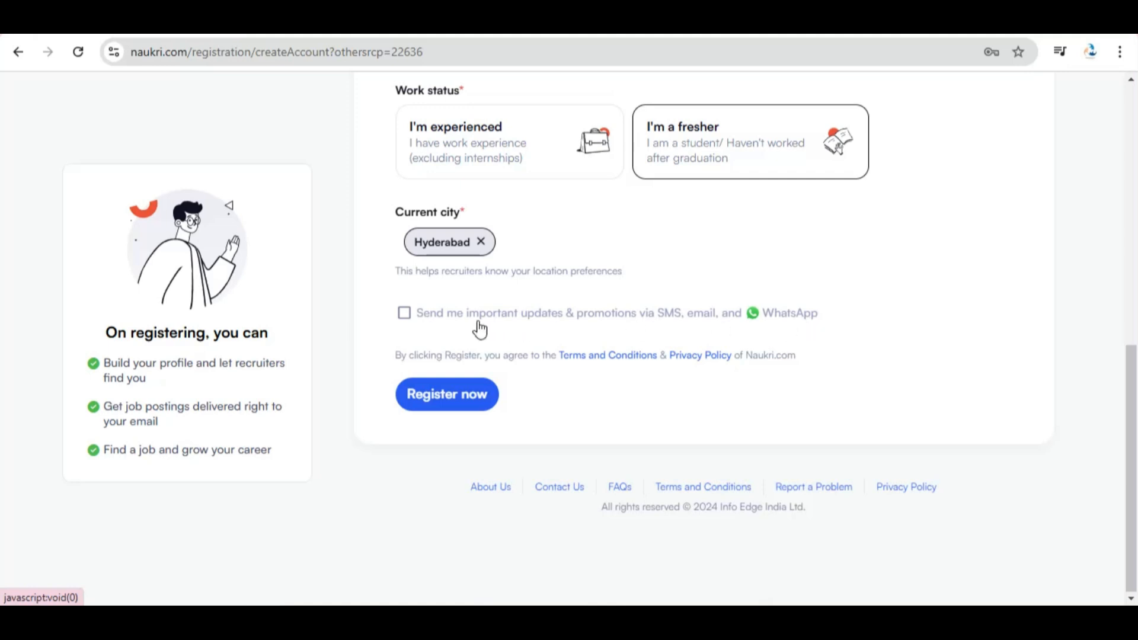
pyautogui.click(407, 315)
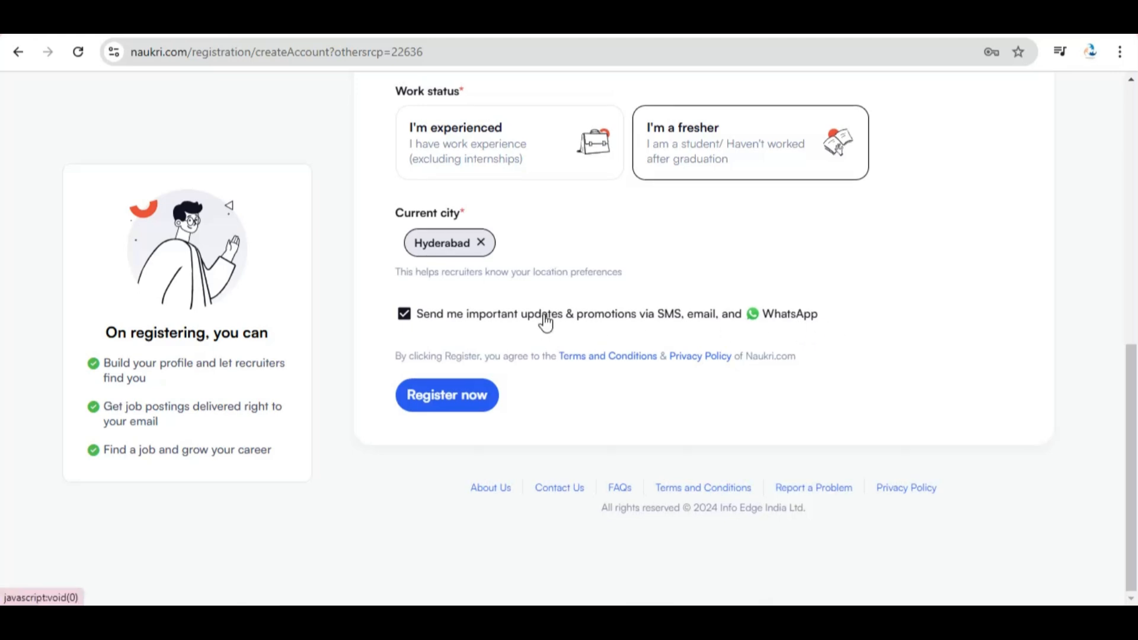
pyautogui.scroll(9, 579, 338)
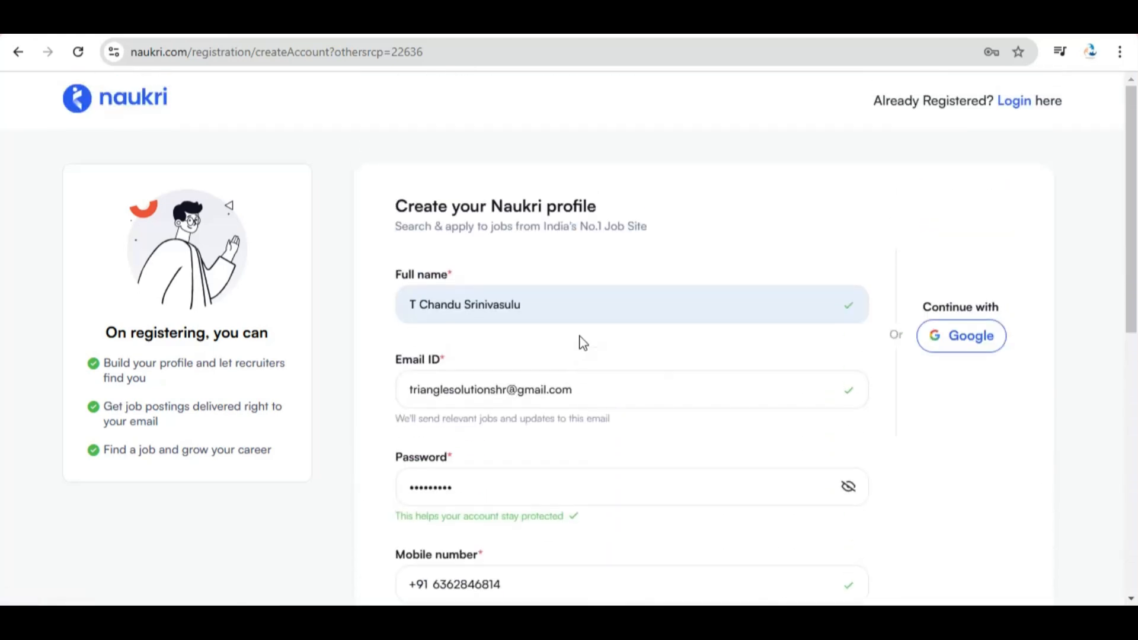
pyautogui.scroll(-7, 581, 340)
pyautogui.scroll(-2, 581, 340)
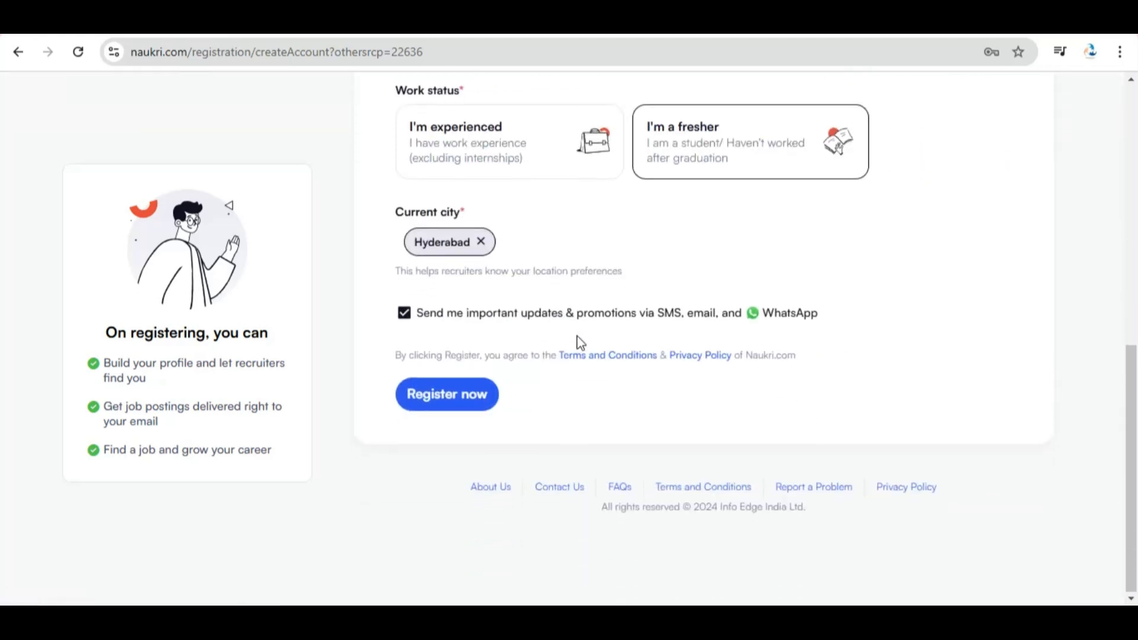
pyautogui.click(456, 406)
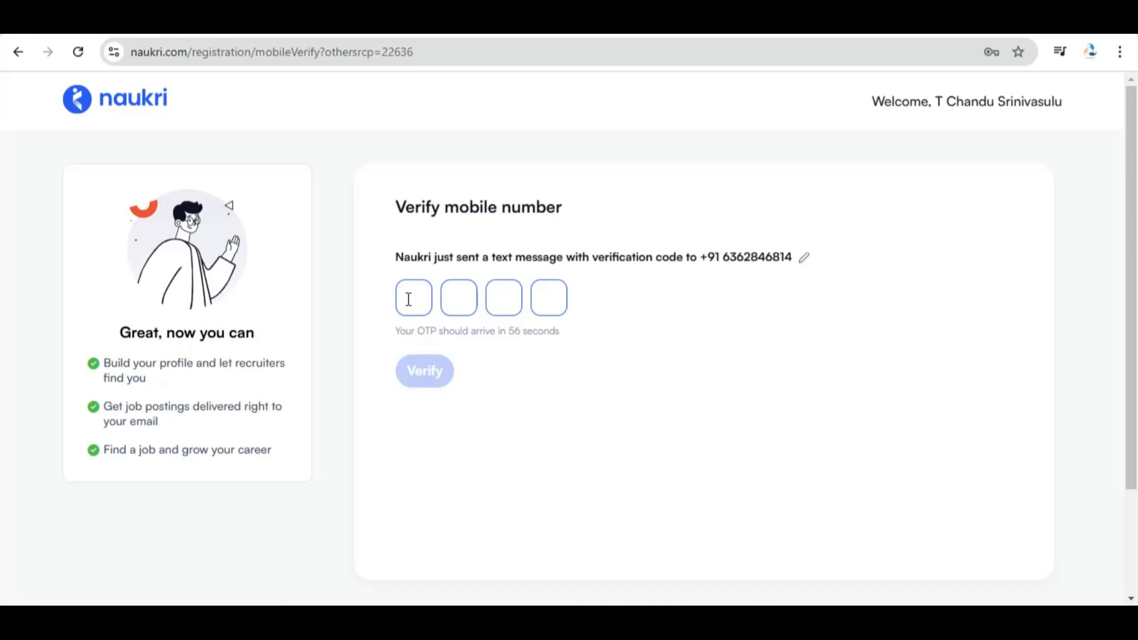
# Step: Verify the mobile number with the received one-time code
pyautogui.click(424, 373)
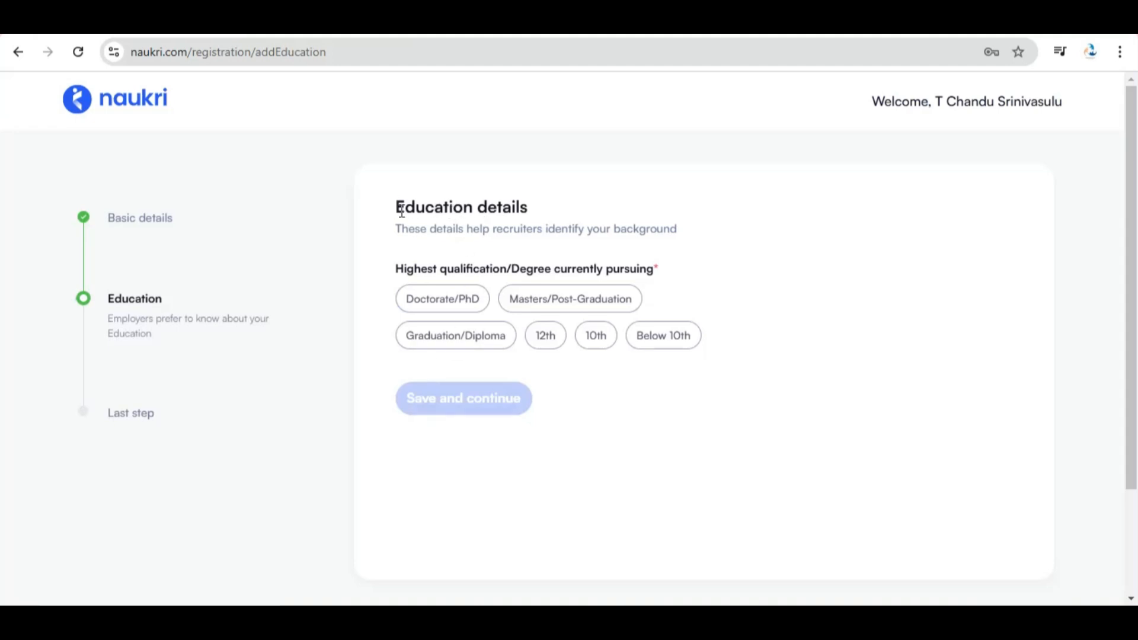
pyautogui.moveTo(397, 206); pyautogui.dragTo(532, 206)
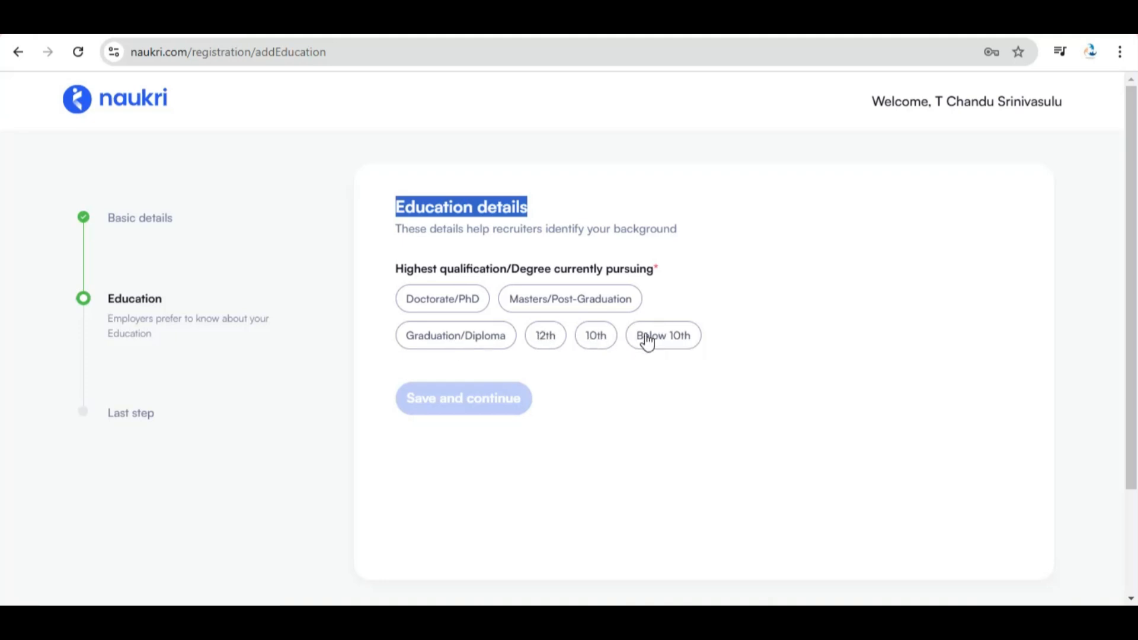
# Step: Choose Graduation/Diploma, course B.Com, Full Time, with Commerce specialization
pyautogui.click(453, 340)
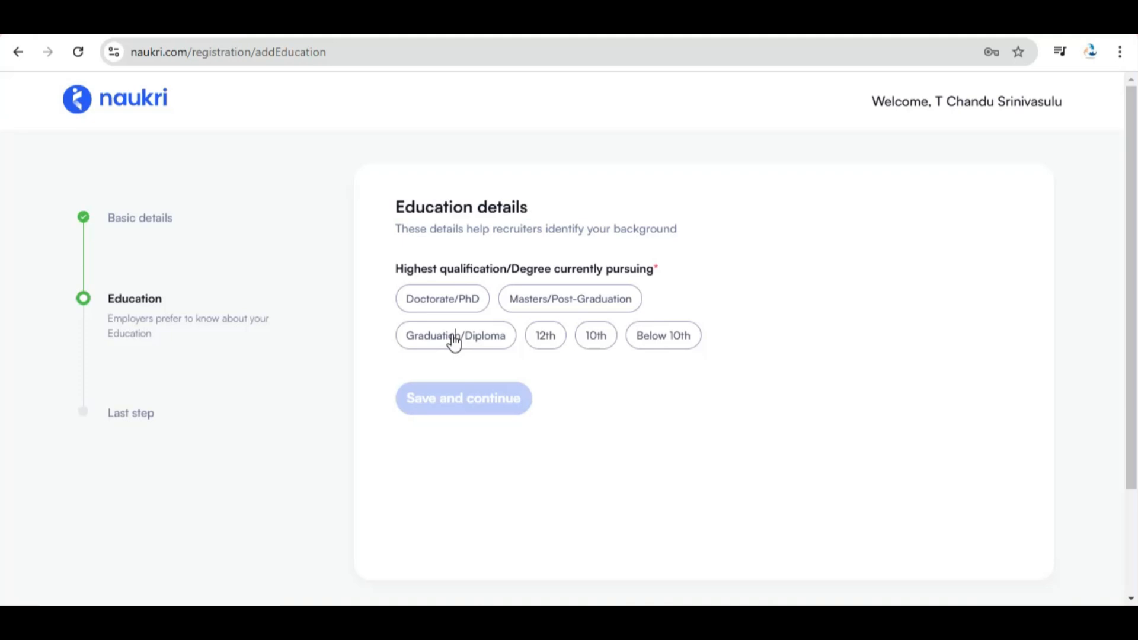
pyautogui.click(479, 378)
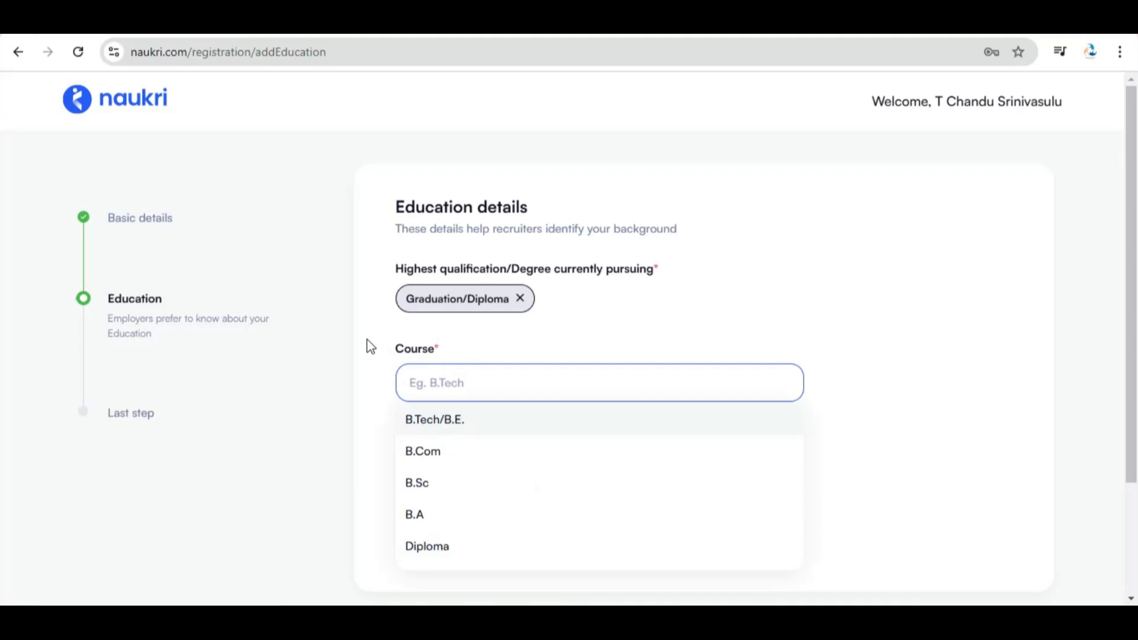
pyautogui.click(425, 459)
pyautogui.scroll(-2, 385, 398)
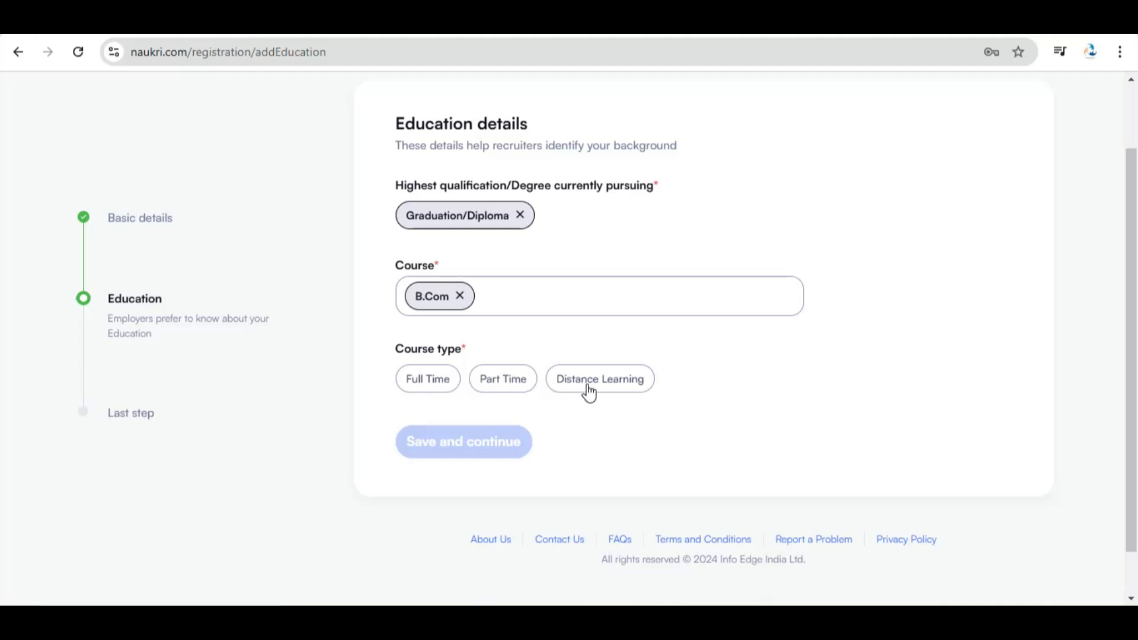
pyautogui.click(419, 386)
pyautogui.scroll(-2, 389, 420)
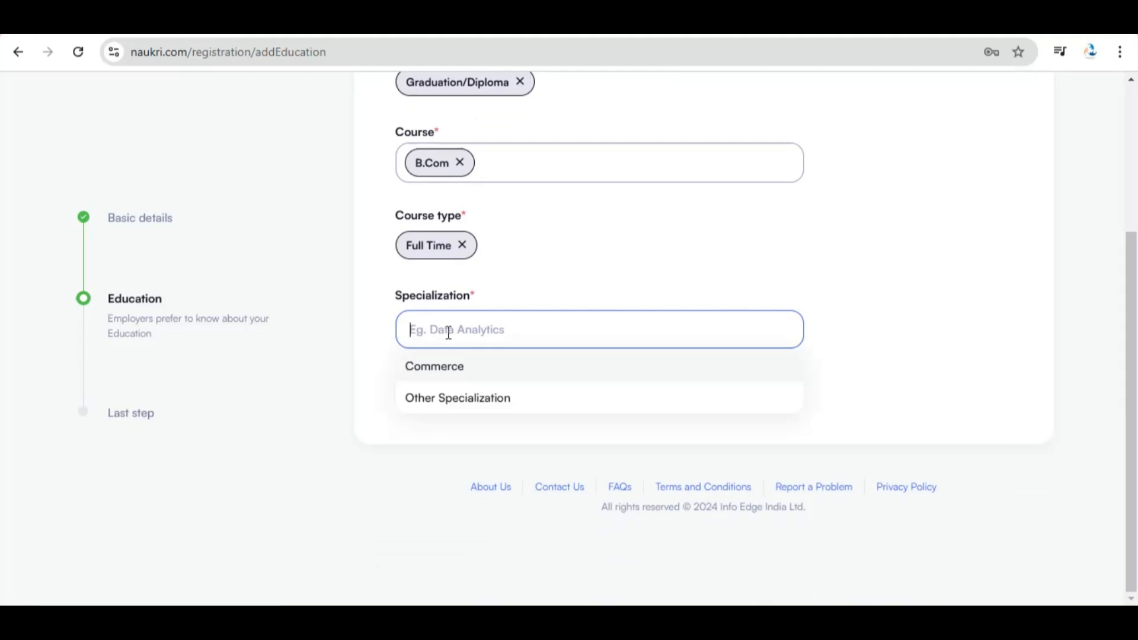
pyautogui.click(437, 366)
pyautogui.scroll(-3, 376, 391)
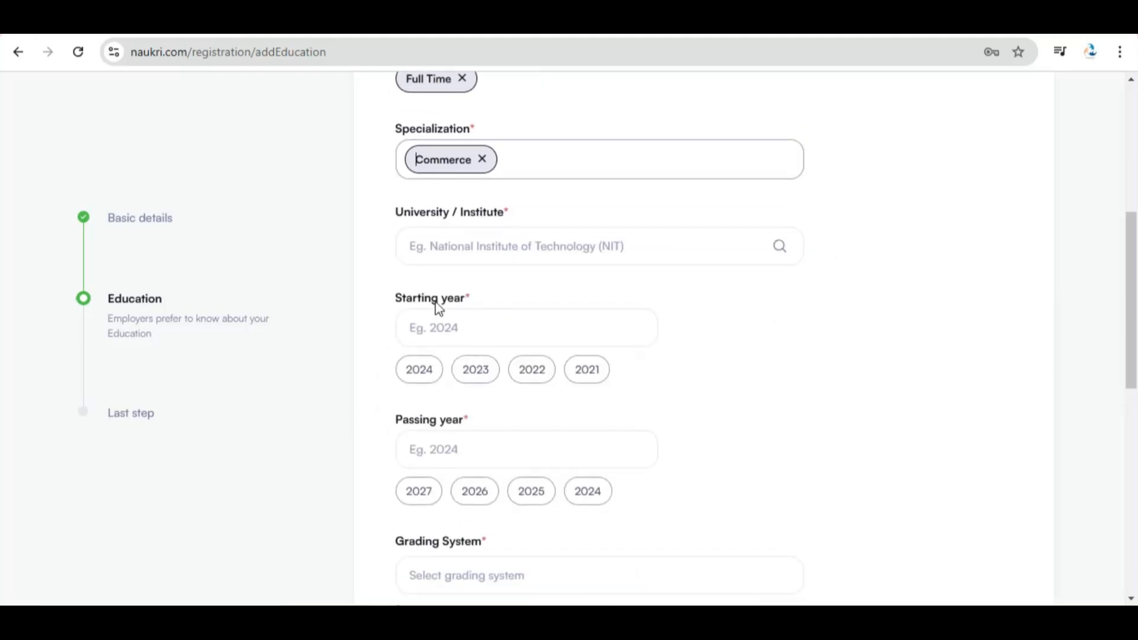
# Step: Pick Sri Venkateshwara University (SVU), Tirupati as institute, with years 2020 to 2024
pyautogui.click(454, 243)
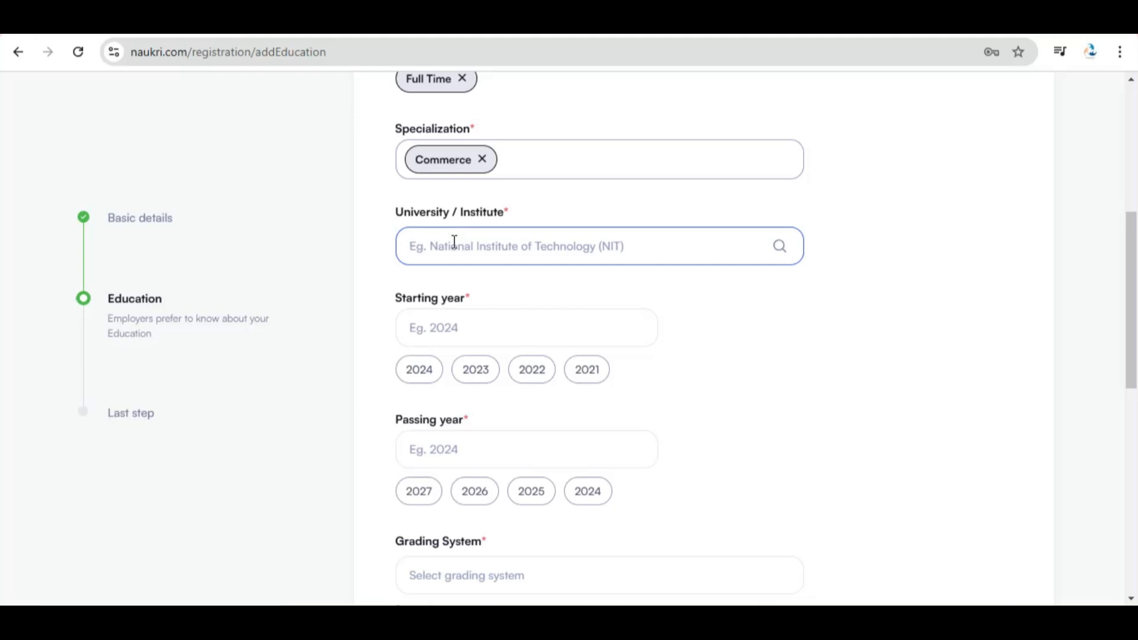
pyautogui.write('S')
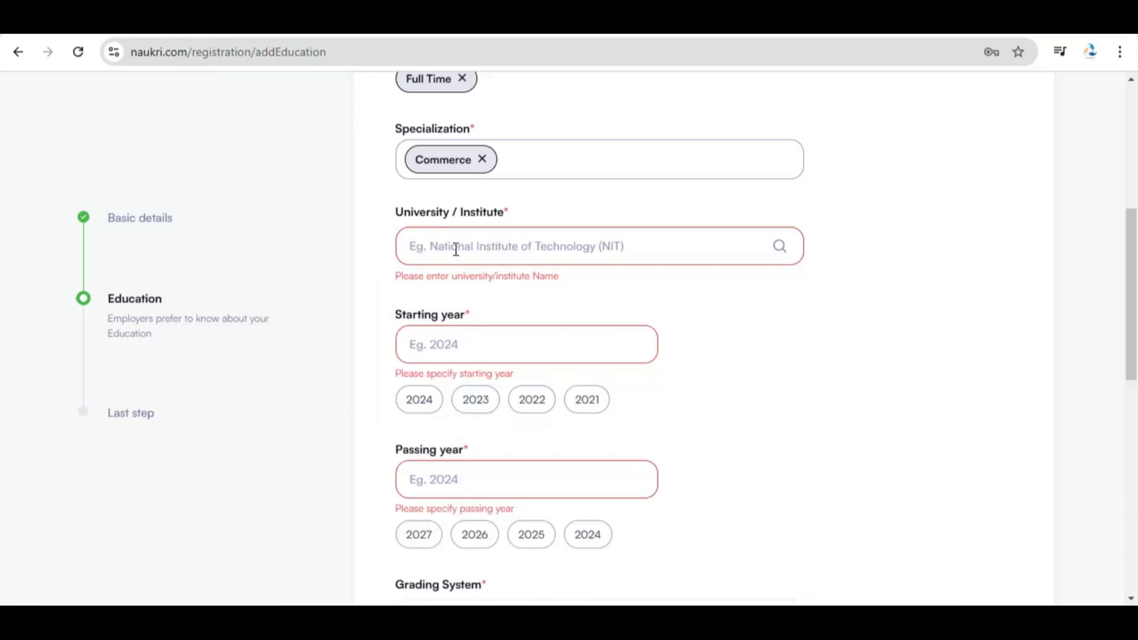
pyautogui.click(457, 249)
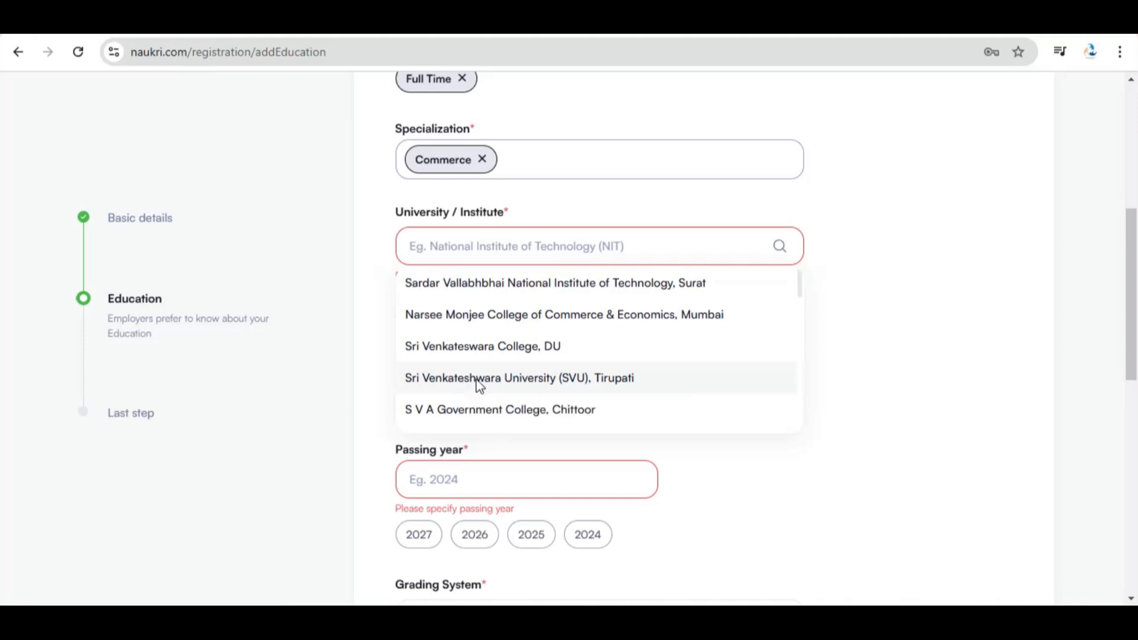
pyautogui.click(477, 380)
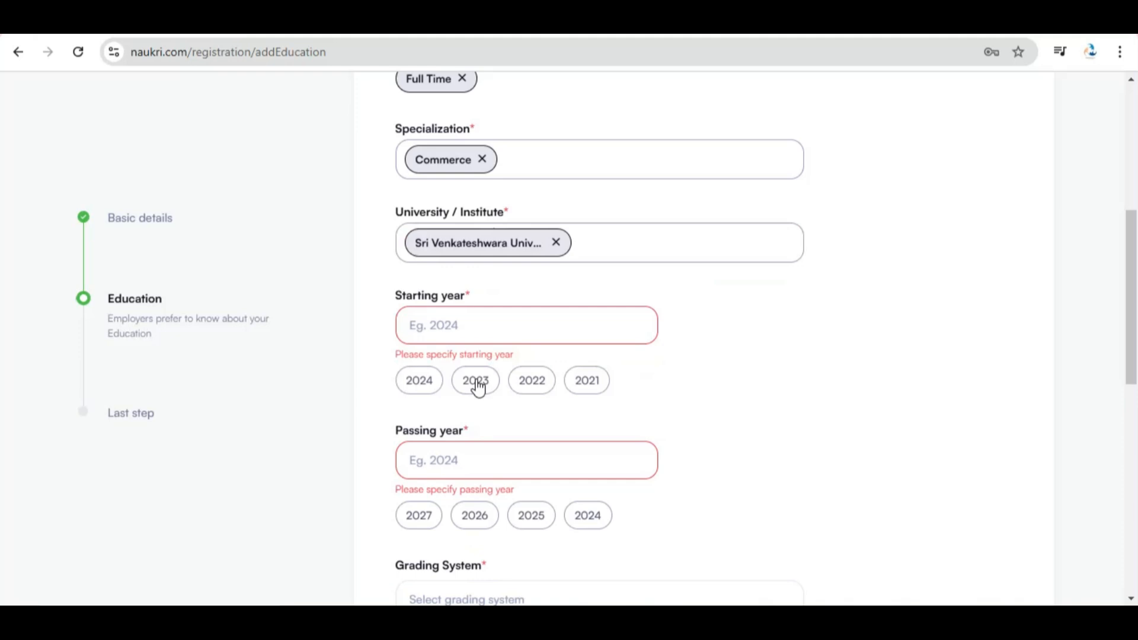
pyautogui.click(465, 329)
pyautogui.write('2020')
pyautogui.click(444, 471)
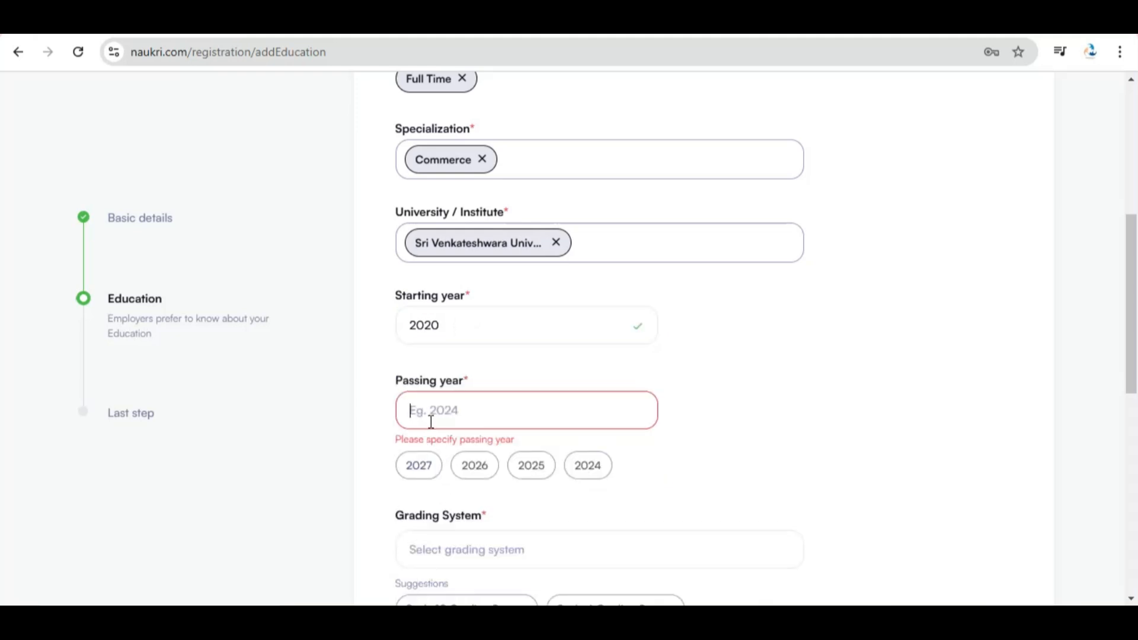
pyautogui.click(570, 465)
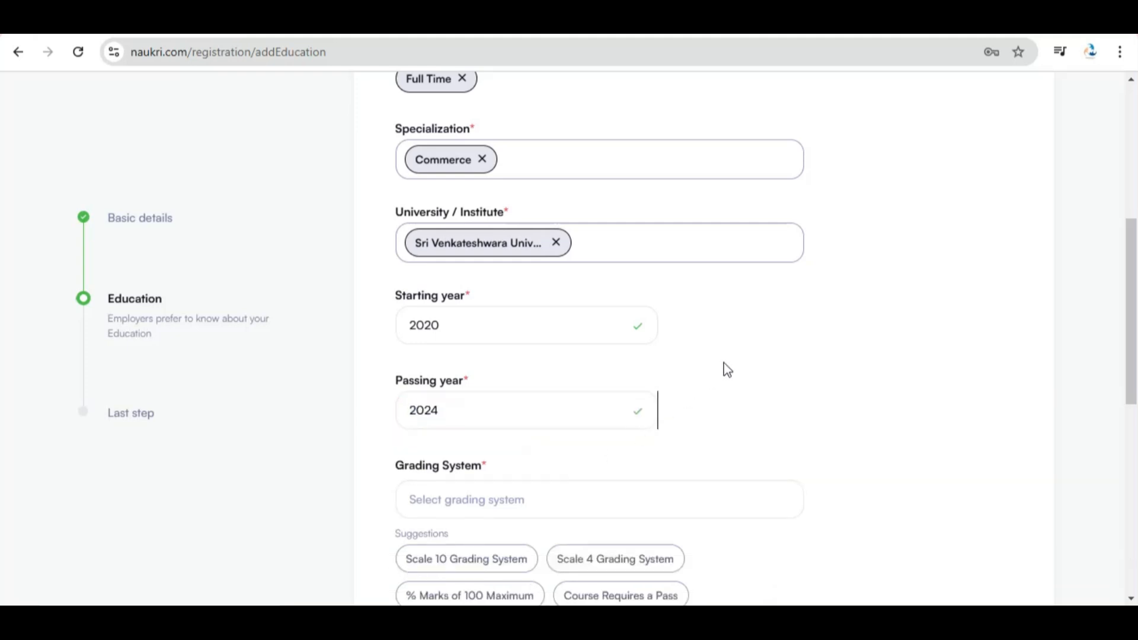
pyautogui.scroll(-4, 798, 370)
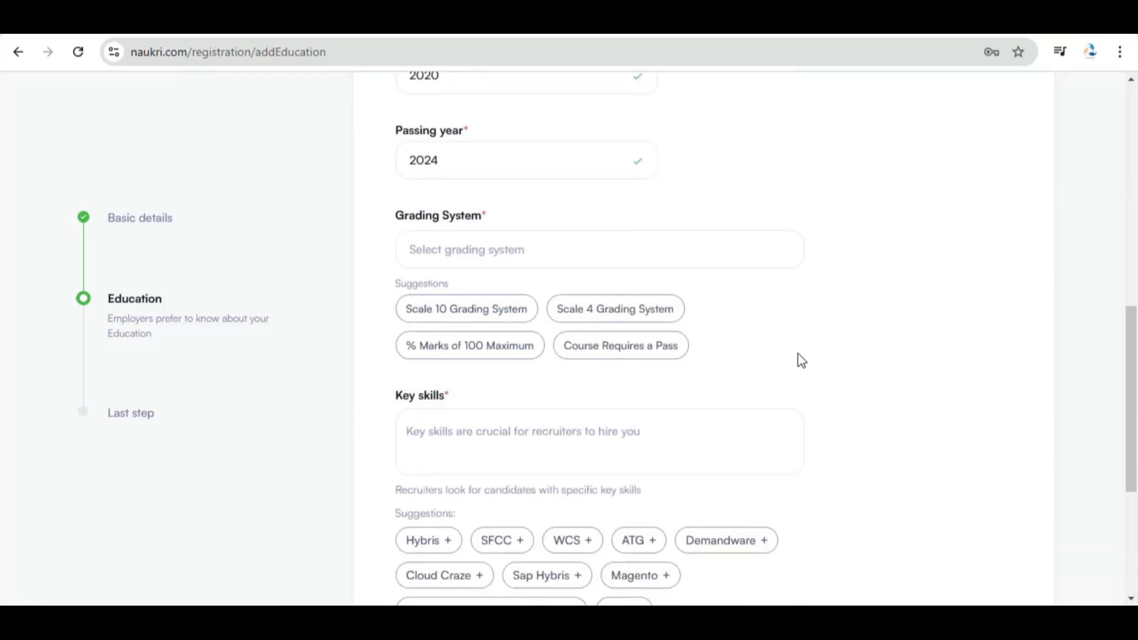
# Step: Set grading to % Marks of 100 Maximum and enter the percentage score 59
pyautogui.click(413, 160)
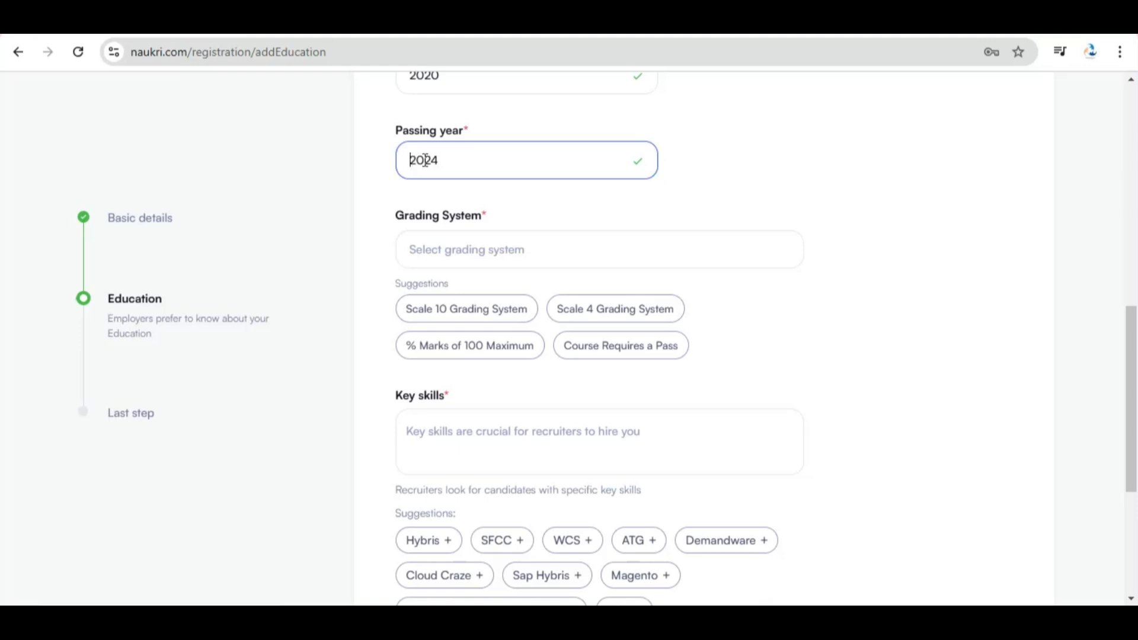
pyautogui.moveTo(411, 160); pyautogui.dragTo(459, 166)
pyautogui.click(466, 253)
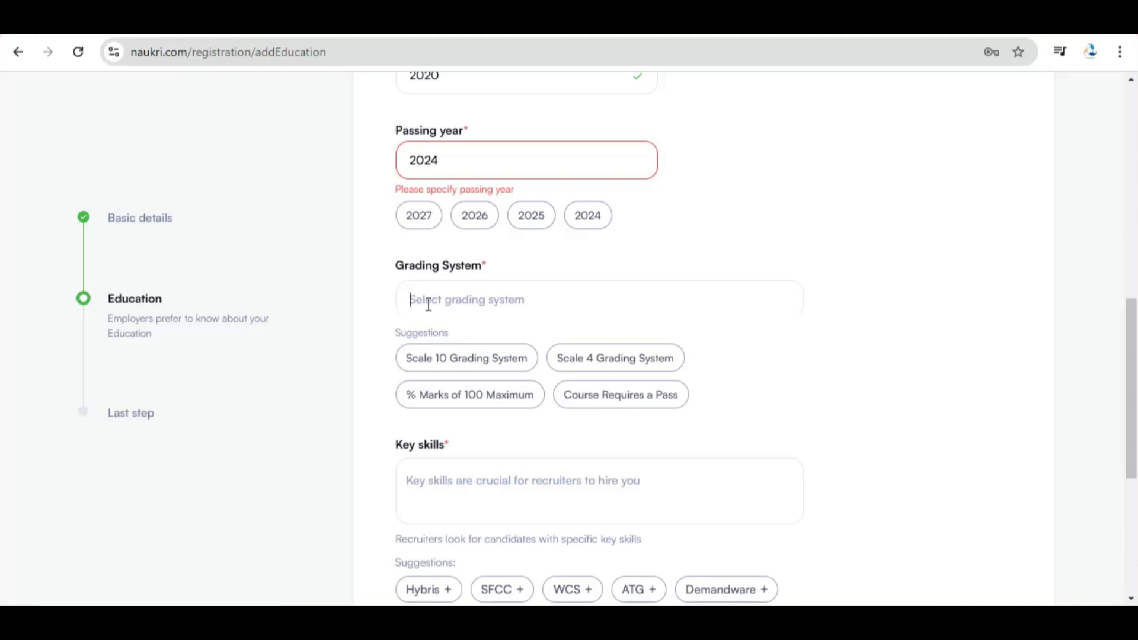
pyautogui.click(445, 397)
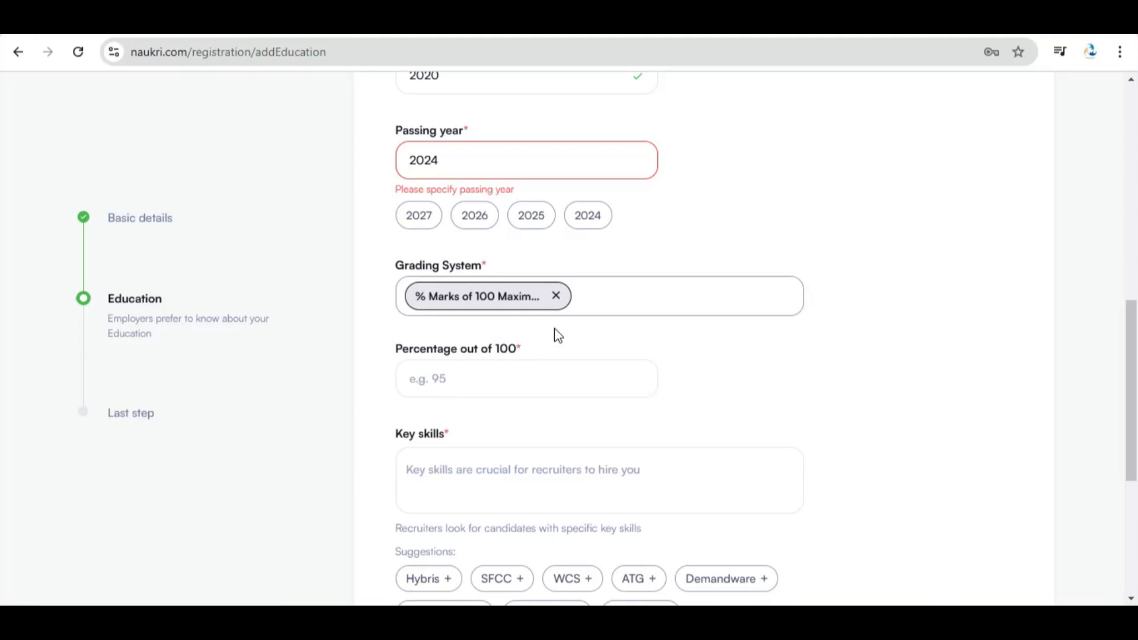
pyautogui.click(477, 384)
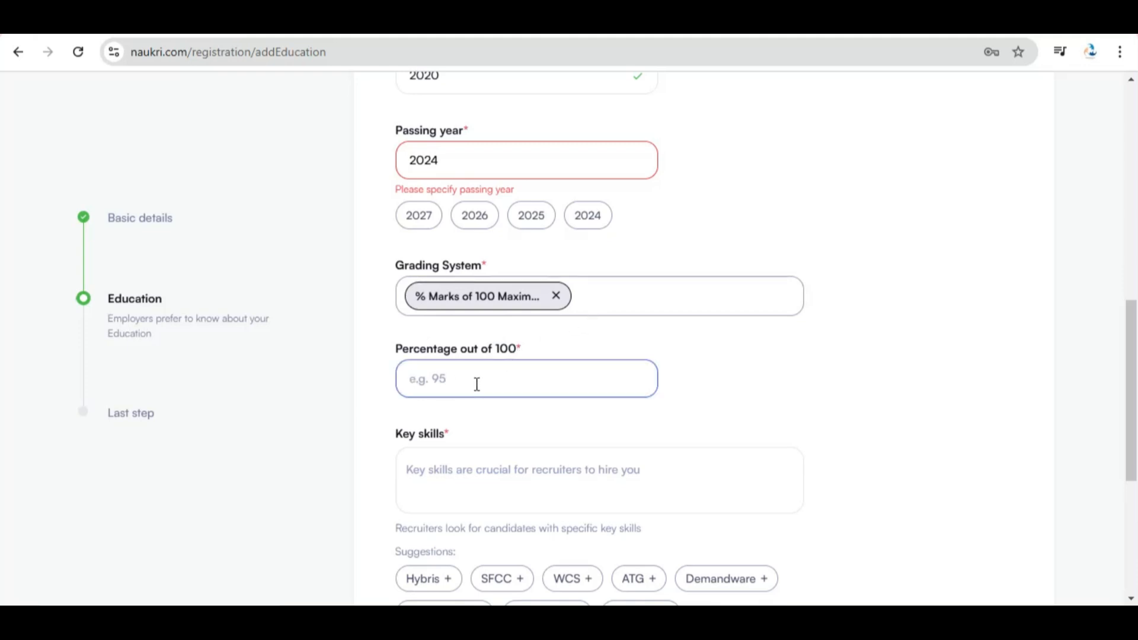
pyautogui.write('60')
pyautogui.scroll(-1, 486, 369)
pyautogui.scroll(-3, 483, 386)
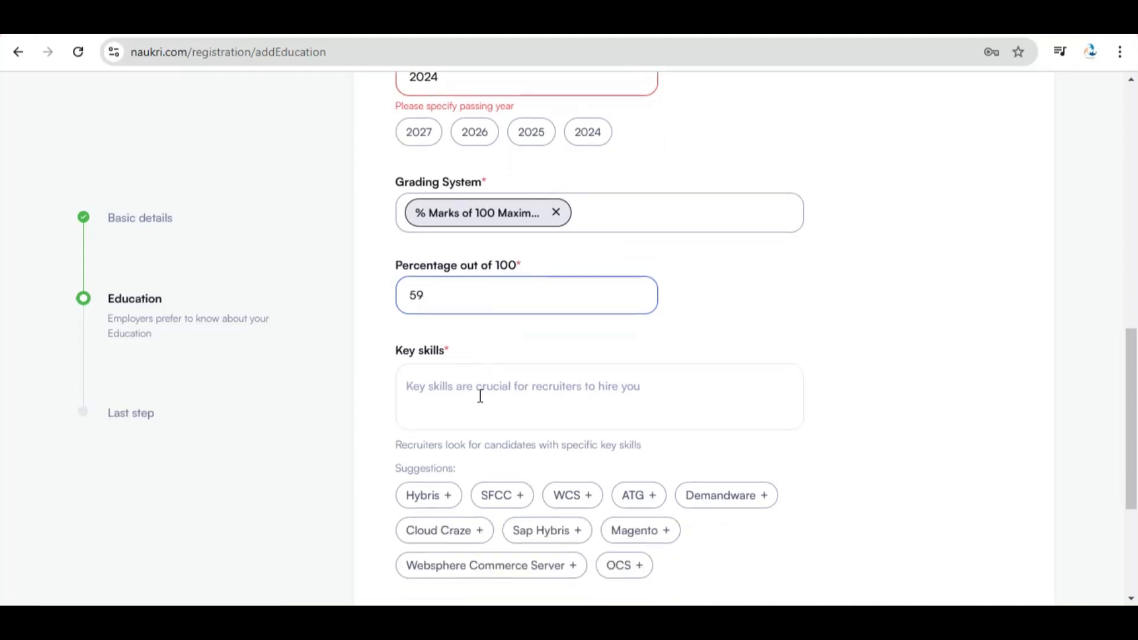
pyautogui.click(581, 338)
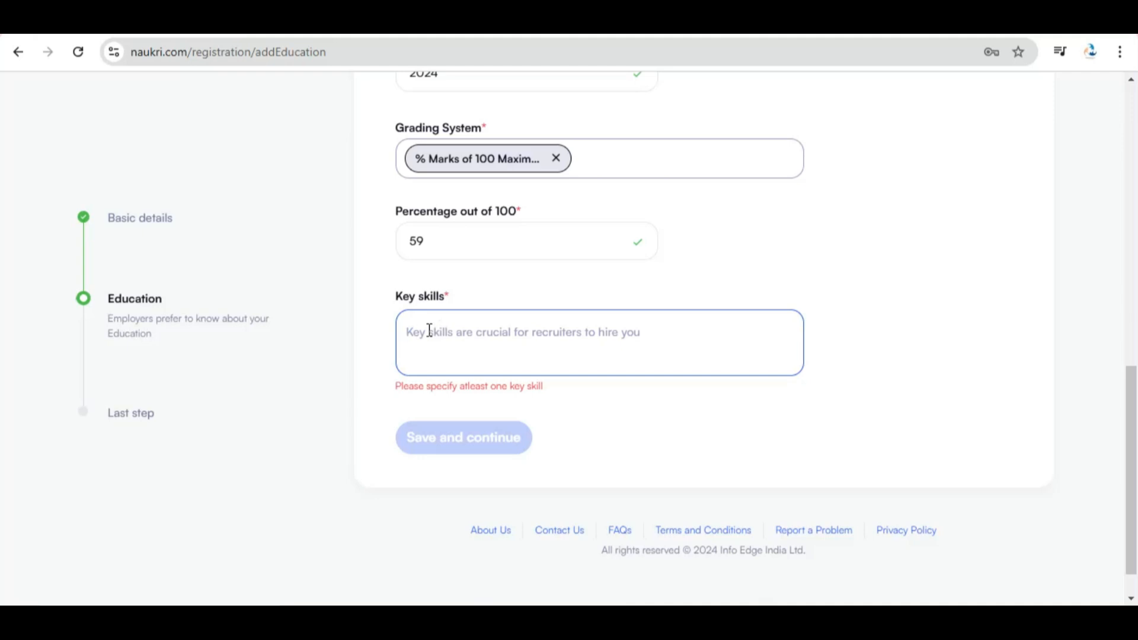
# Step: Add Photoshop as the first key skill
pyautogui.write('te')
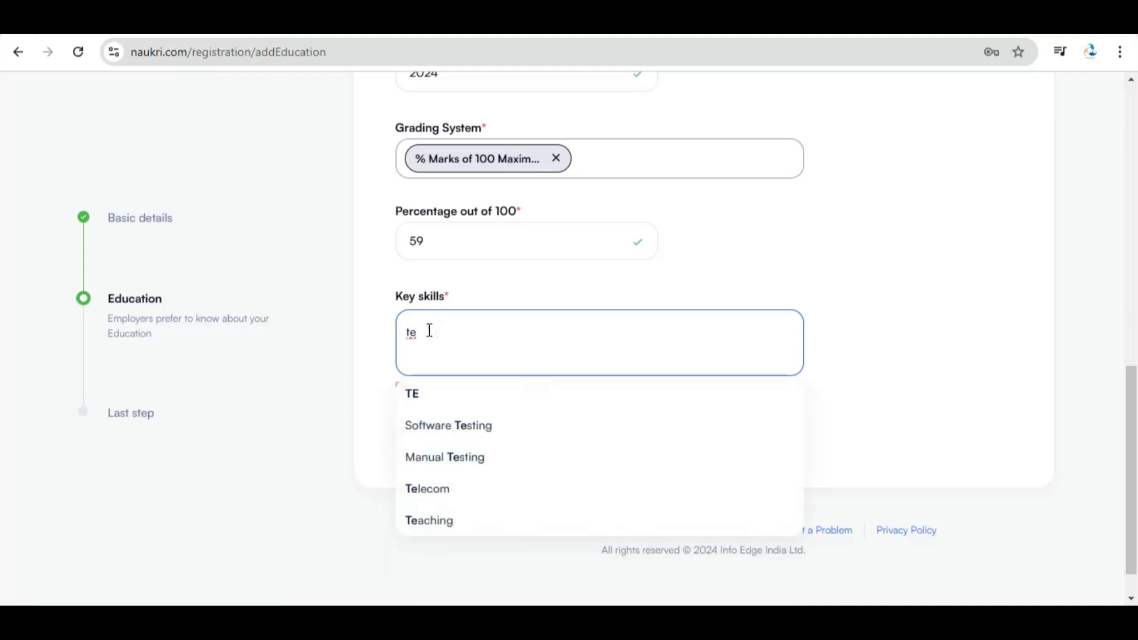
pyautogui.write('leca')
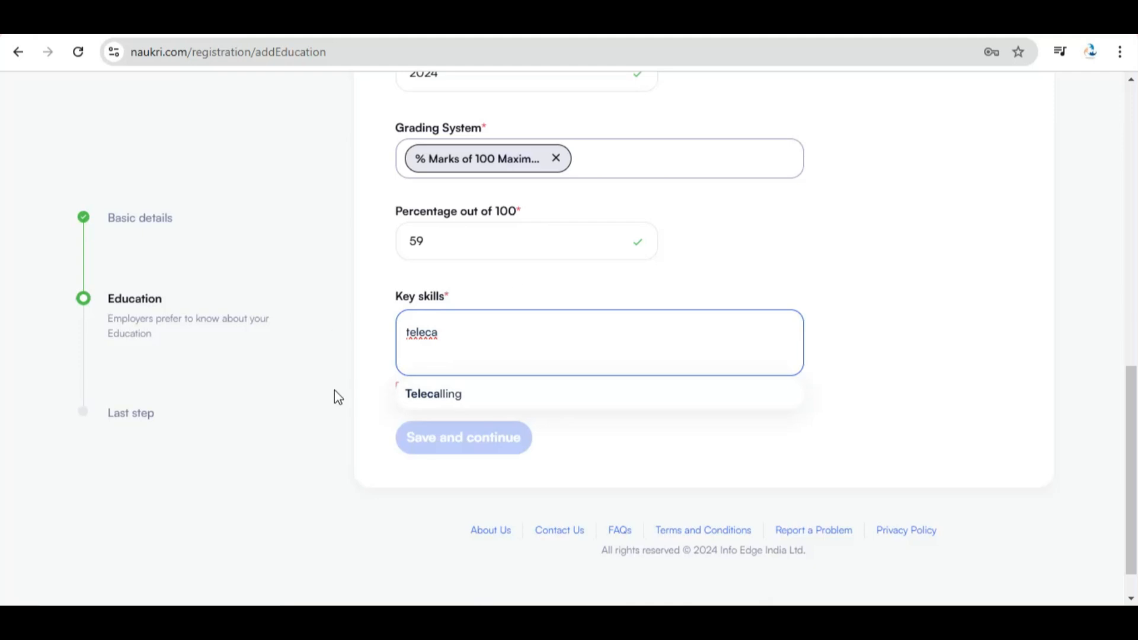
pyautogui.doubleClick(458, 336)
pyautogui.press('BackSpace')
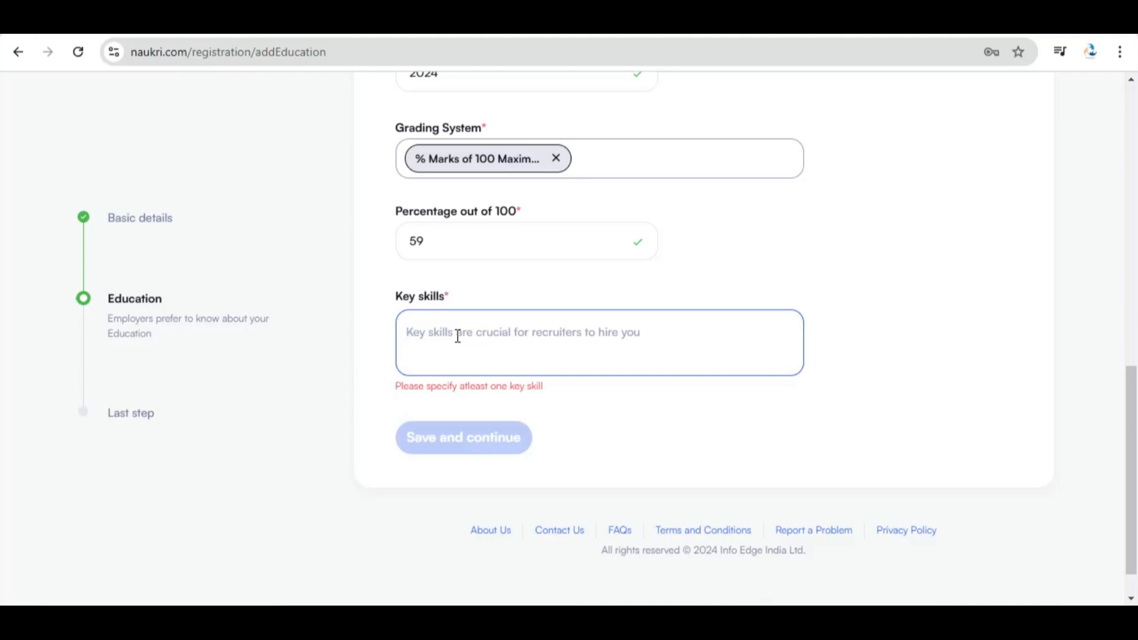
pyautogui.write('hoto')
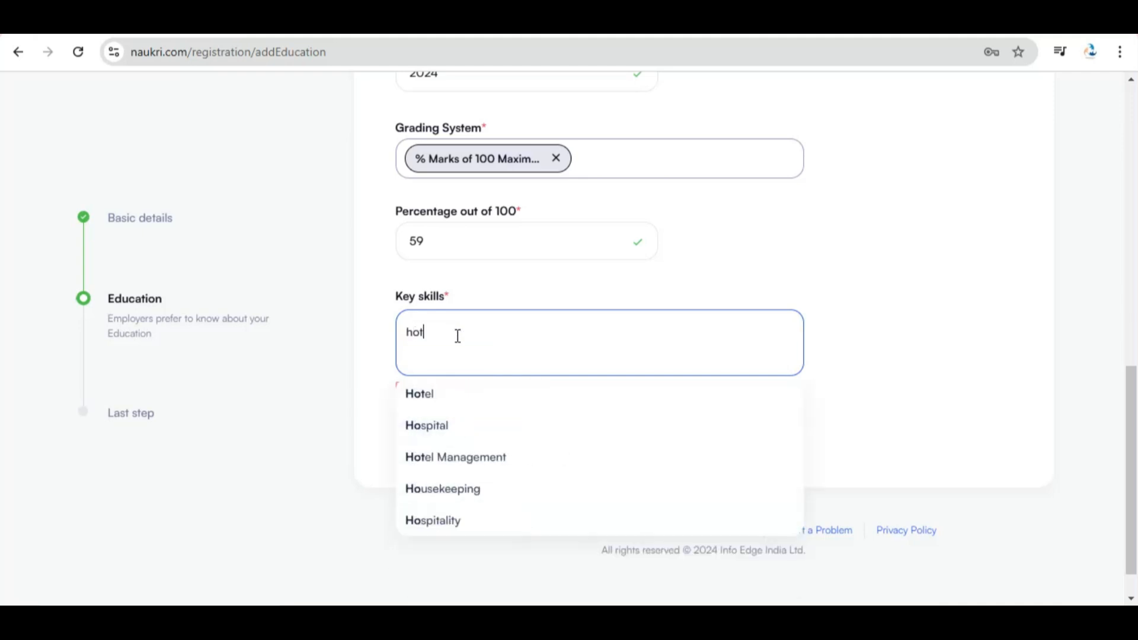
pyautogui.press('BackSpace')
pyautogui.press('BackSpace')
pyautogui.press('BackSpace')
pyautogui.press('BackSpace')
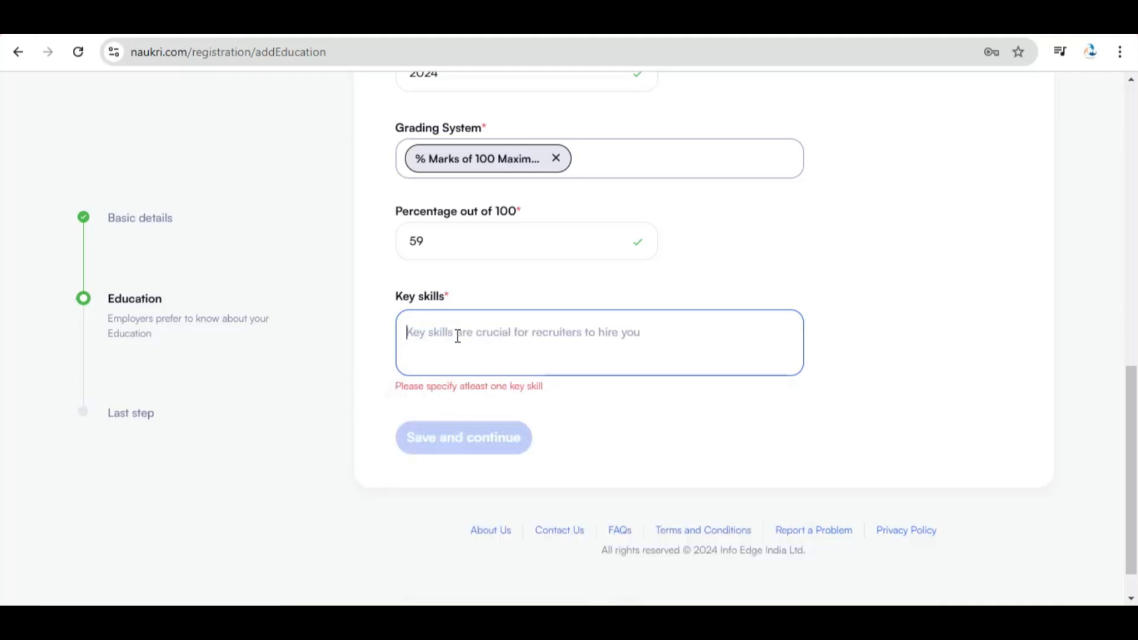
pyautogui.write('pho')
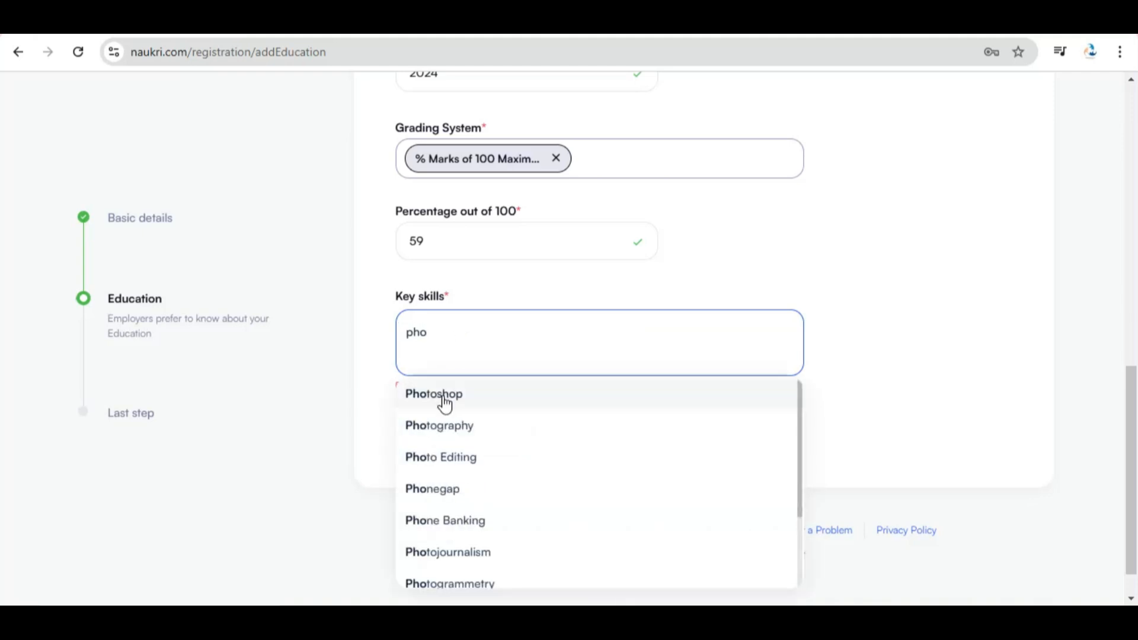
pyautogui.click(444, 395)
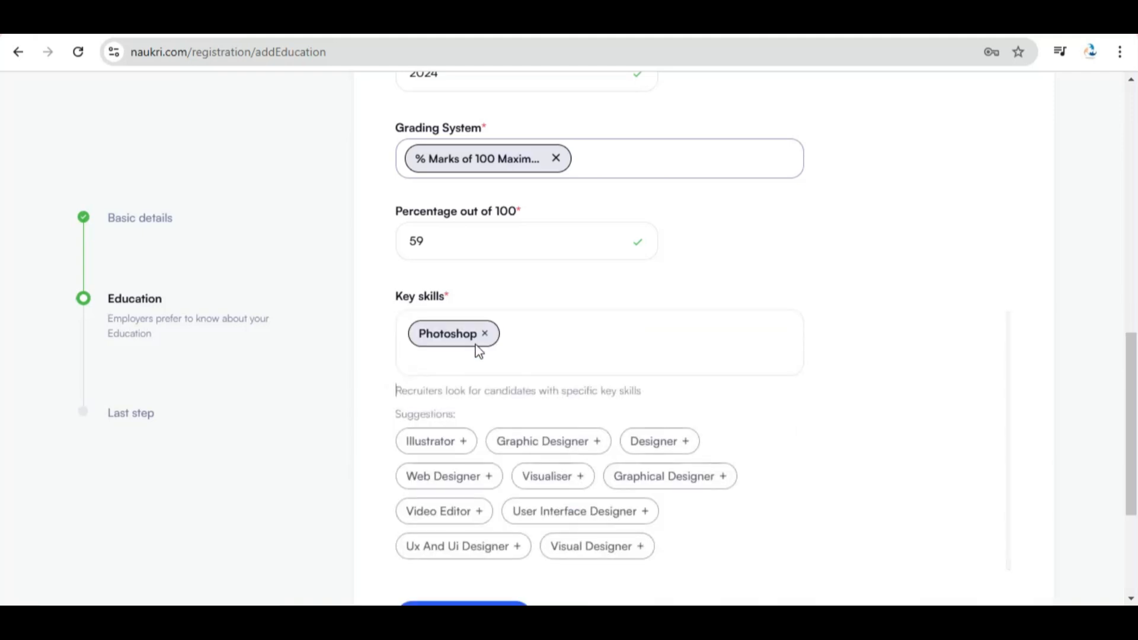
# Step: Add PGDCA, Sales and Python as key skills and save the education details
pyautogui.click(540, 332)
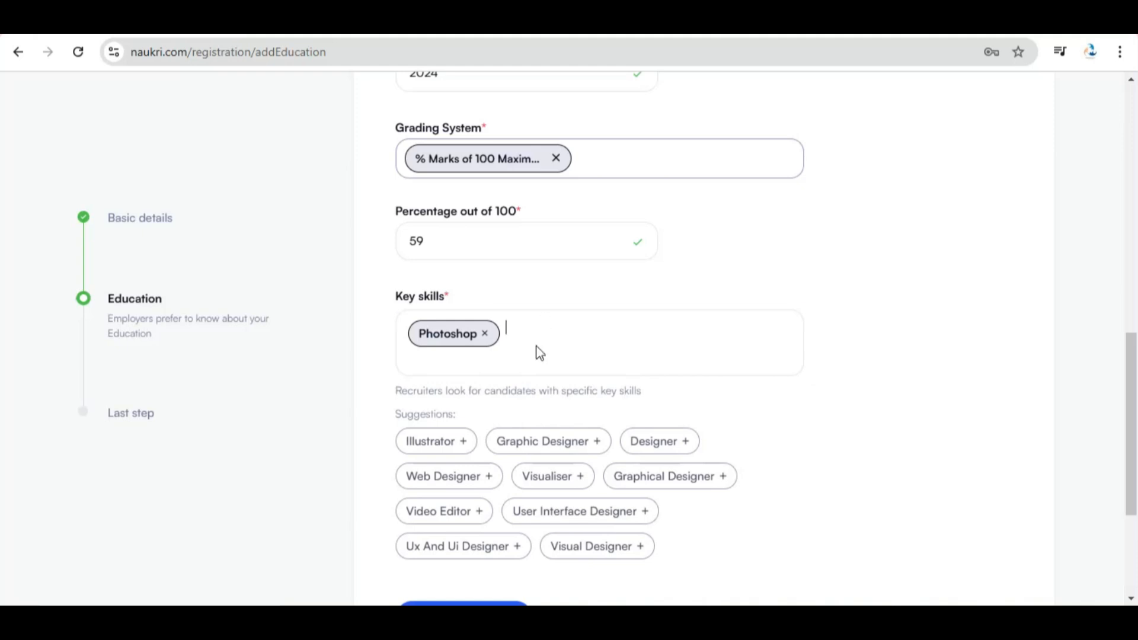
pyautogui.write('p')
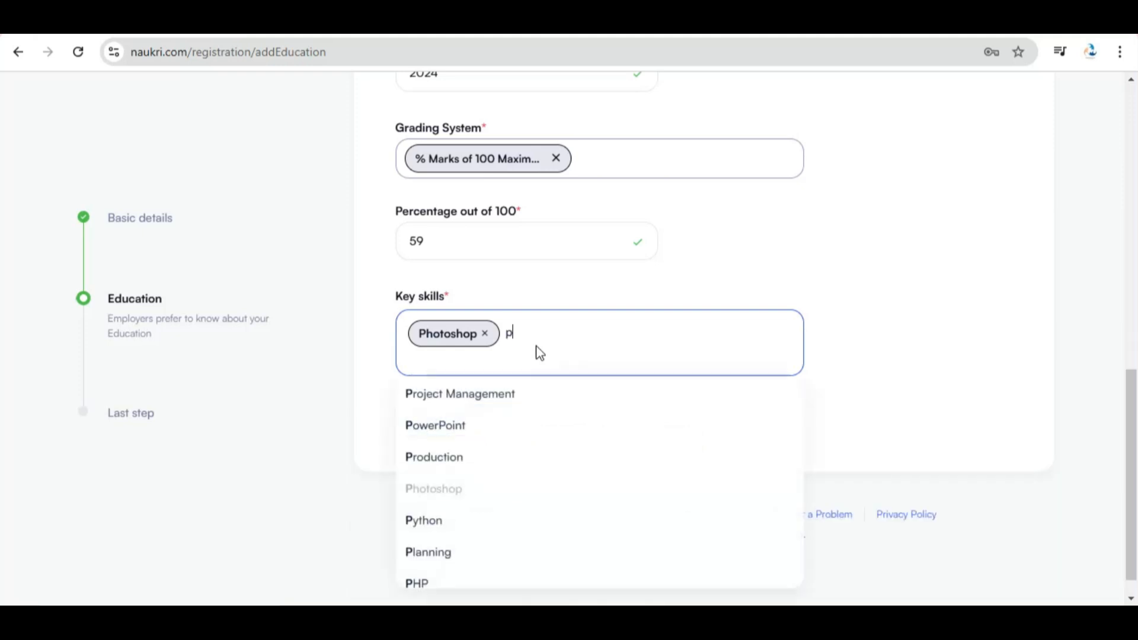
pyautogui.write('gdc')
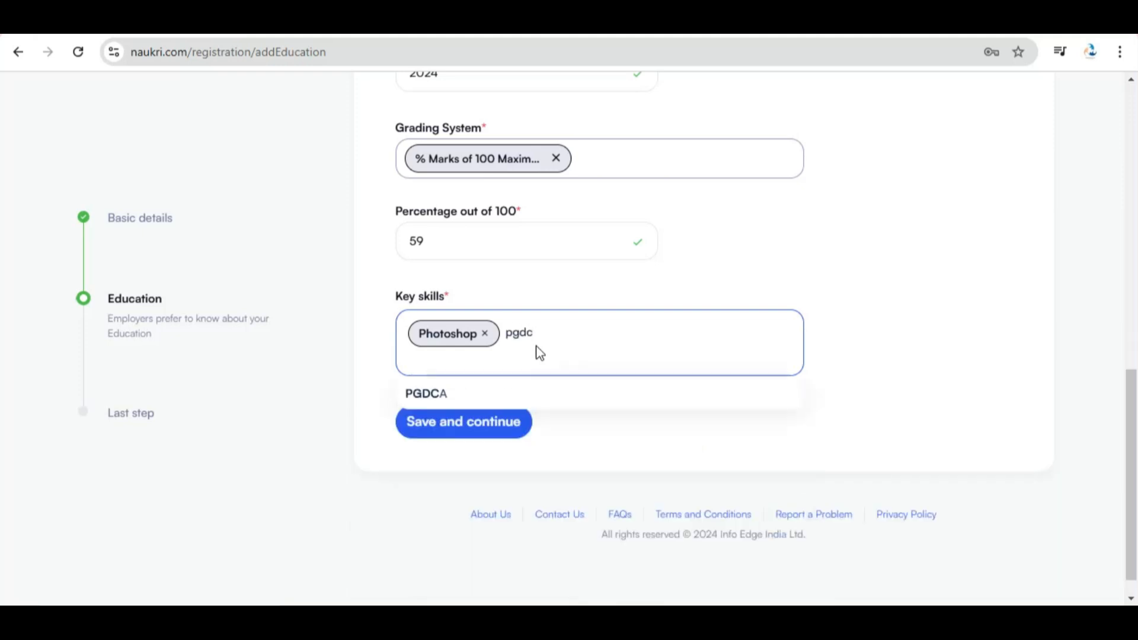
pyautogui.click(421, 393)
pyautogui.click(609, 336)
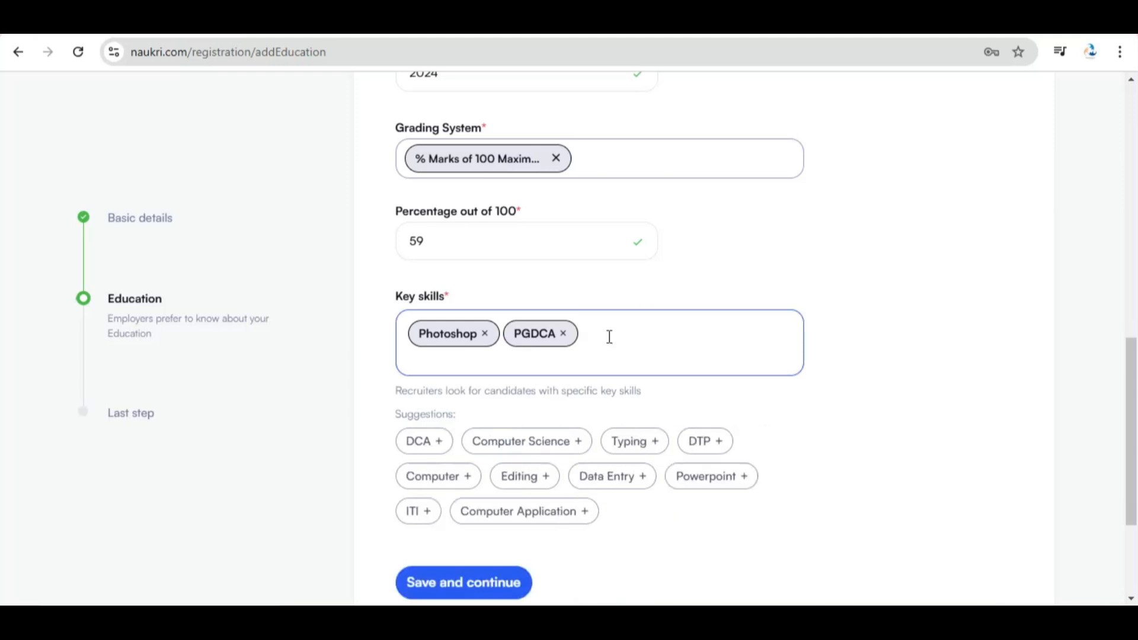
pyautogui.write('sa')
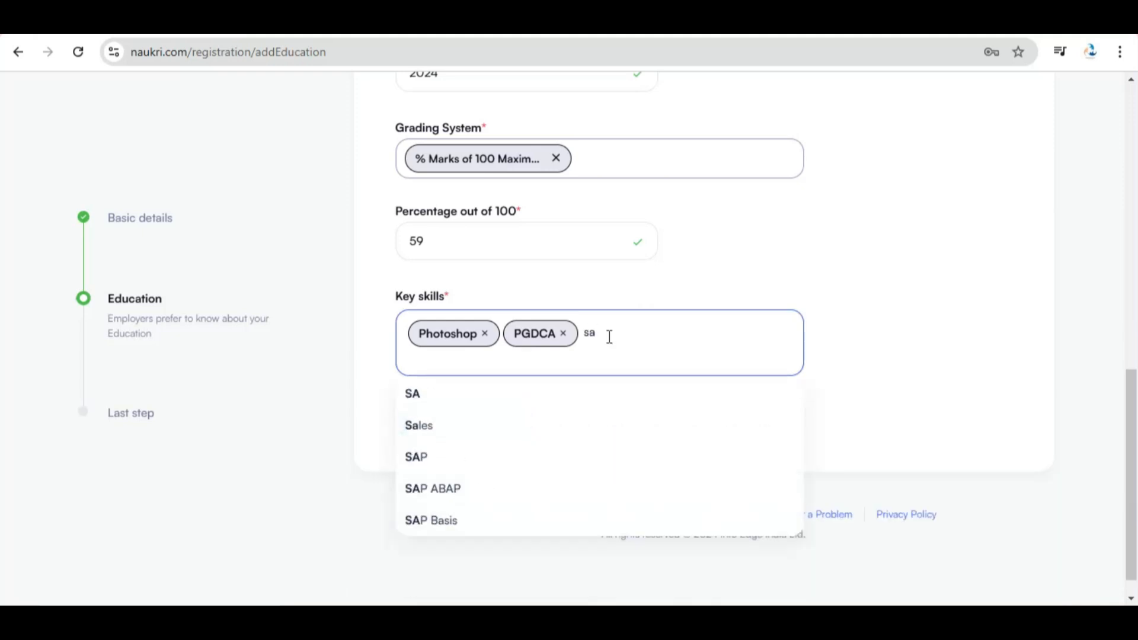
pyautogui.click(432, 425)
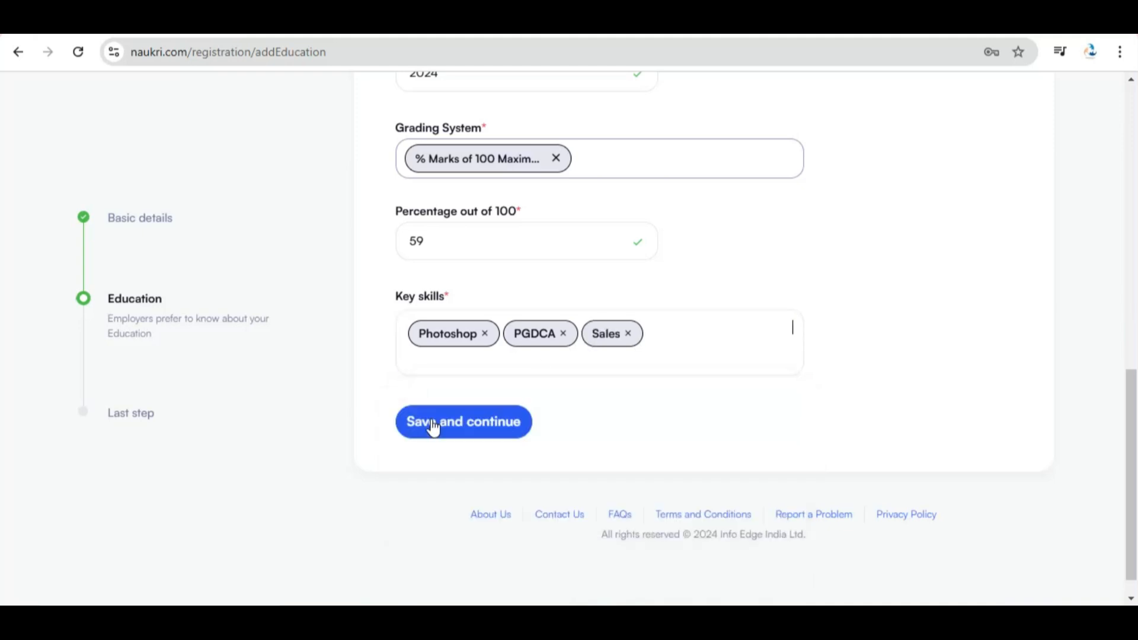
pyautogui.click(663, 336)
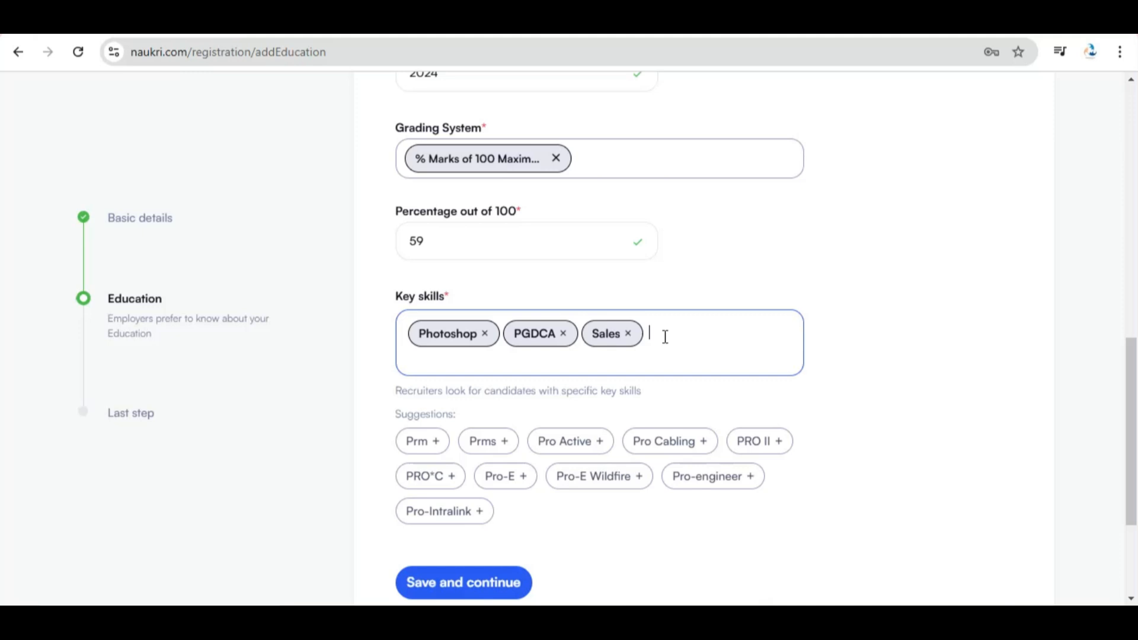
pyautogui.write('phr')
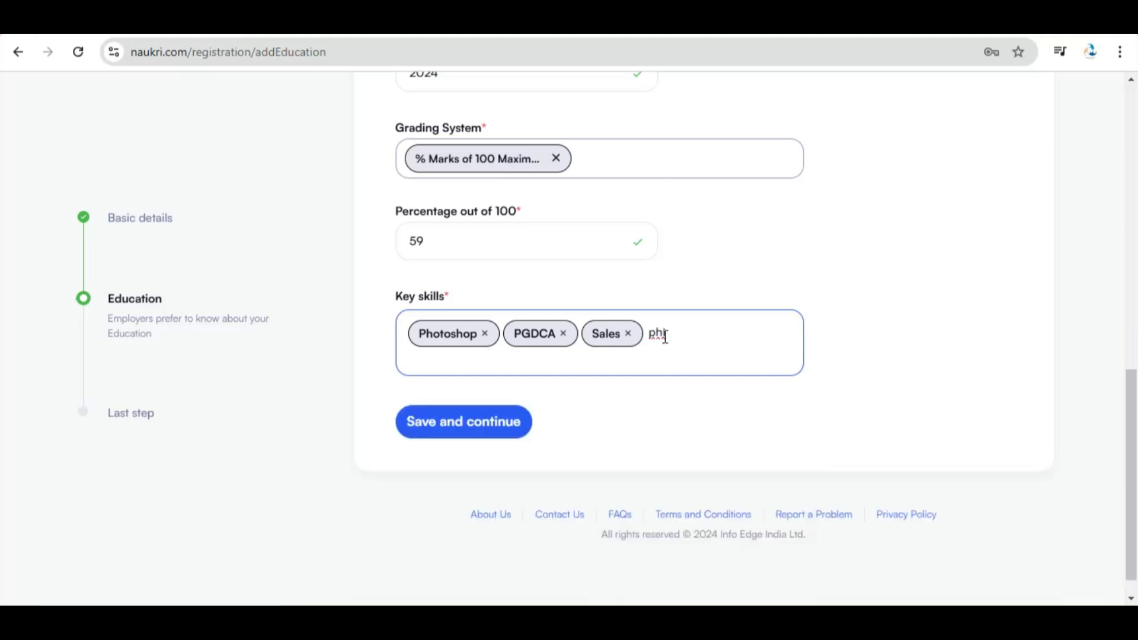
pyautogui.press('BackSpace')
pyautogui.press('BackSpace')
pyautogui.write('y')
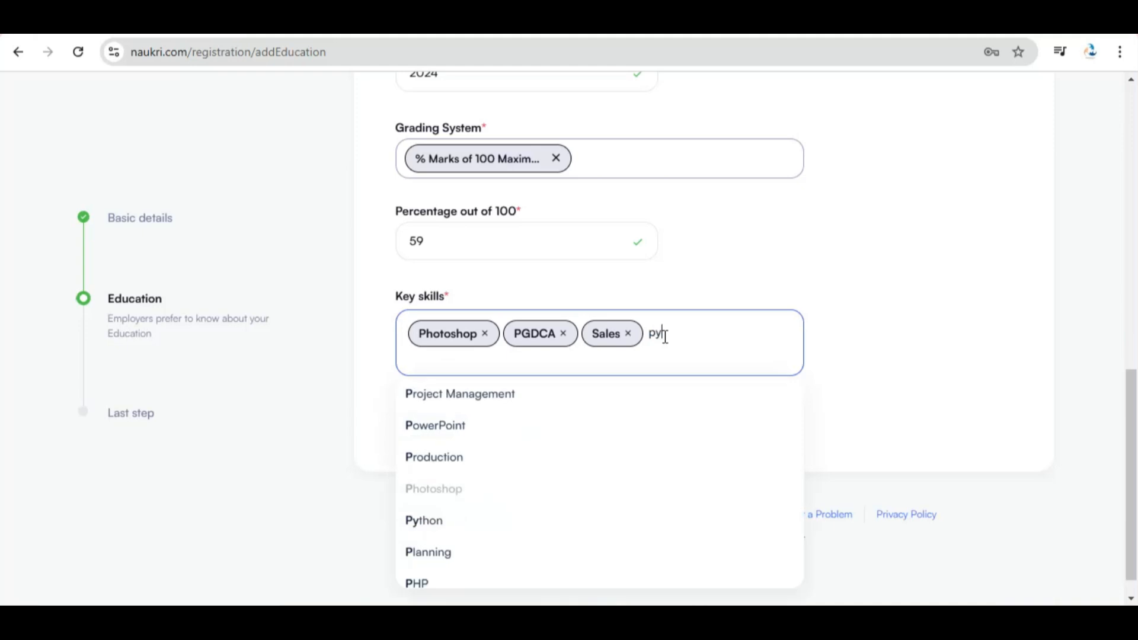
pyautogui.write('t')
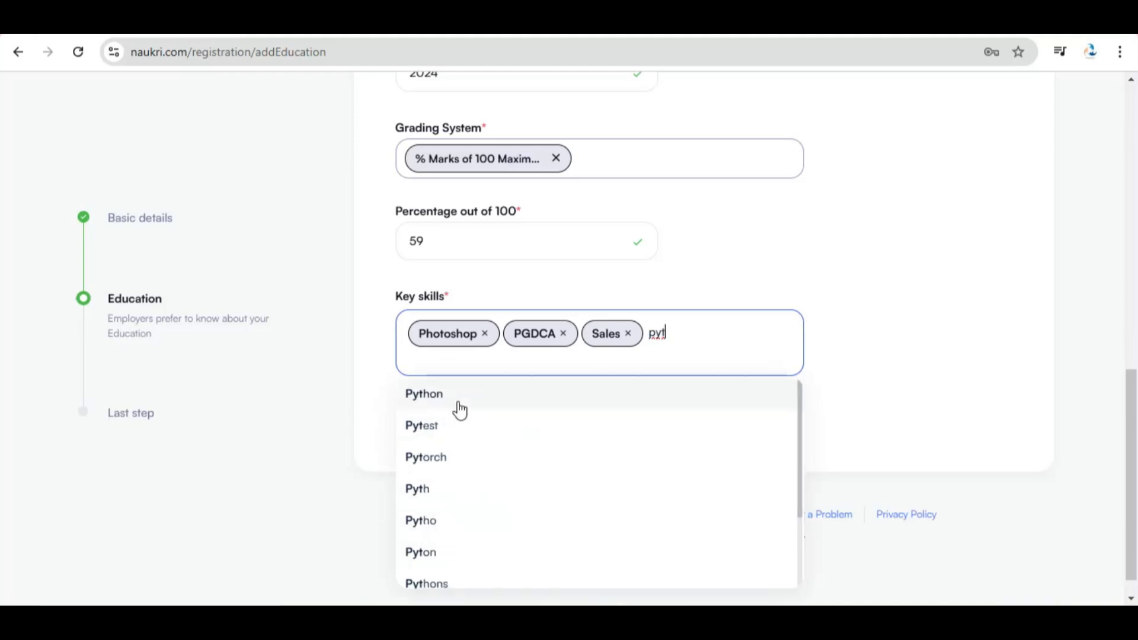
pyautogui.click(451, 398)
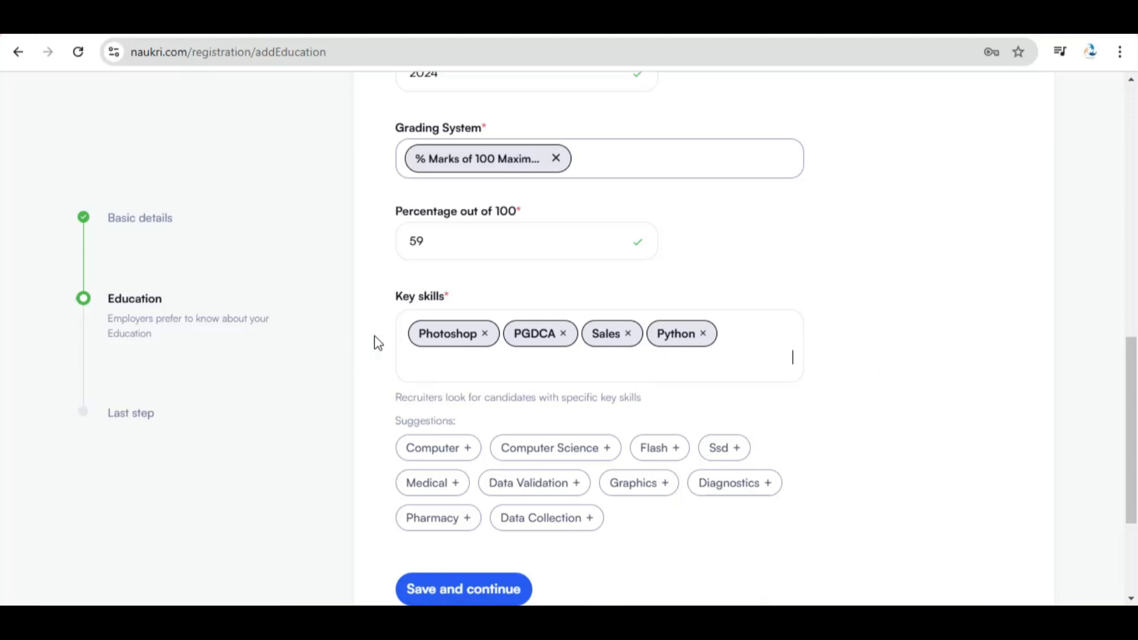
pyautogui.scroll(-3, 855, 363)
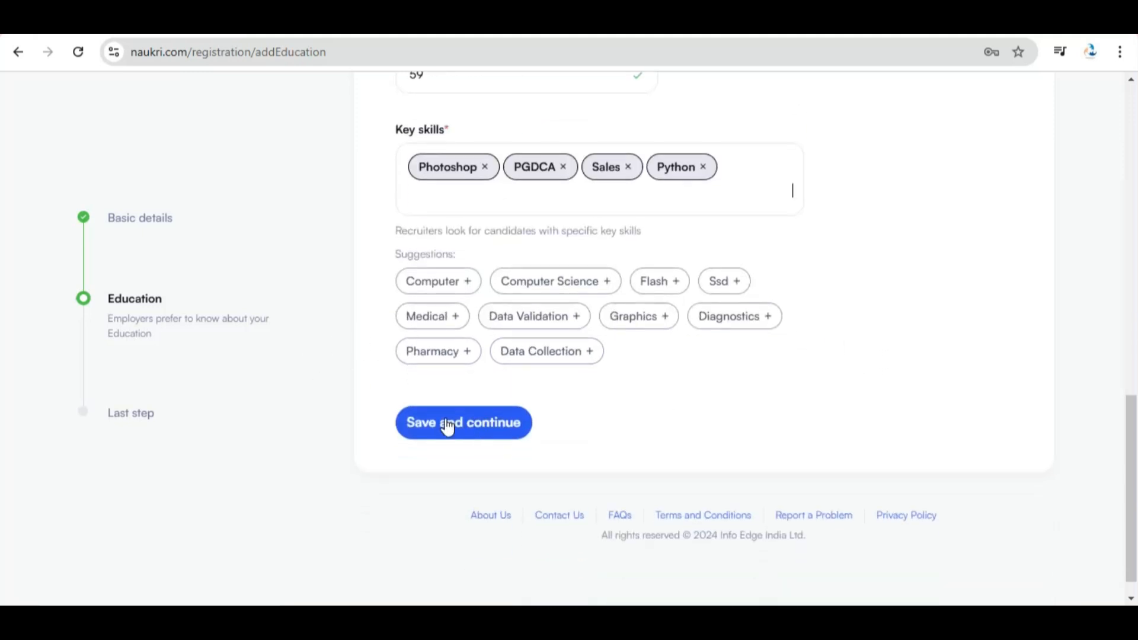
pyautogui.click(448, 425)
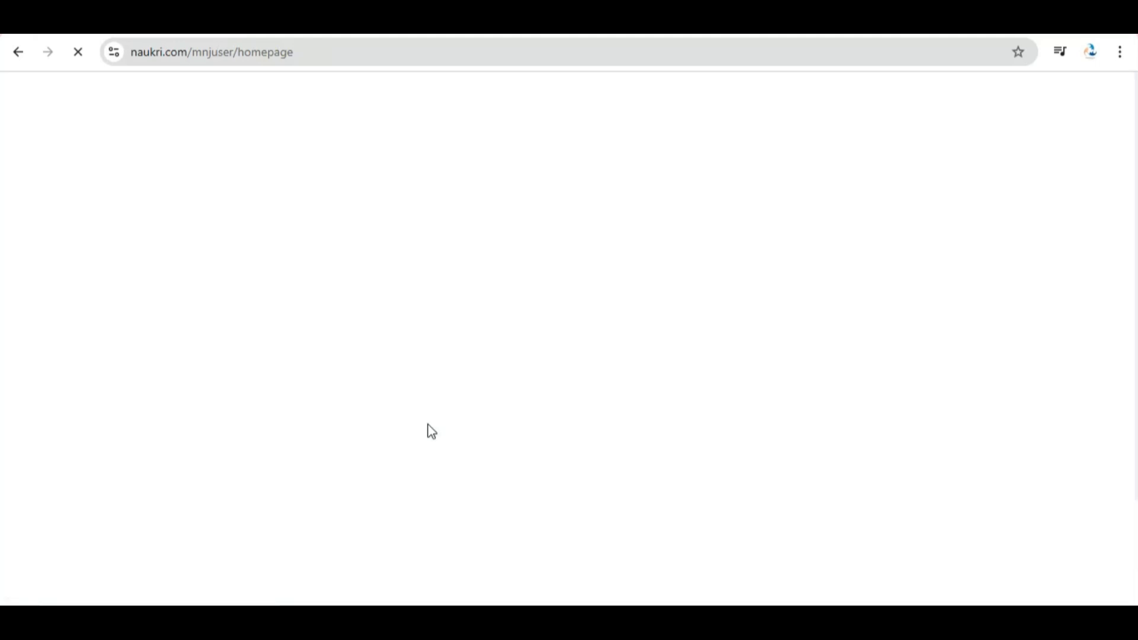
# Step: Open the profile page via Complete profile on the homepage profile card
pyautogui.scroll(-1, 457, 472)
pyautogui.scroll(1, 433, 456)
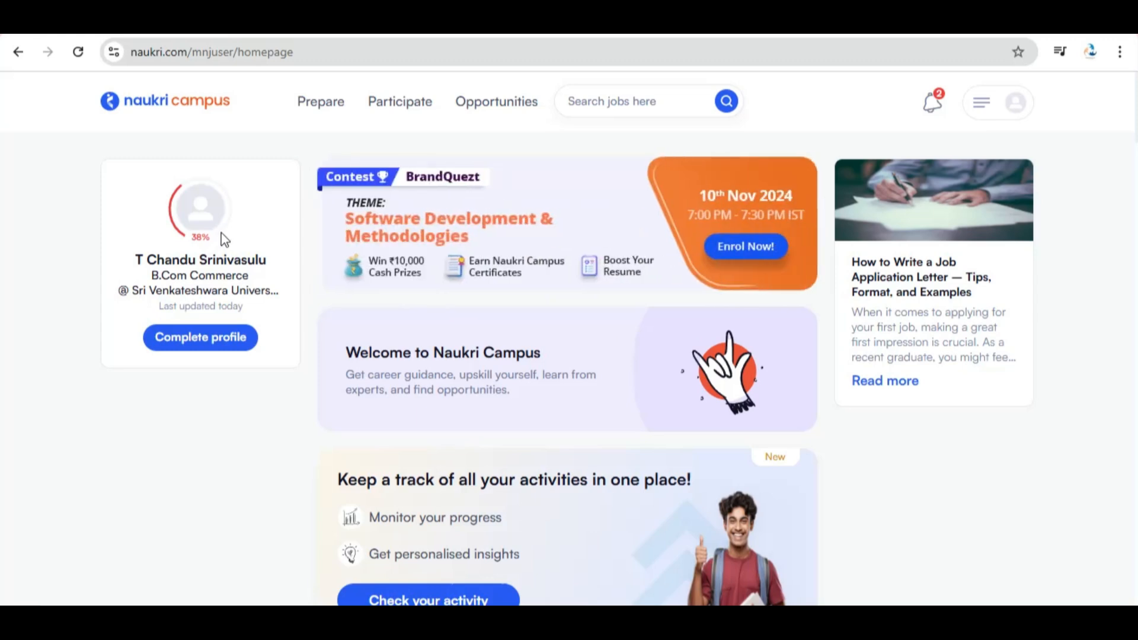
pyautogui.click(187, 355)
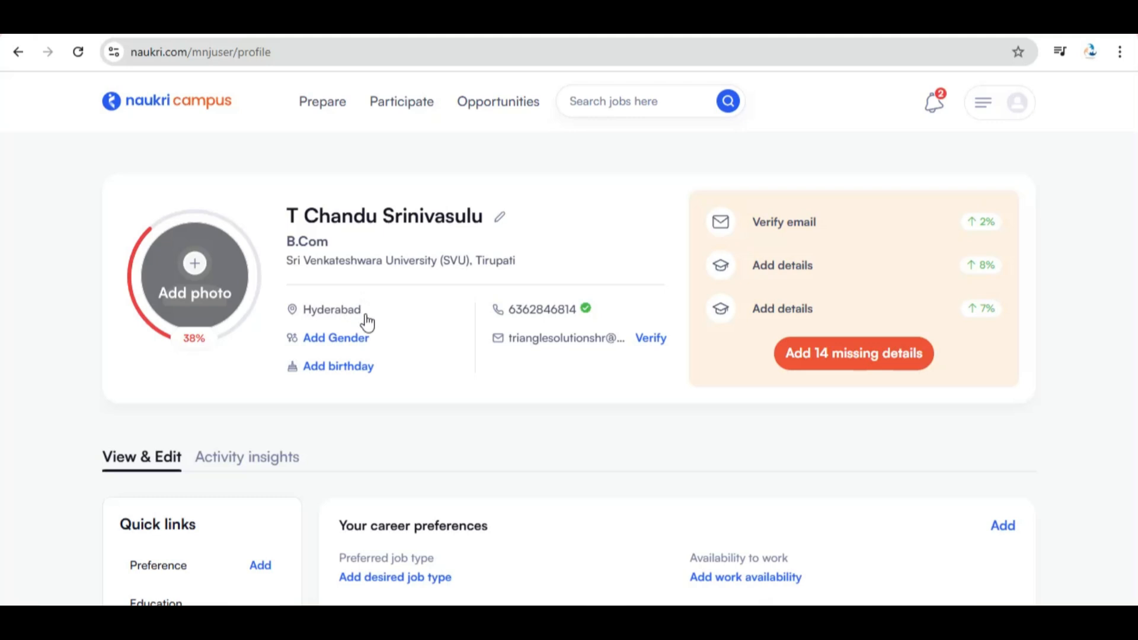
# Step: Set gender to Male, fill in the date of birth and save the personal details
pyautogui.click(348, 342)
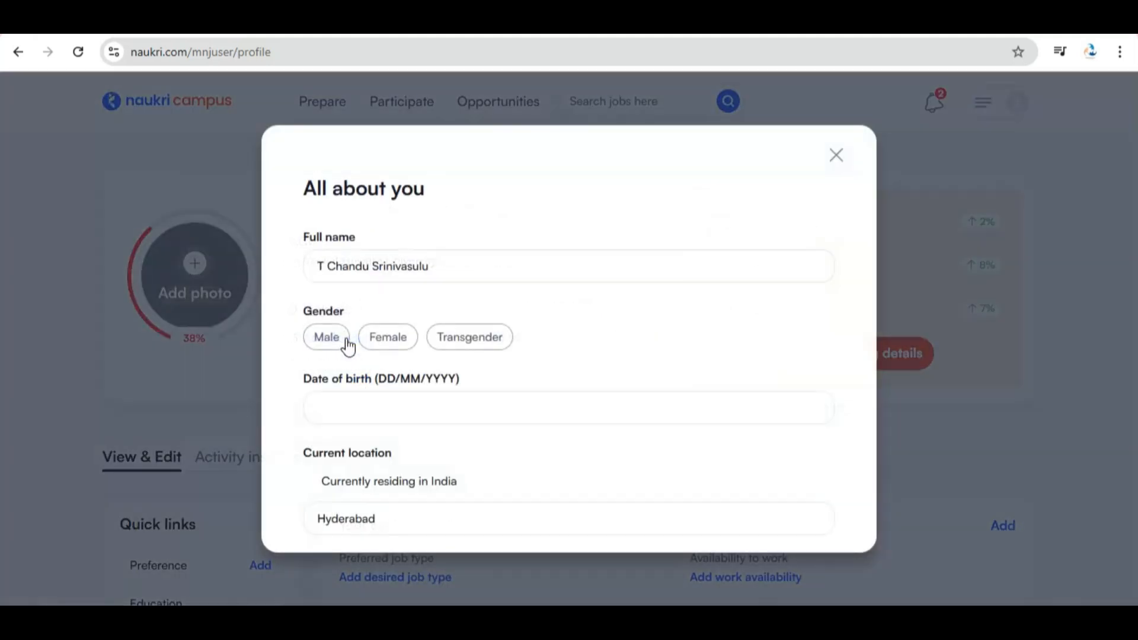
pyautogui.click(347, 341)
pyautogui.click(363, 394)
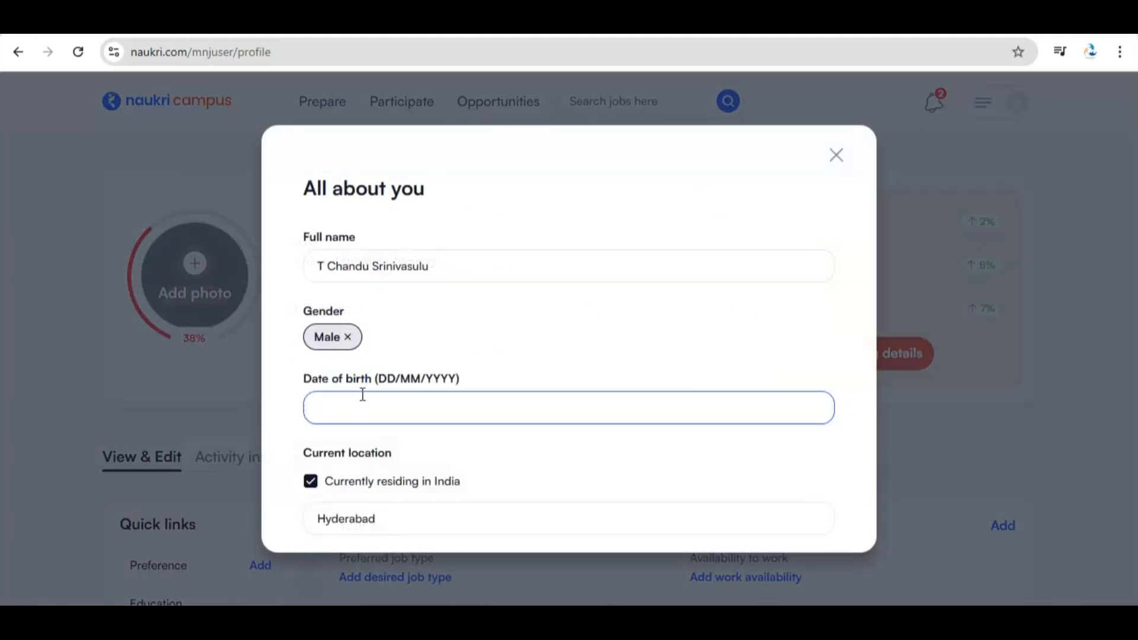
pyautogui.scroll(-3, 397, 462)
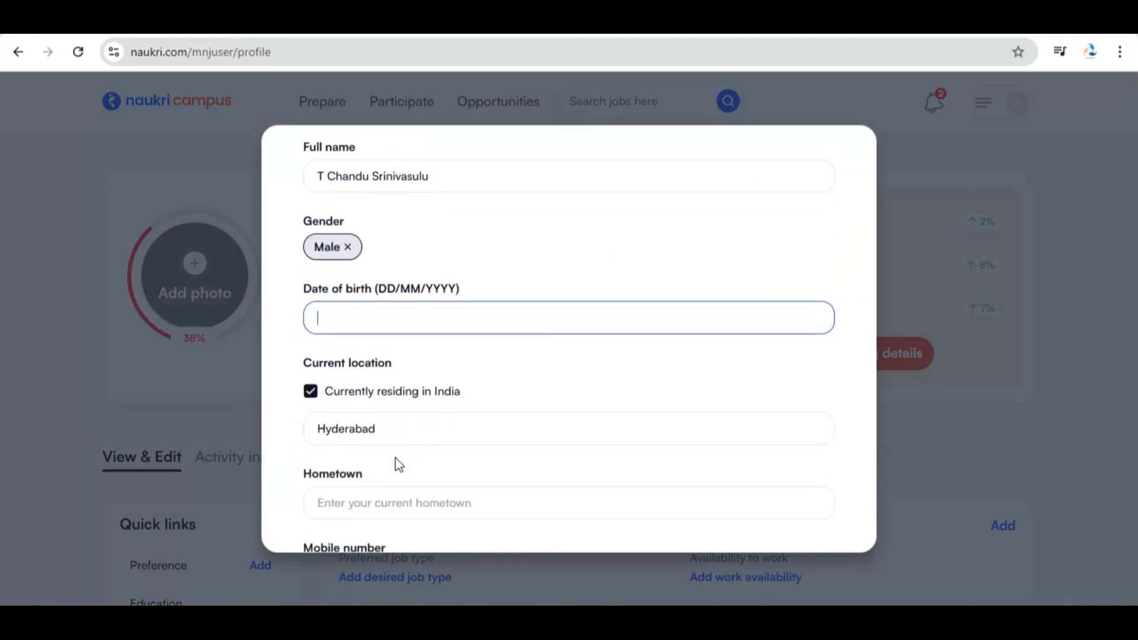
pyautogui.scroll(-1, 357, 426)
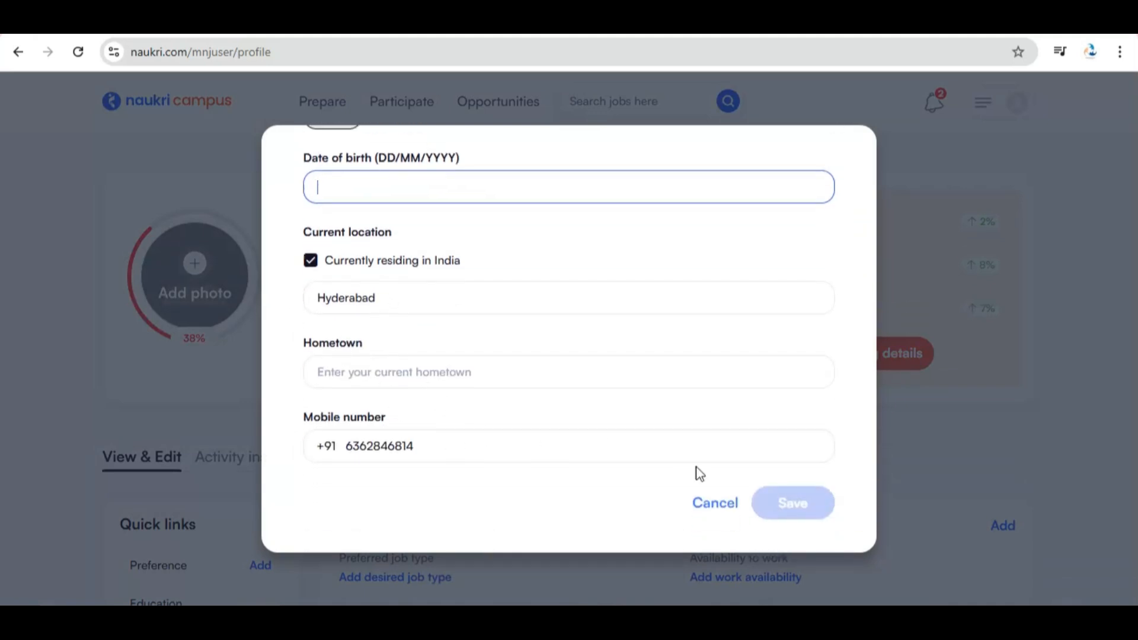
pyautogui.click(800, 500)
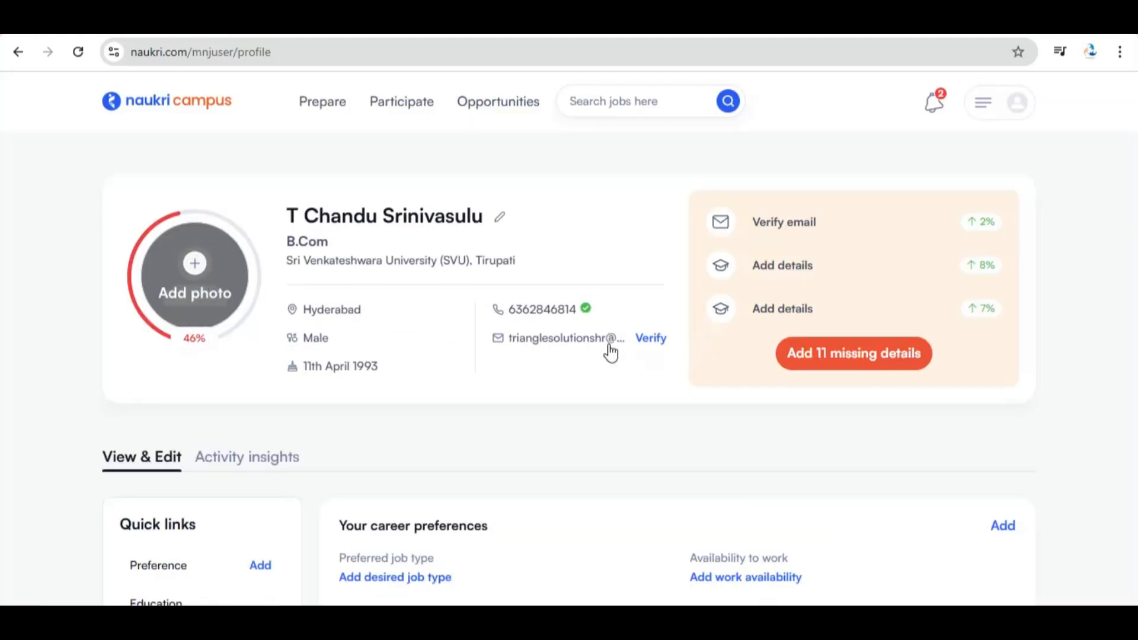
# Step: Verify the profile e-mail address by entering the received one-time code
pyautogui.click(651, 342)
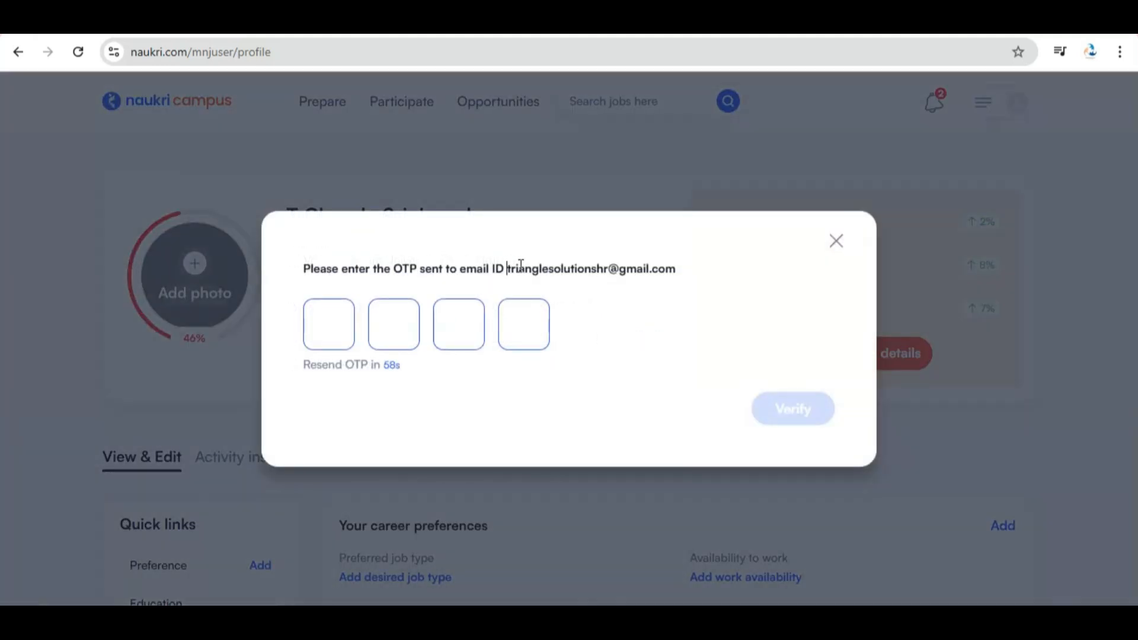
pyautogui.moveTo(521, 264); pyautogui.dragTo(669, 267)
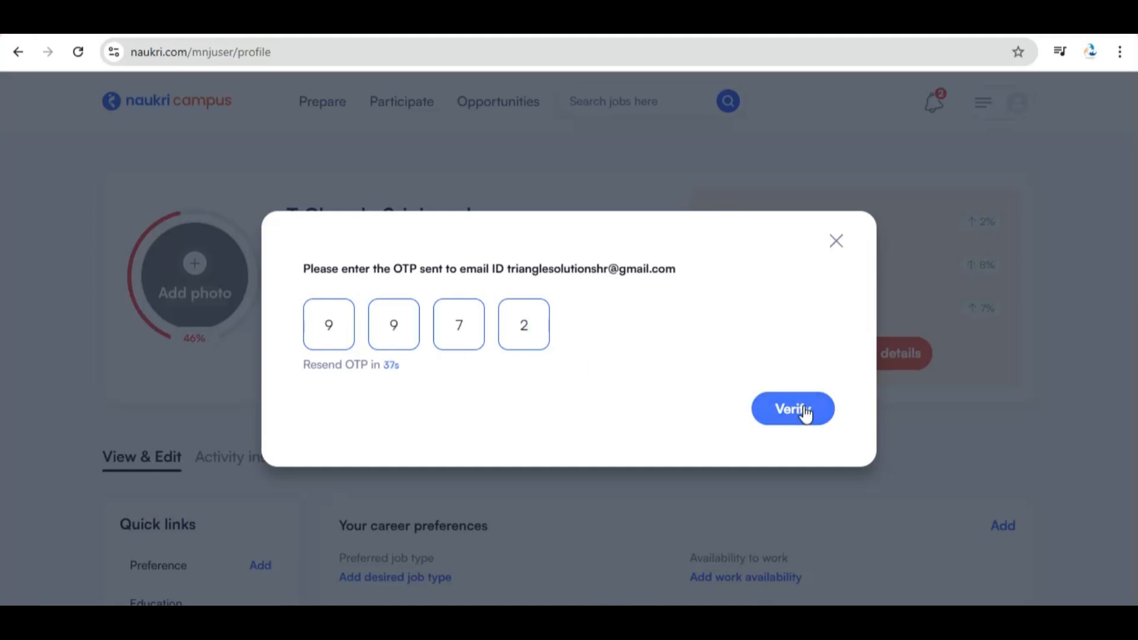
pyautogui.click(805, 414)
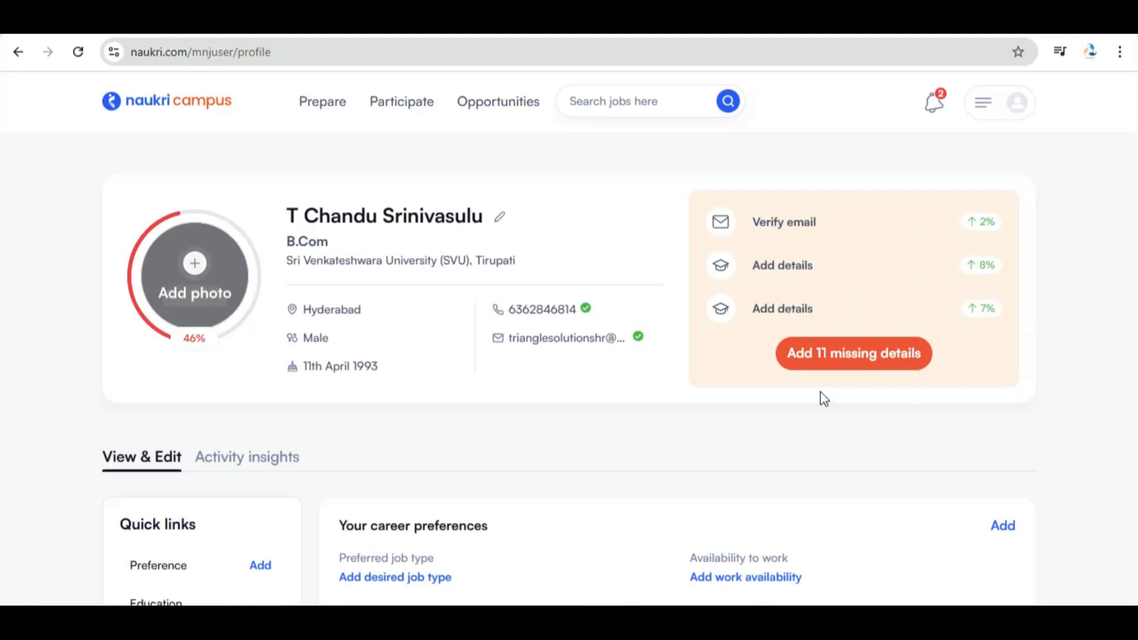
# Step: Open the 'Add 11 missing details' list and review its 10 pending actions at 48% completeness
pyautogui.click(872, 357)
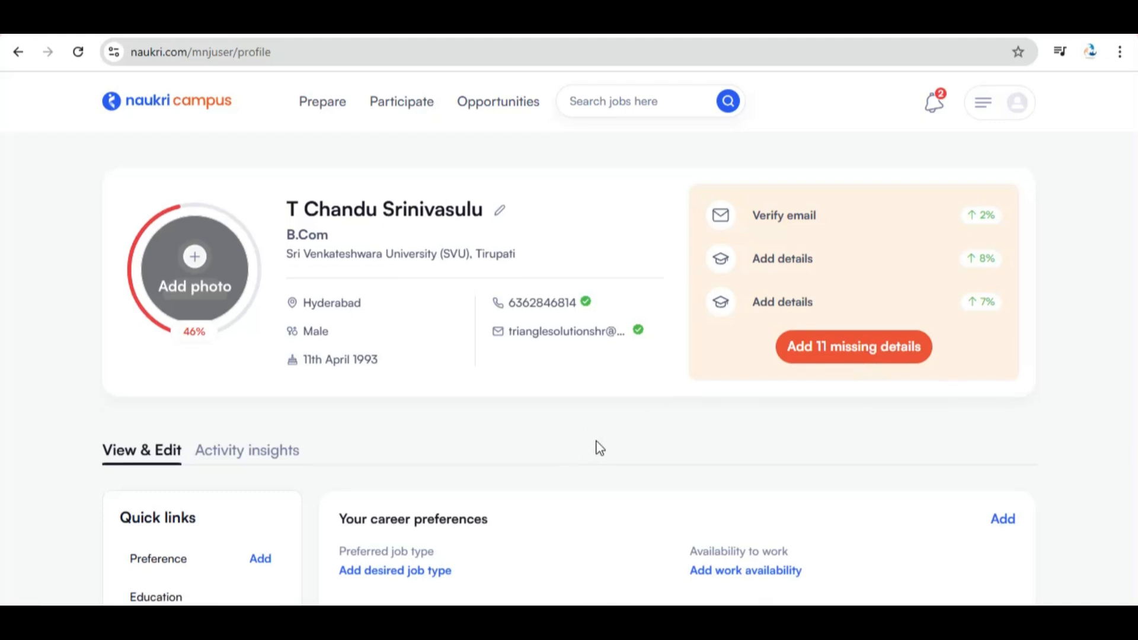
pyautogui.scroll(5, 789, 449)
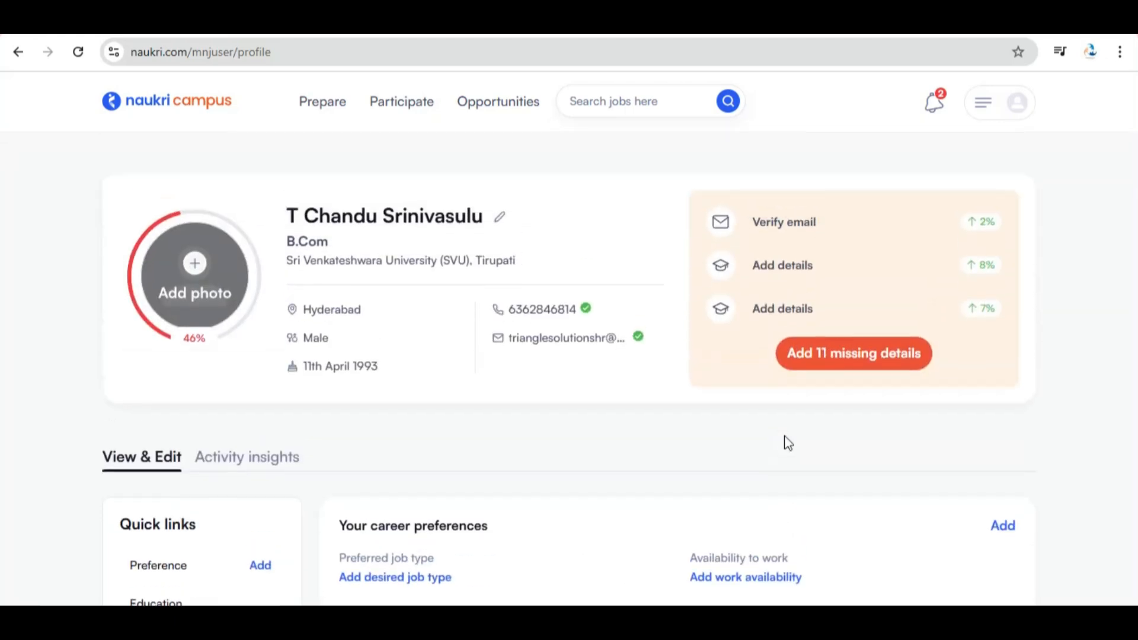
pyautogui.click(850, 353)
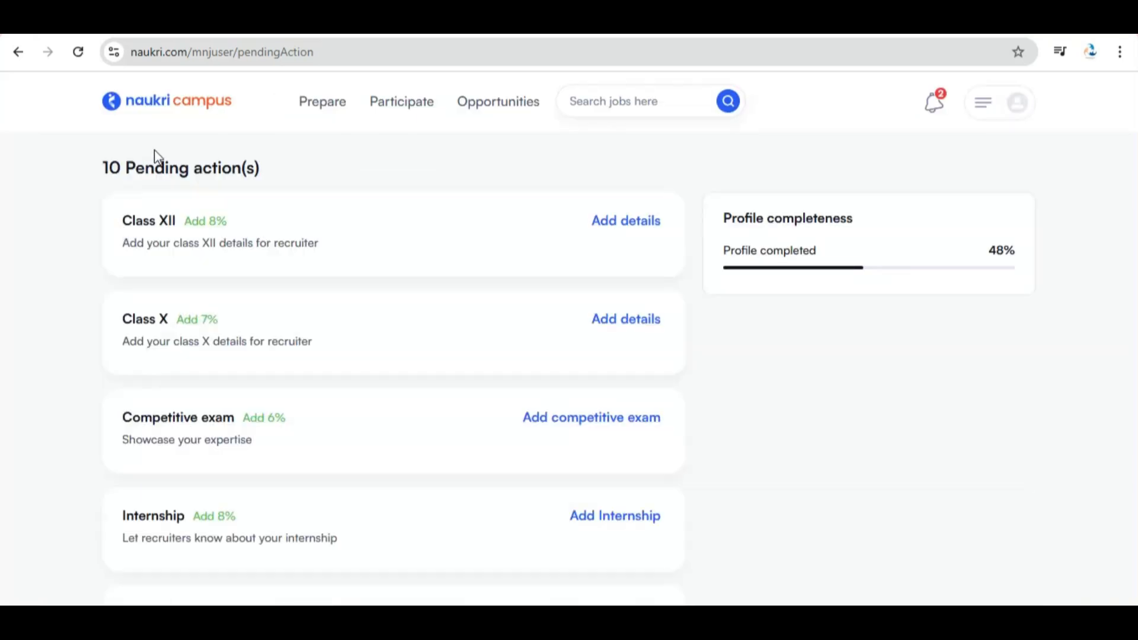
pyautogui.scroll(-15, 394, 368)
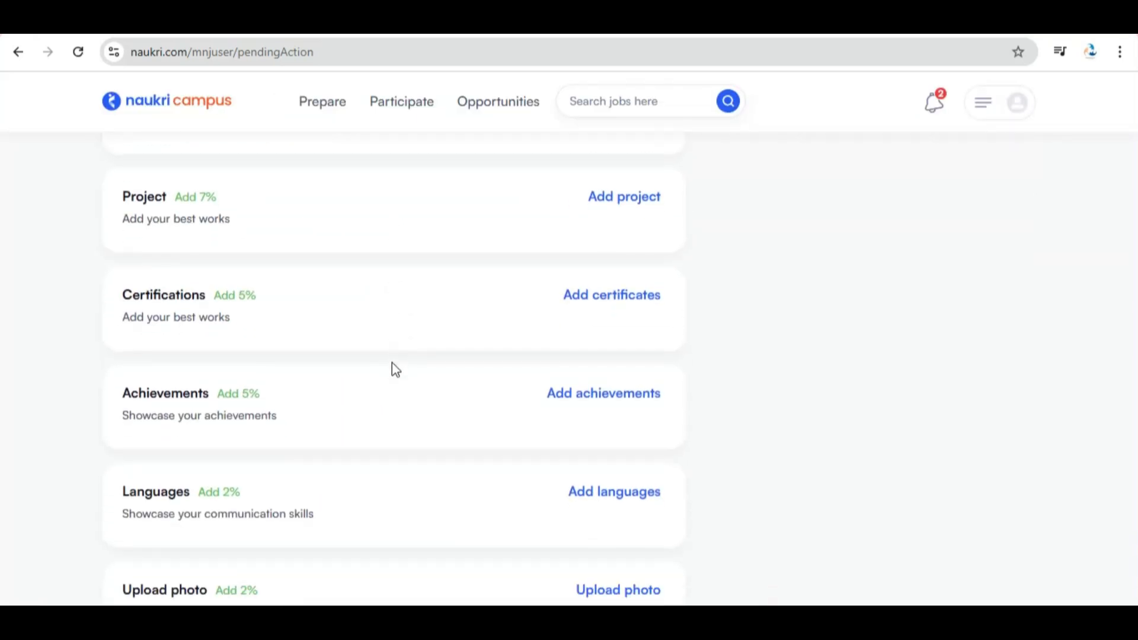
pyautogui.scroll(15, 425, 353)
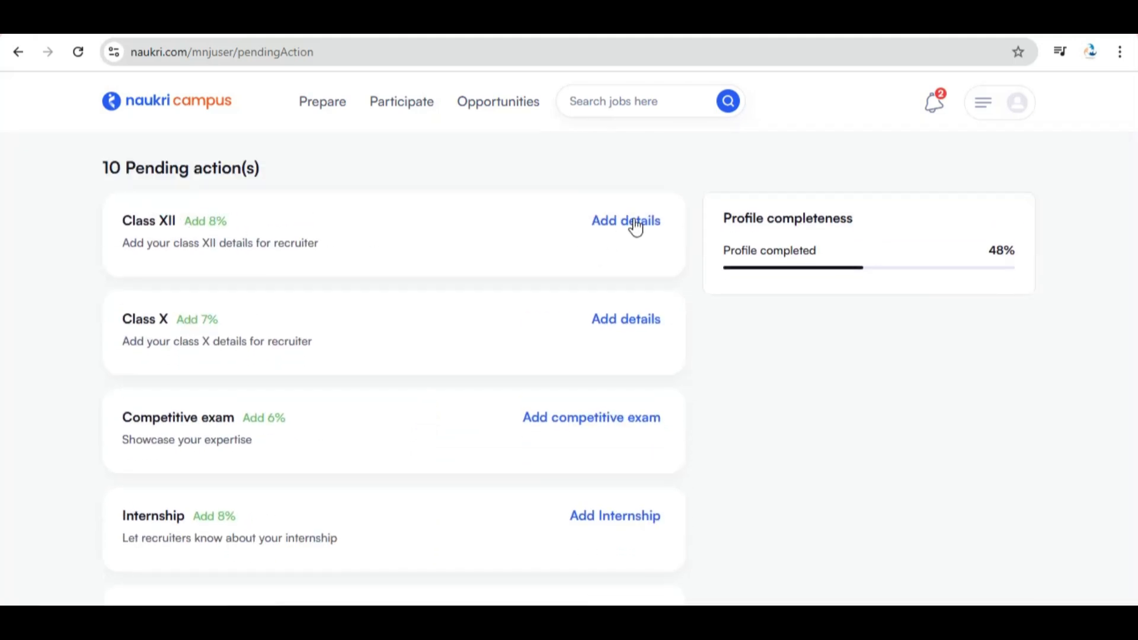
# Step: Save Class XII details: Andhra Pradesh board, English medium, 61%, passing year 2016
pyautogui.click(636, 222)
pyautogui.moveTo(386, 180); pyautogui.dragTo(499, 188)
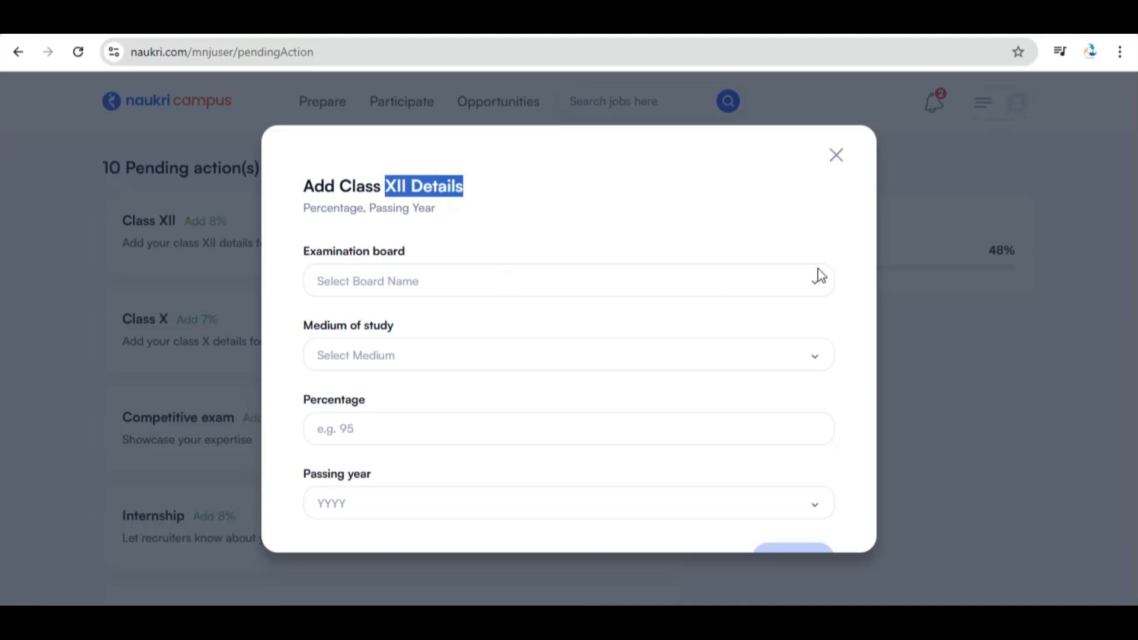
pyautogui.click(814, 289)
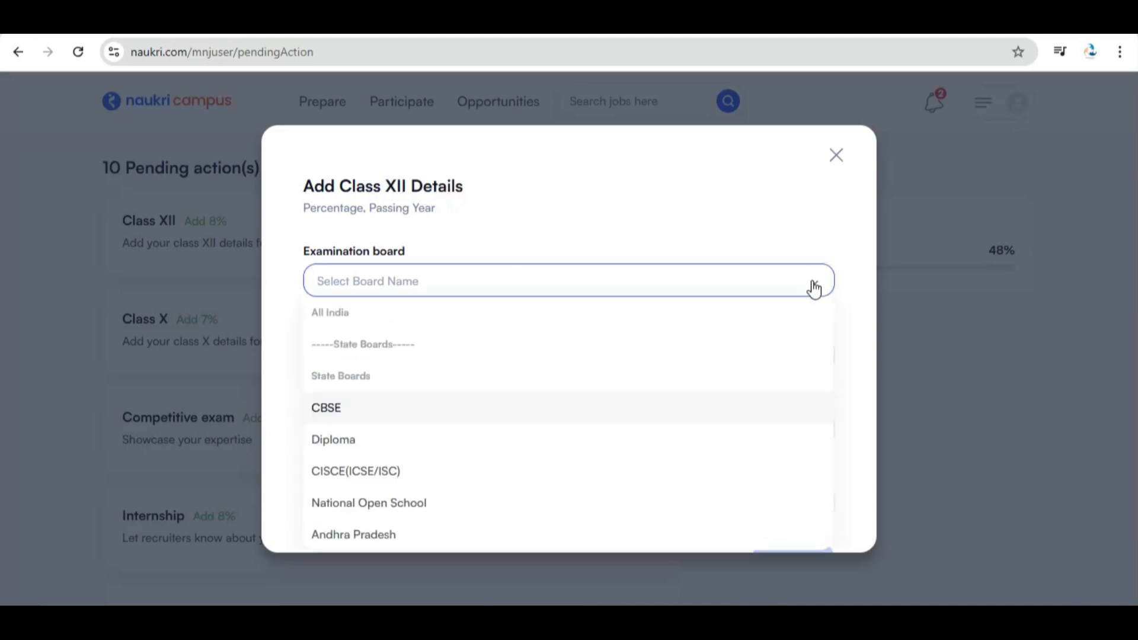
pyautogui.scroll(-3, 445, 485)
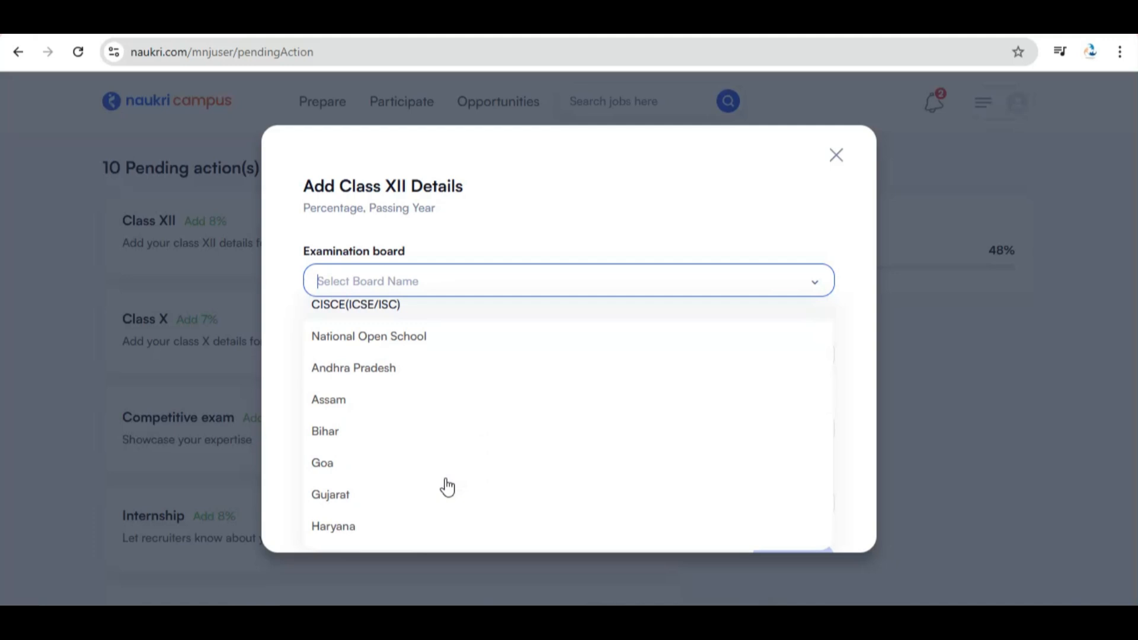
pyautogui.click(380, 368)
pyautogui.click(507, 350)
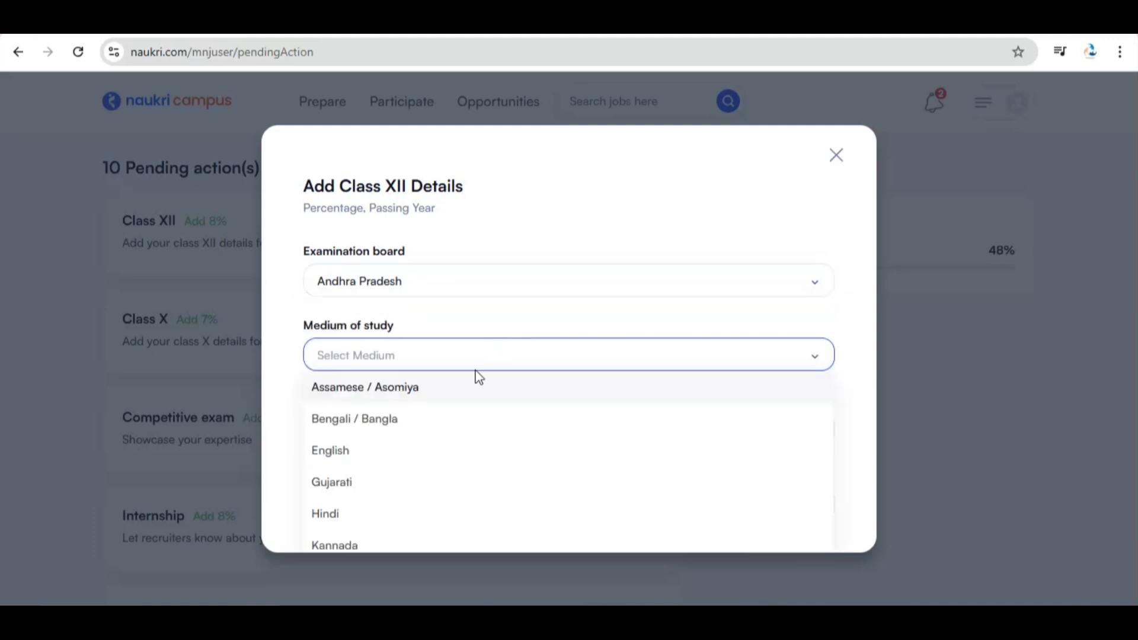
pyautogui.scroll(-3, 342, 503)
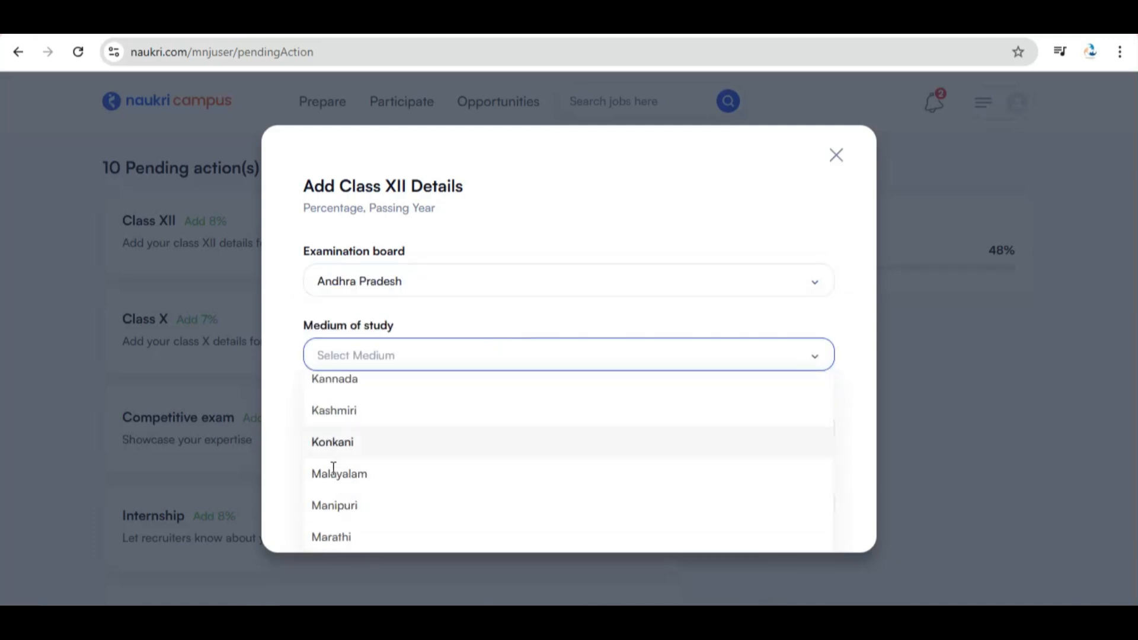
pyautogui.scroll(-3, 333, 502)
pyautogui.click(366, 373)
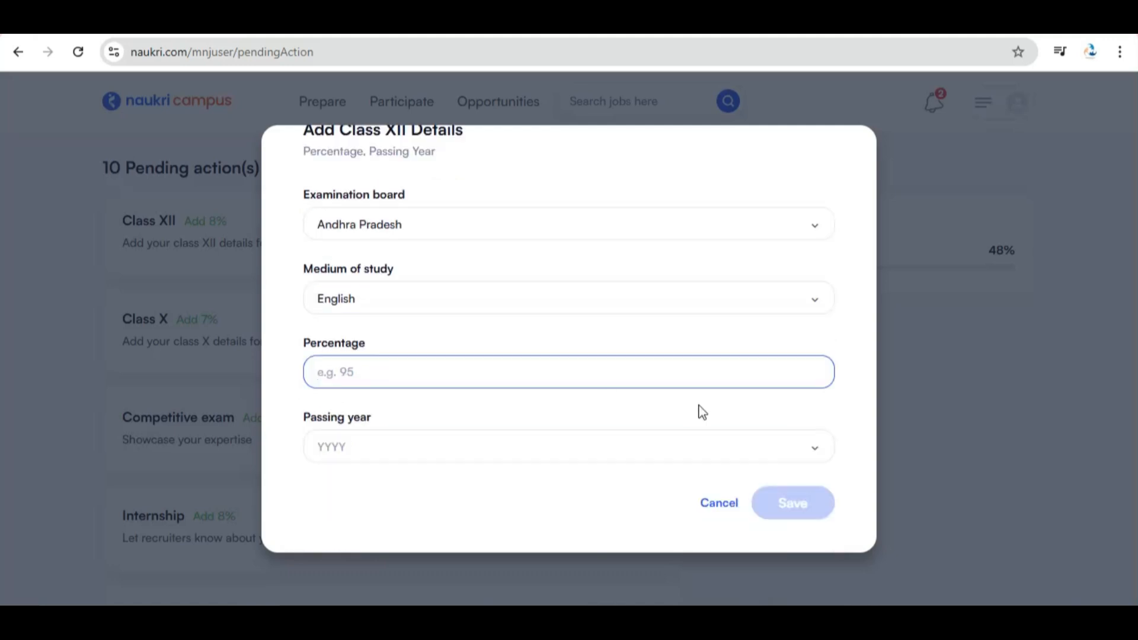
pyautogui.write('61')
pyautogui.click(464, 446)
pyautogui.write('2016')
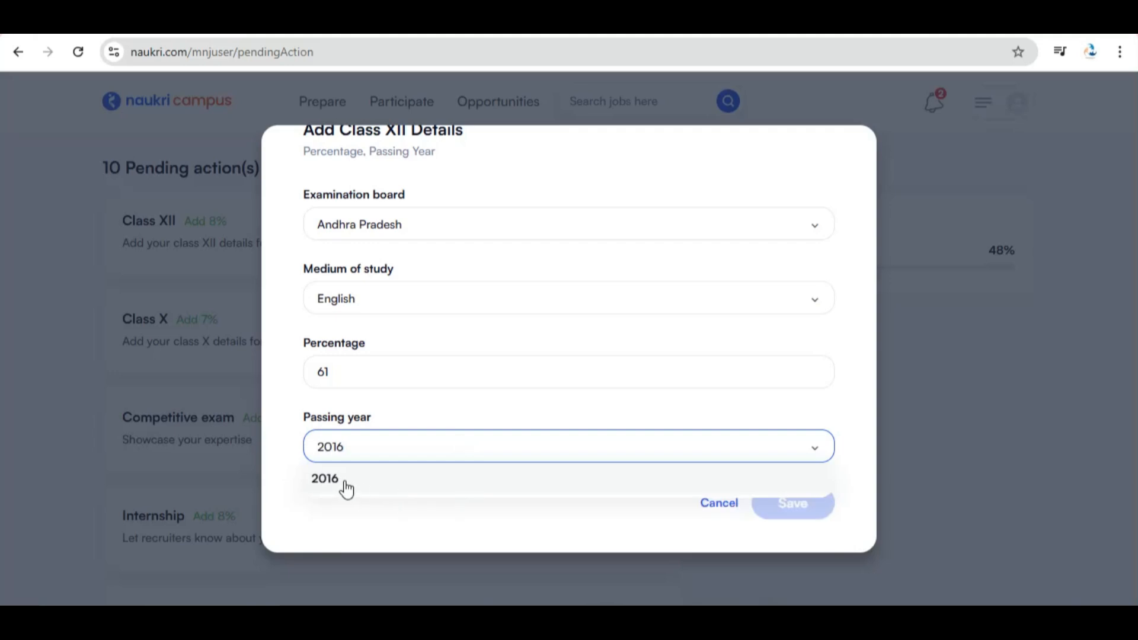
pyautogui.click(343, 483)
pyautogui.click(791, 516)
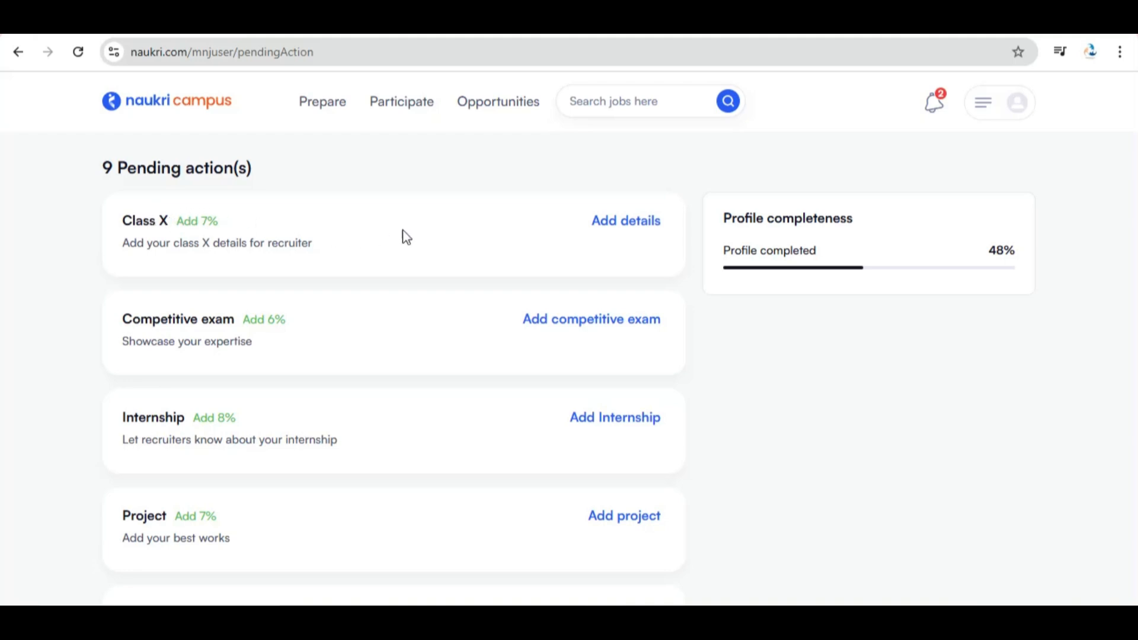
# Step: Fill in Class X details with Andhra Pradesh board, English medium and the percentage, then choose the passing year
pyautogui.click(622, 224)
pyautogui.click(321, 278)
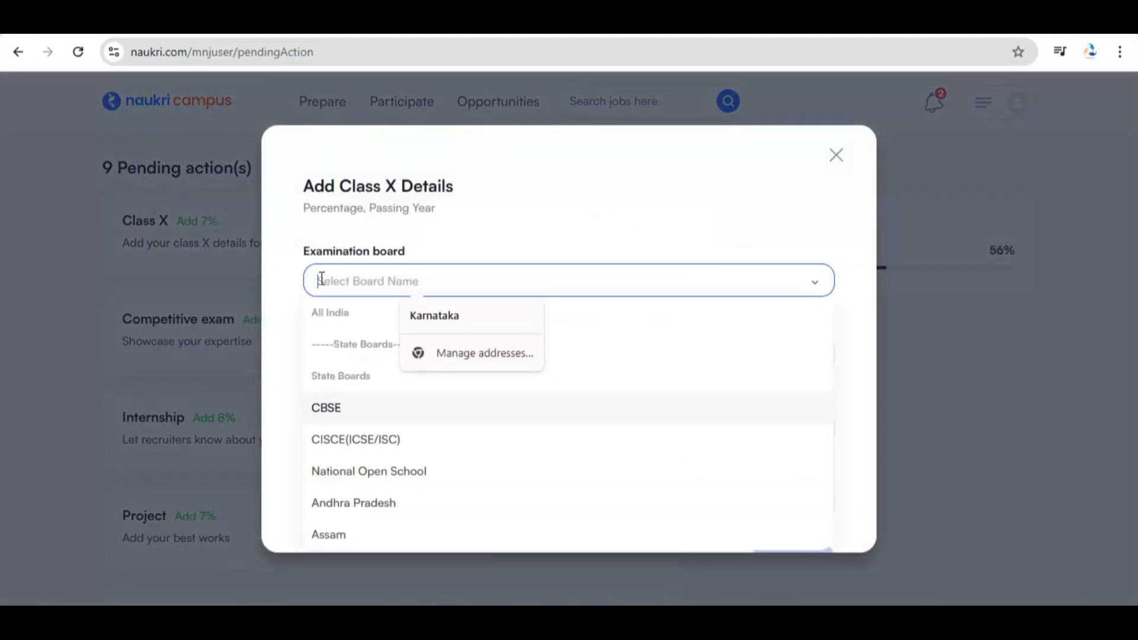
pyautogui.click(330, 503)
pyautogui.click(351, 355)
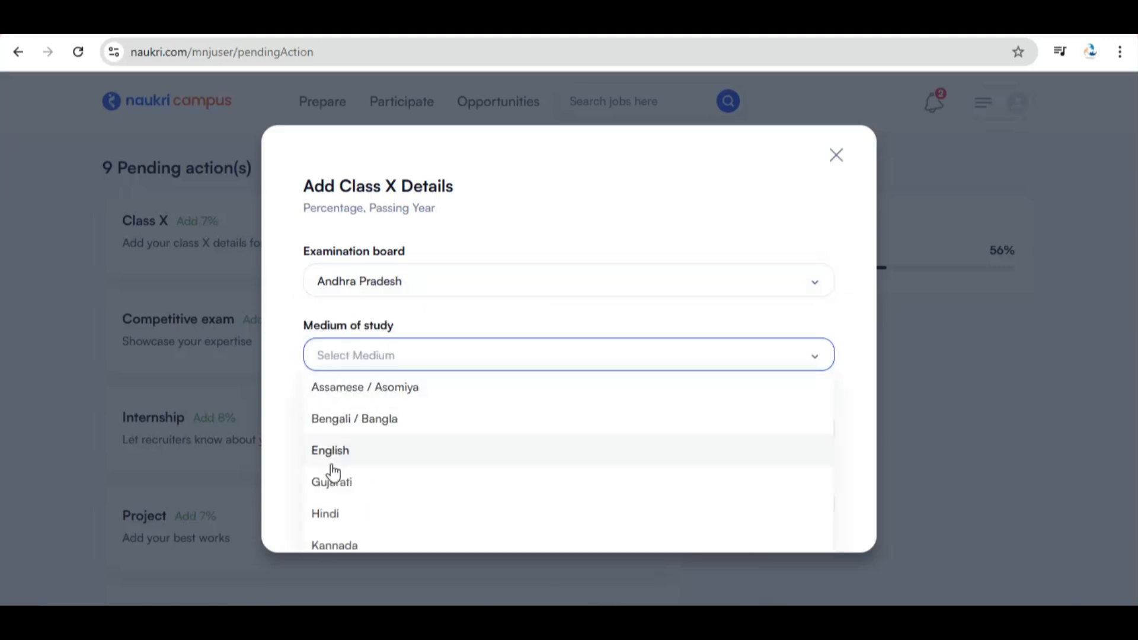
pyautogui.click(329, 452)
pyautogui.scroll(-1, 386, 385)
pyautogui.click(365, 369)
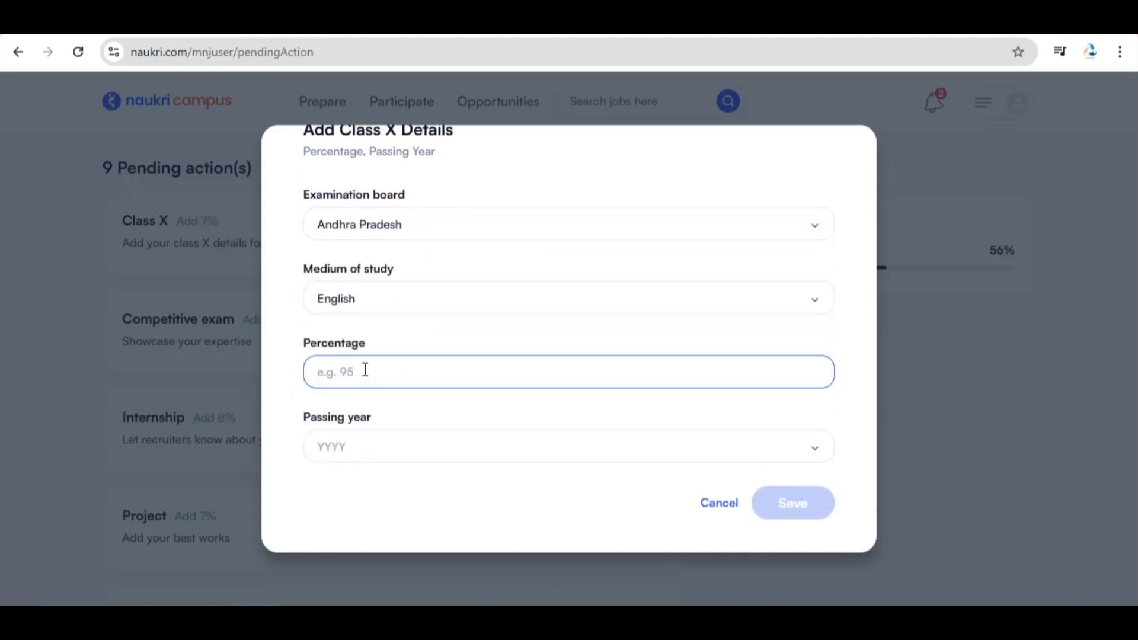
pyautogui.write('6')
pyautogui.click(326, 449)
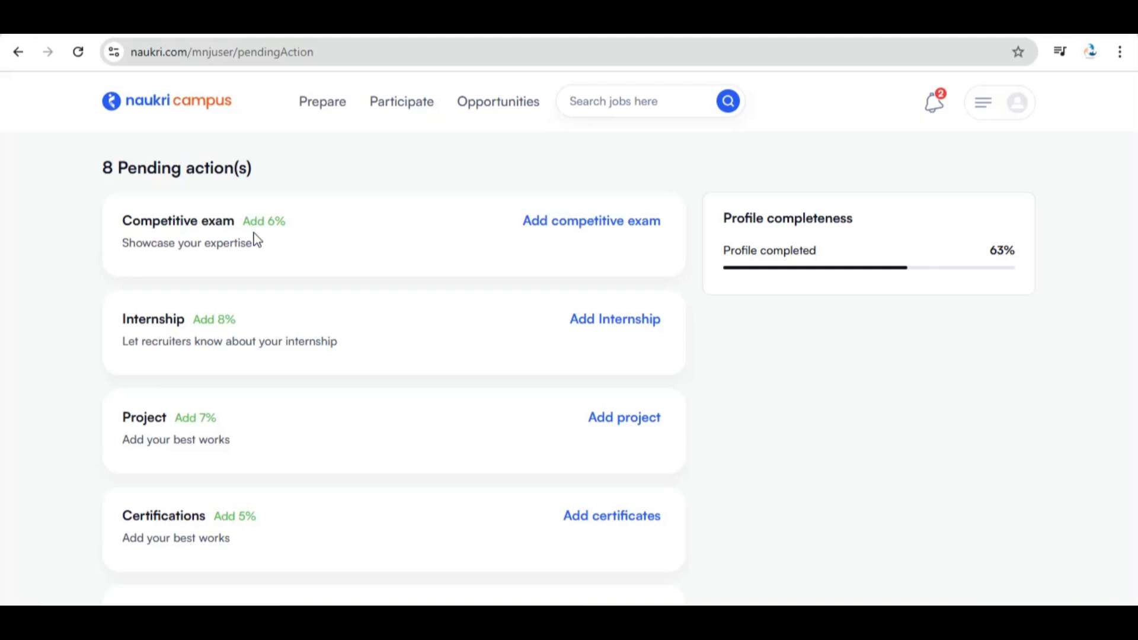
pyautogui.click(608, 228)
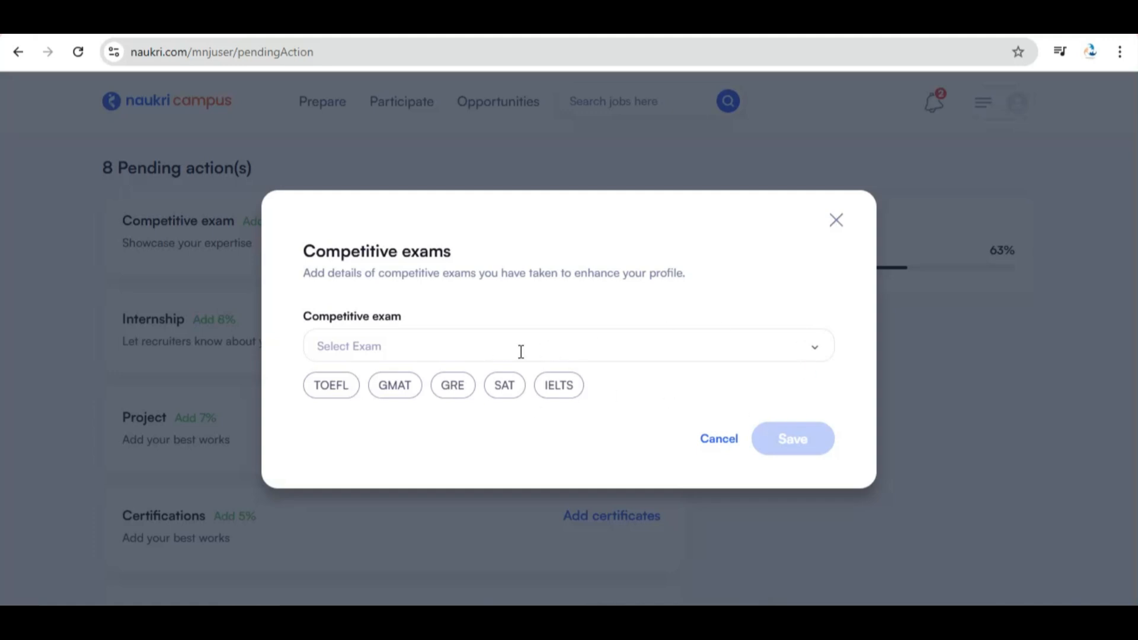
pyautogui.click(818, 355)
pyautogui.scroll(-3, 424, 419)
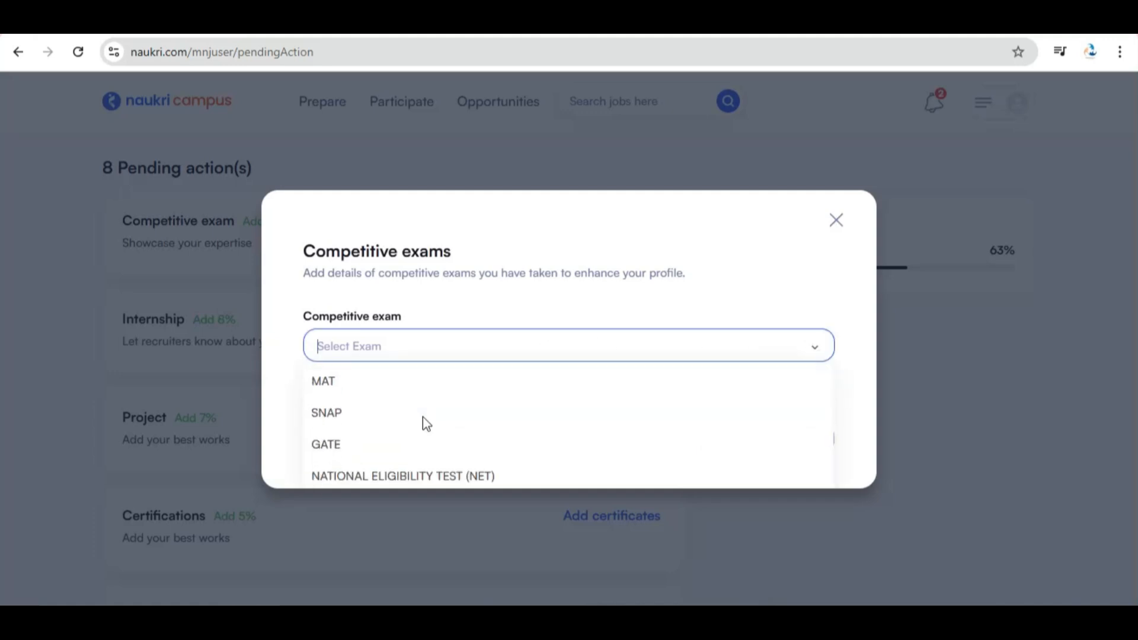
pyautogui.scroll(-2, 422, 418)
pyautogui.scroll(-2, 350, 462)
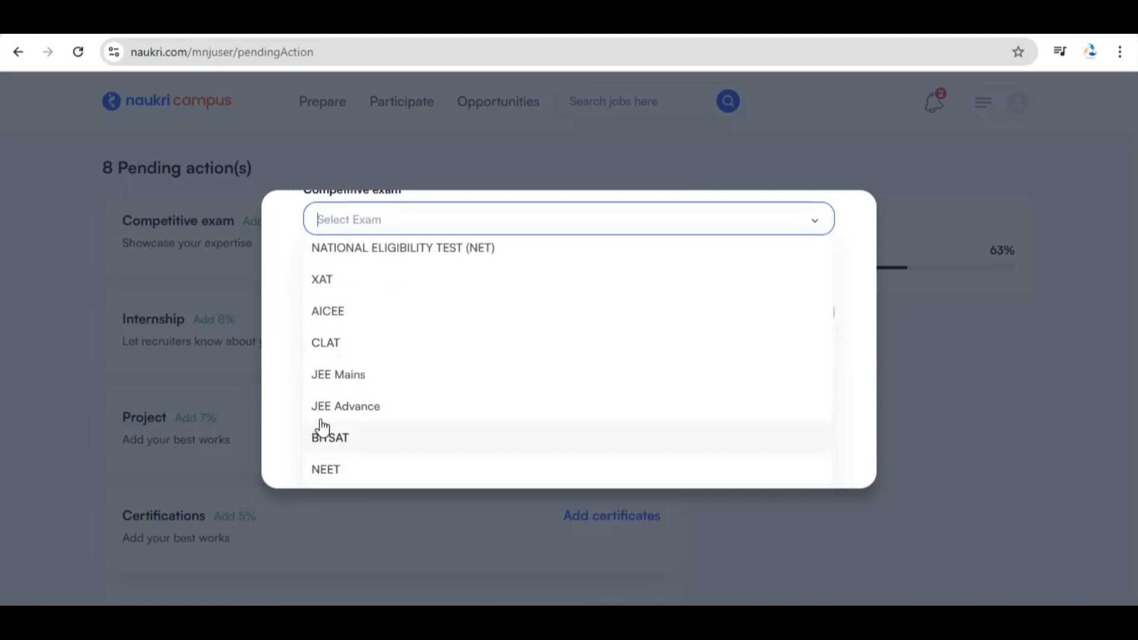
pyautogui.click(270, 356)
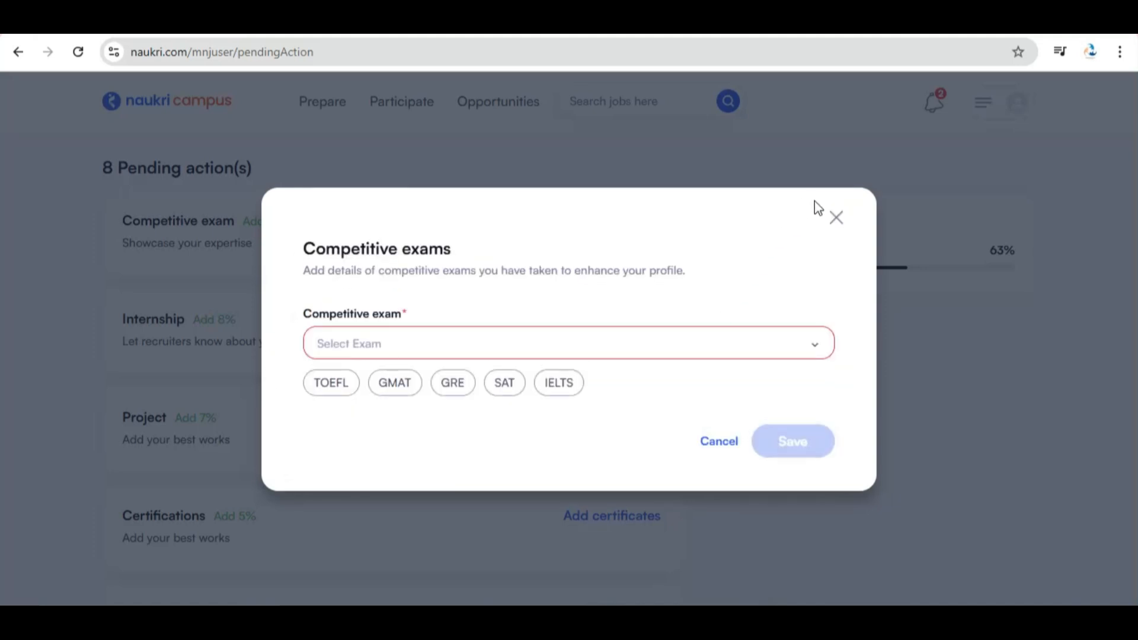
pyautogui.click(838, 221)
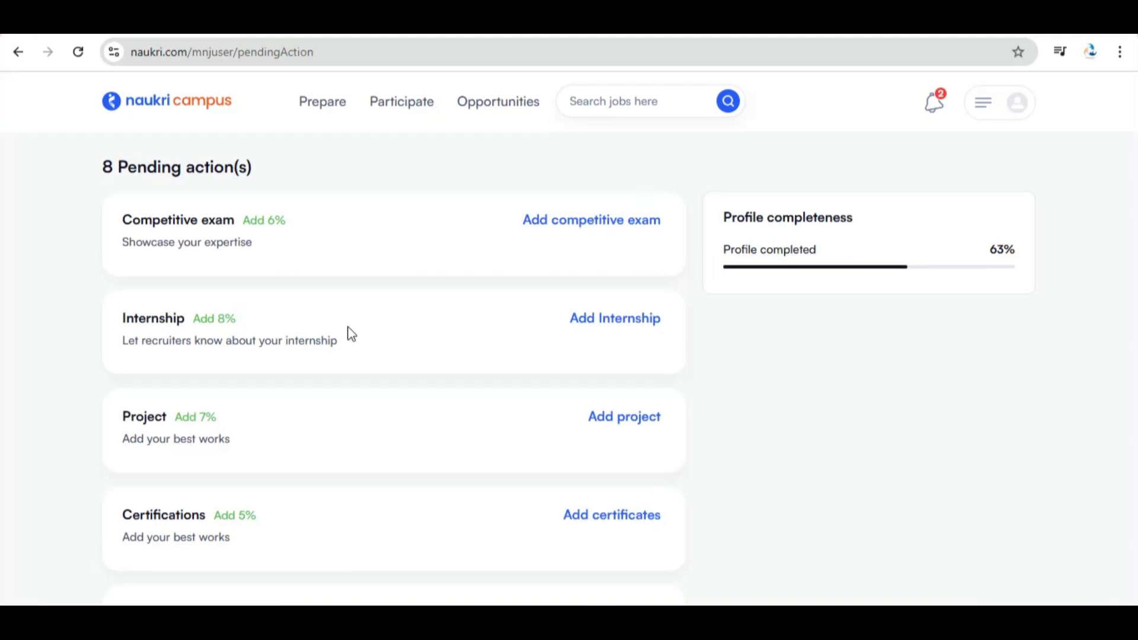
pyautogui.scroll(-1, 350, 333)
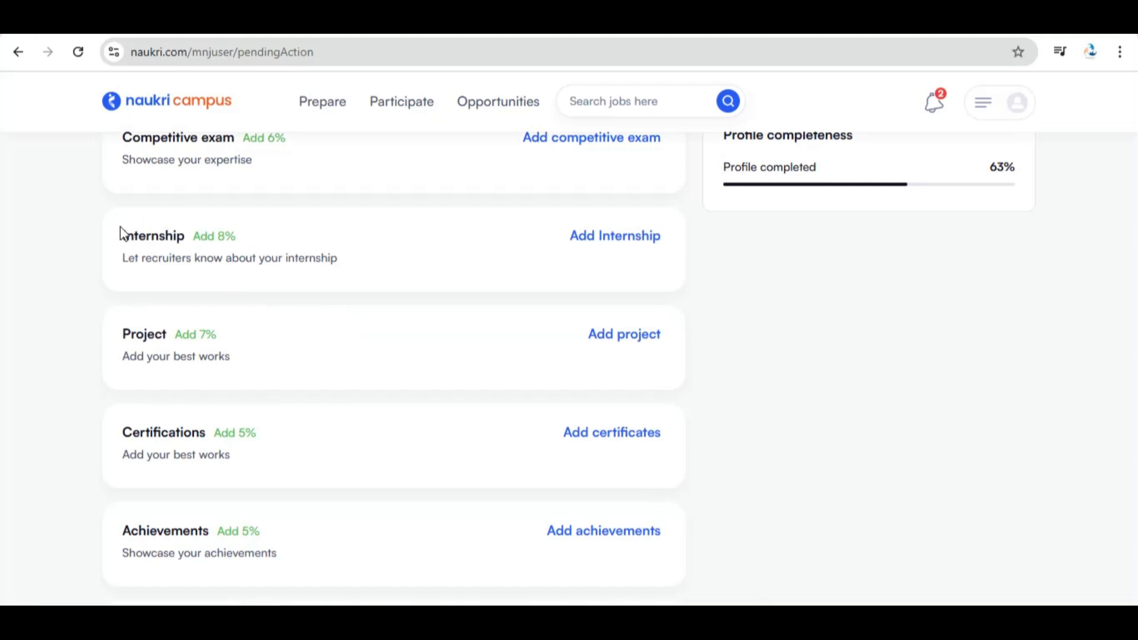
pyautogui.click(590, 238)
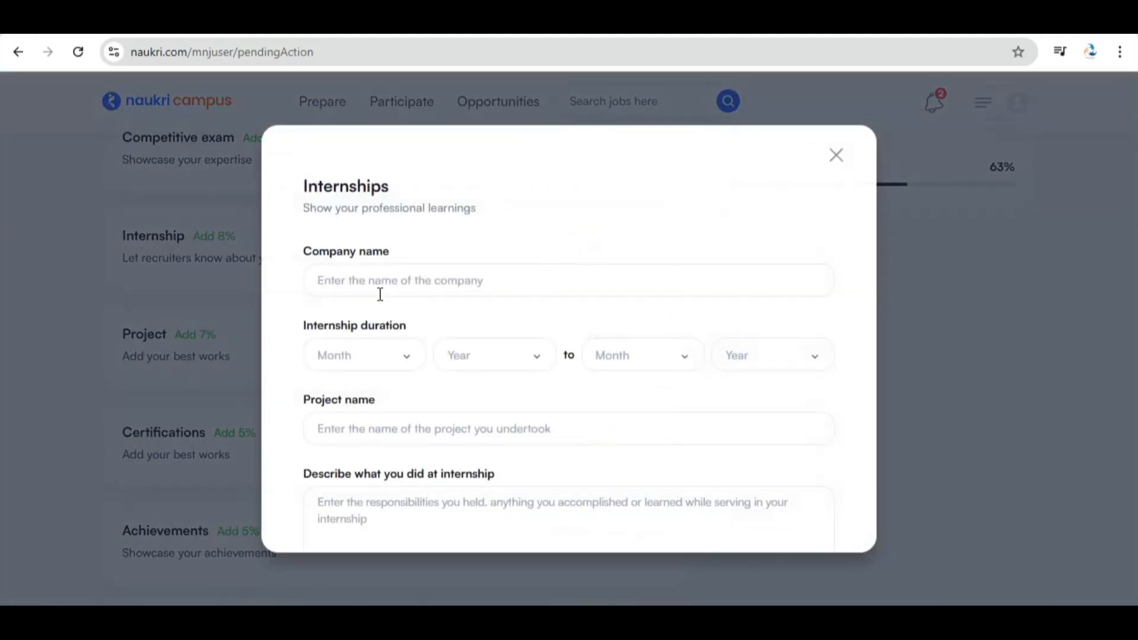
pyautogui.click(372, 281)
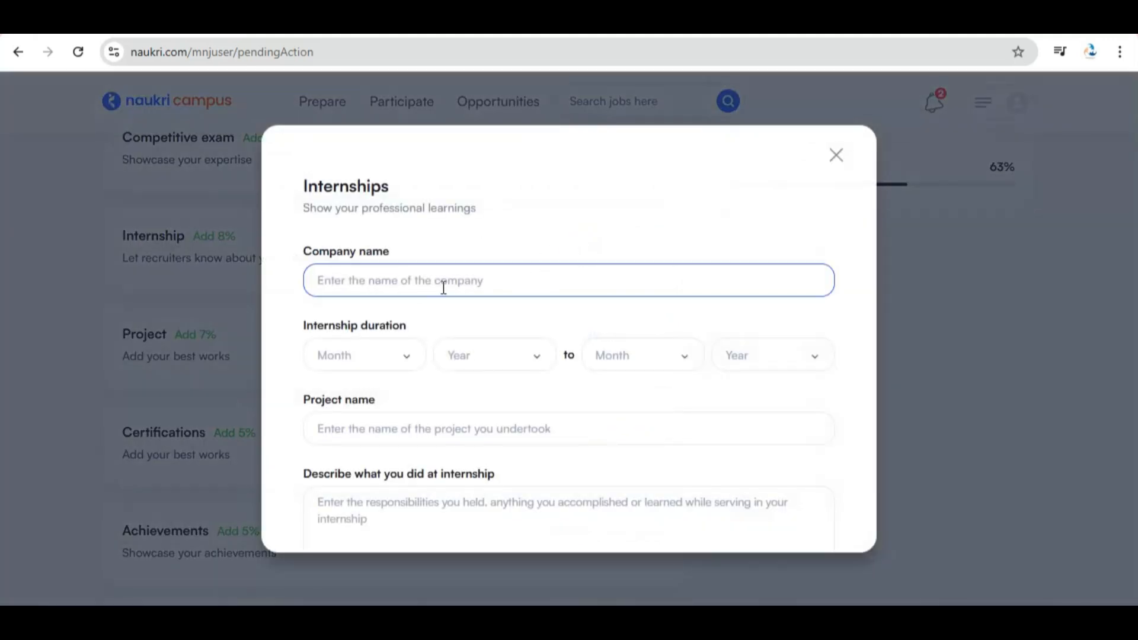
pyautogui.click(383, 356)
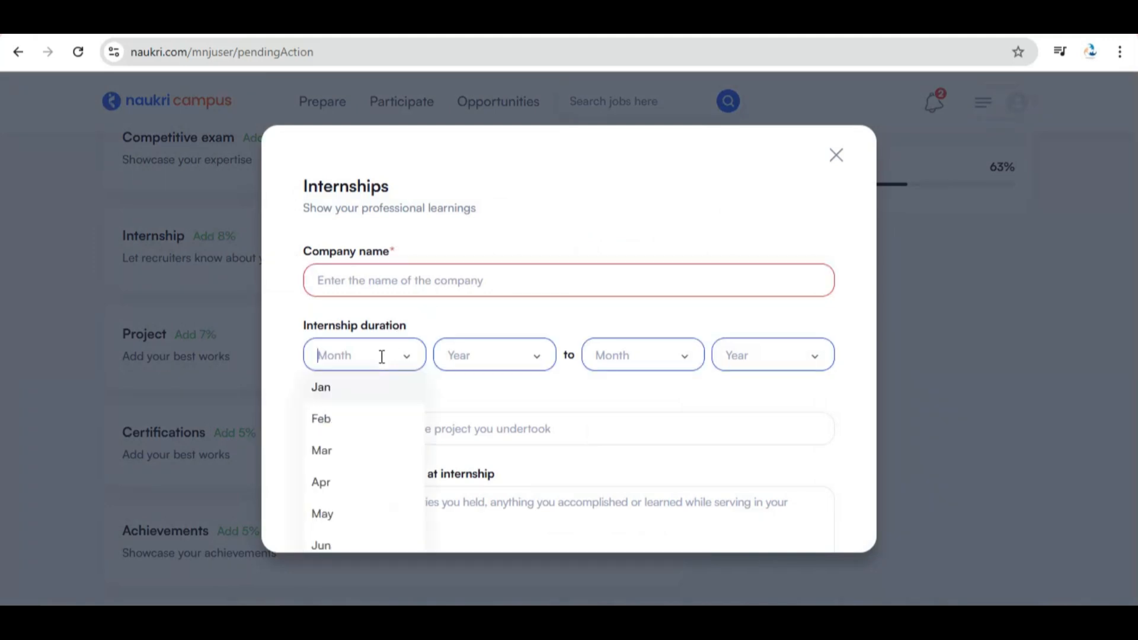
pyautogui.click(494, 356)
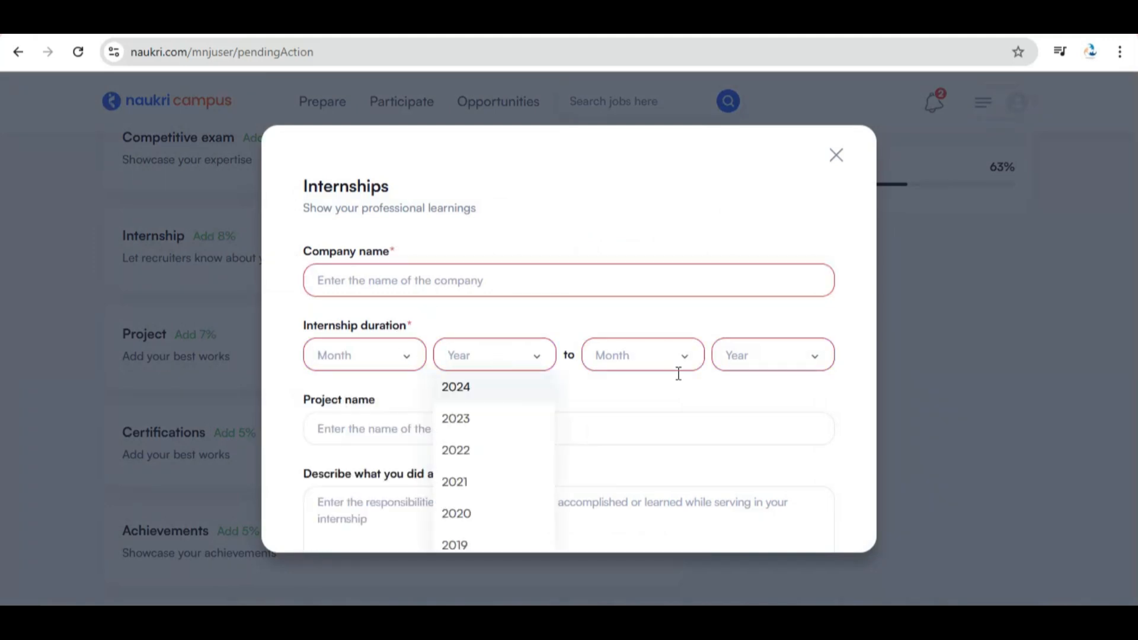
pyautogui.click(339, 439)
pyautogui.scroll(-5, 524, 386)
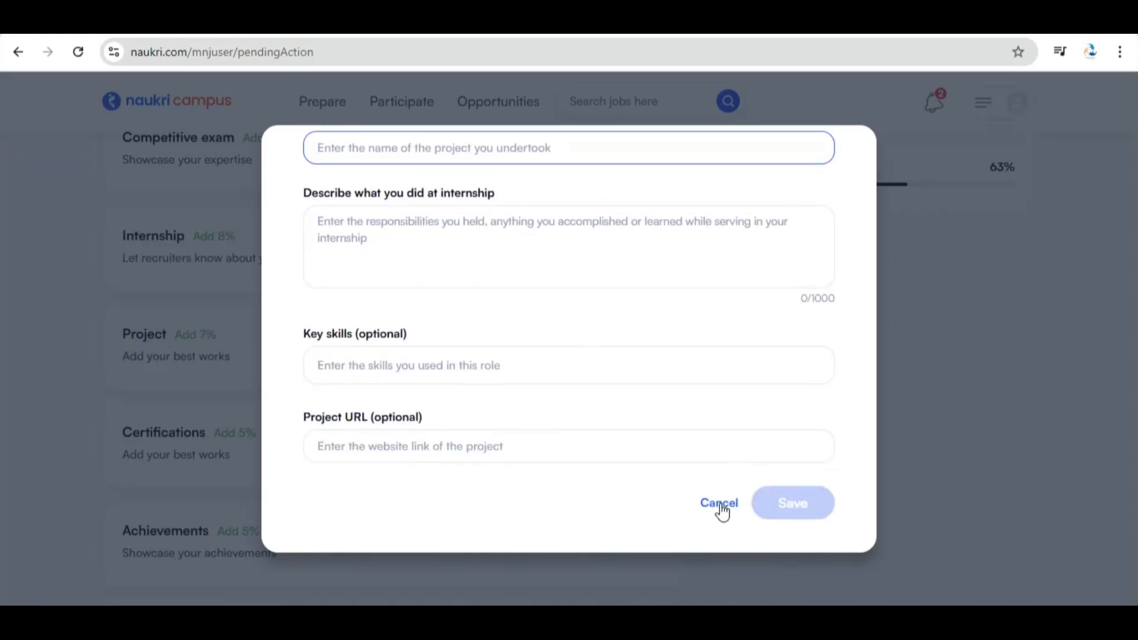
pyautogui.click(720, 506)
pyautogui.scroll(-2, 313, 314)
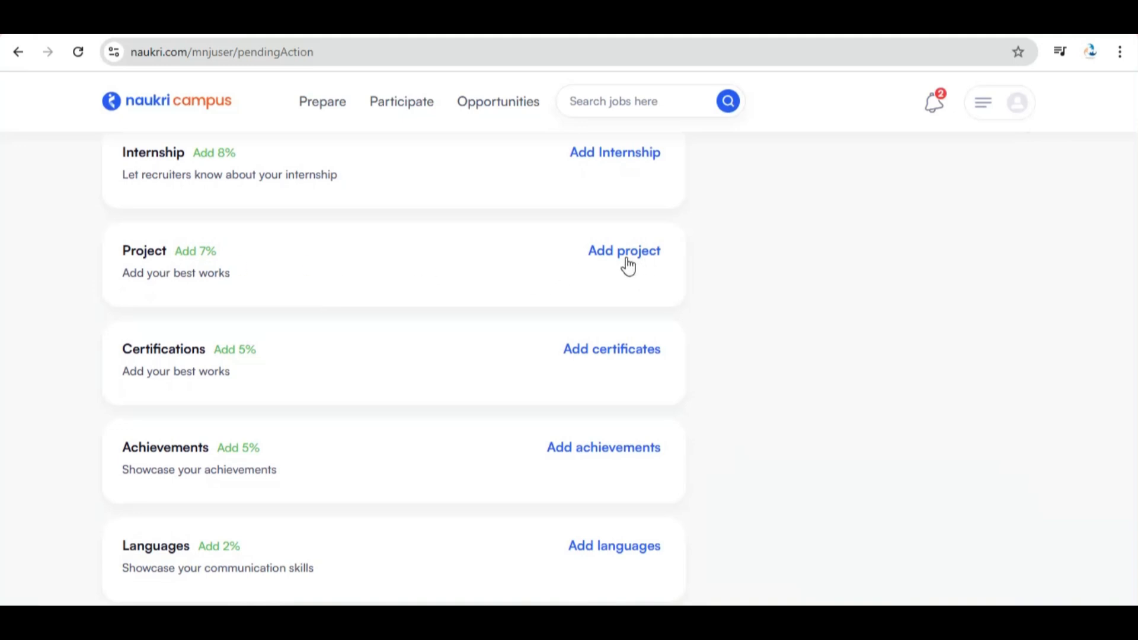
pyautogui.click(626, 254)
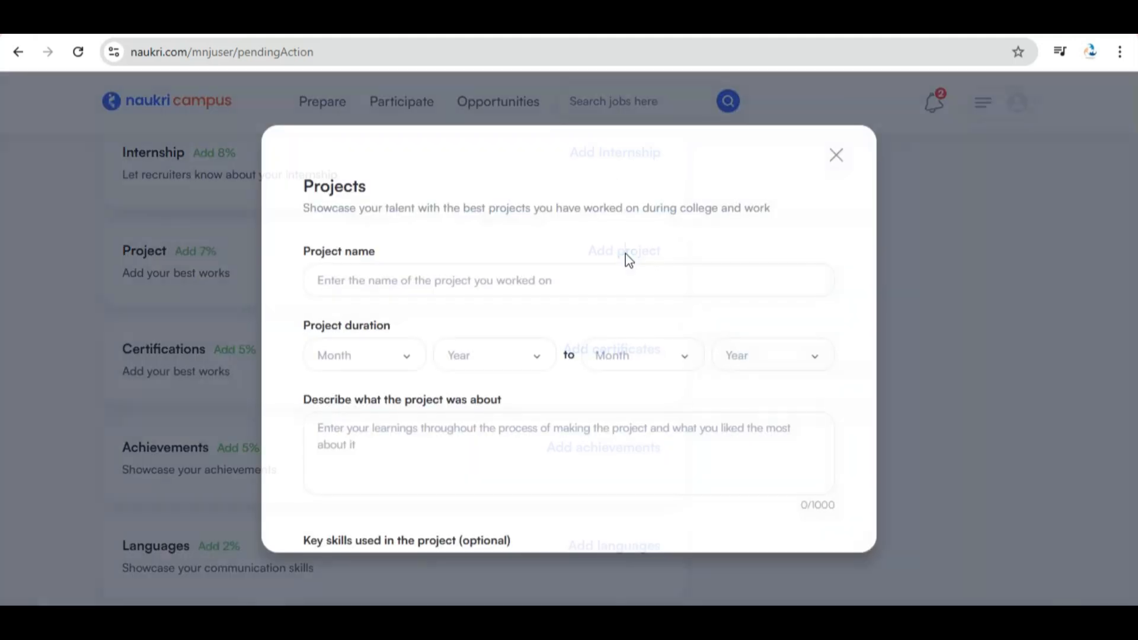
pyautogui.scroll(-3, 485, 411)
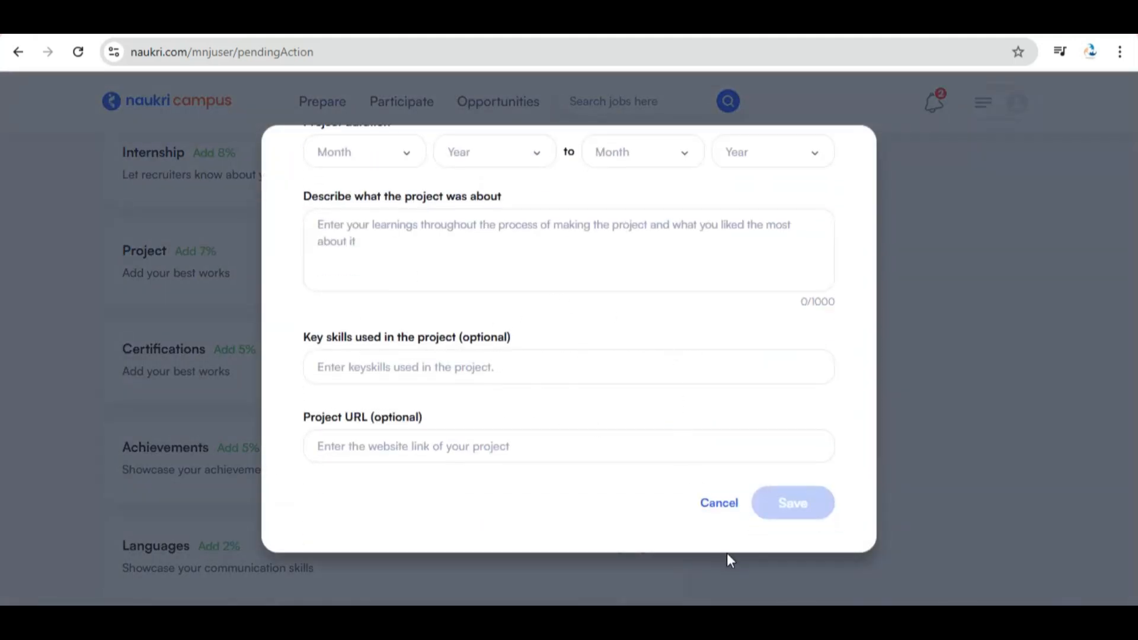
pyautogui.click(335, 445)
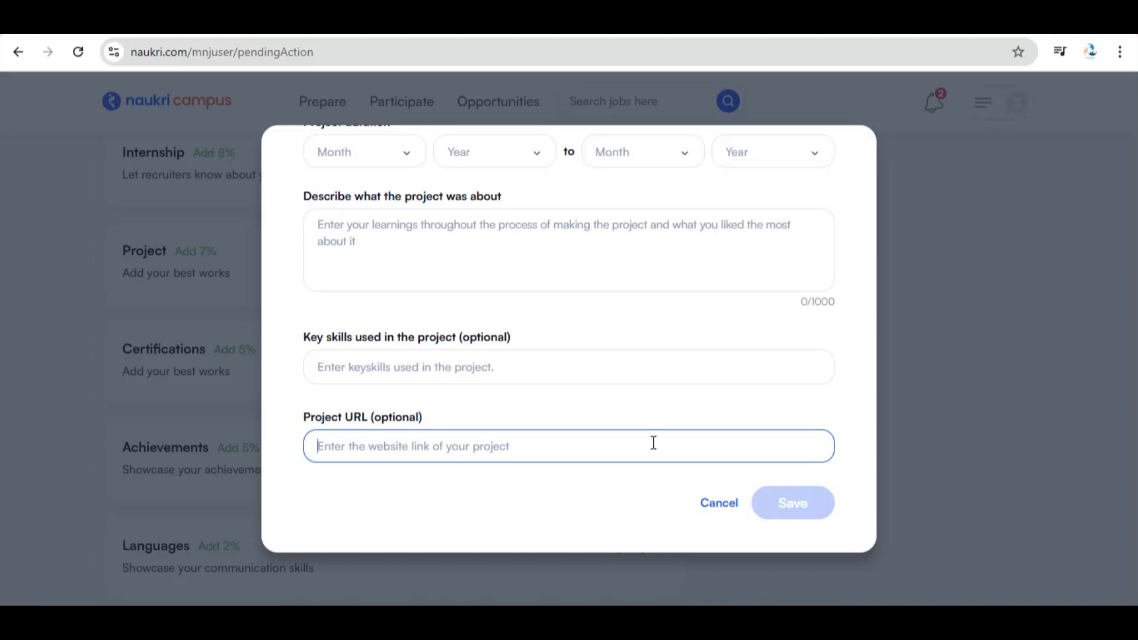
pyautogui.click(707, 504)
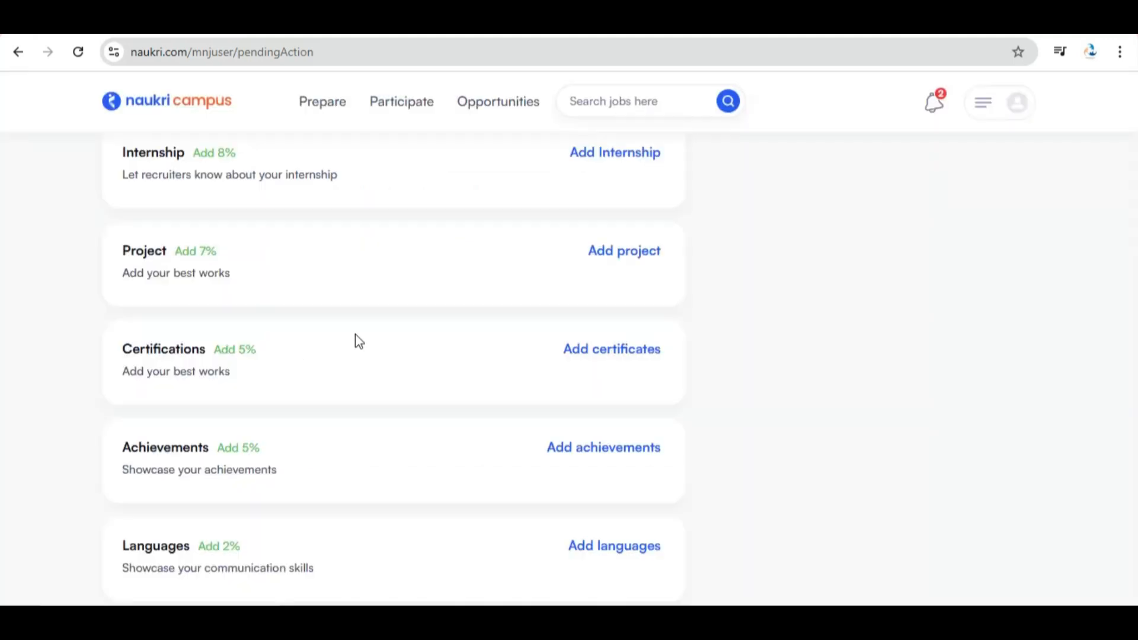
pyautogui.scroll(-1, 332, 323)
pyautogui.click(620, 266)
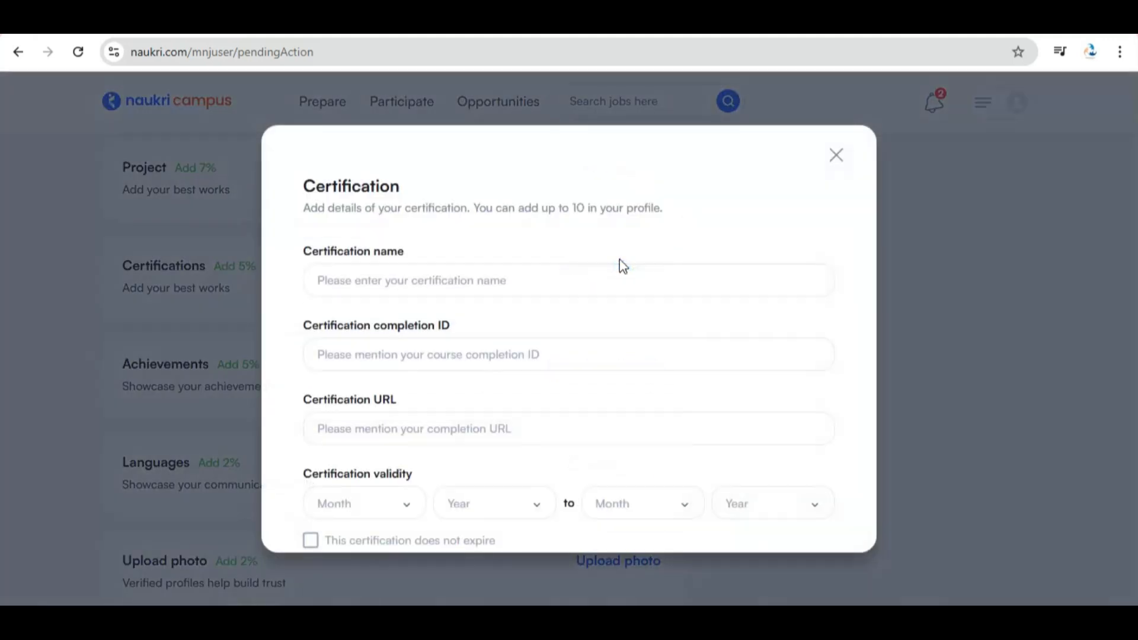
pyautogui.click(371, 290)
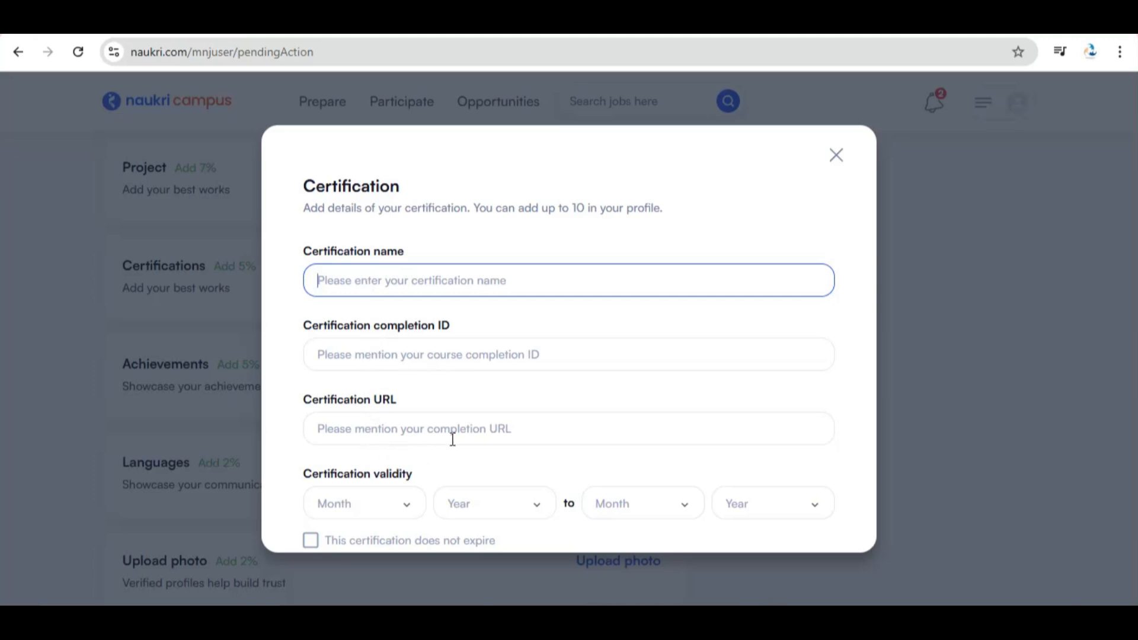
pyautogui.scroll(-2, 454, 438)
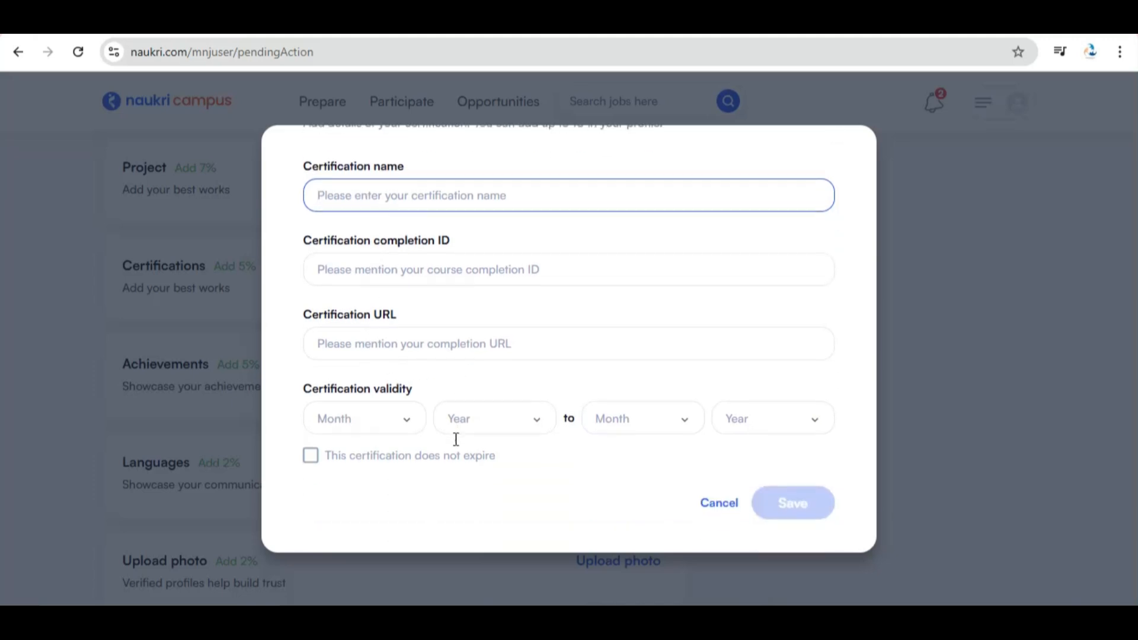
pyautogui.click(355, 347)
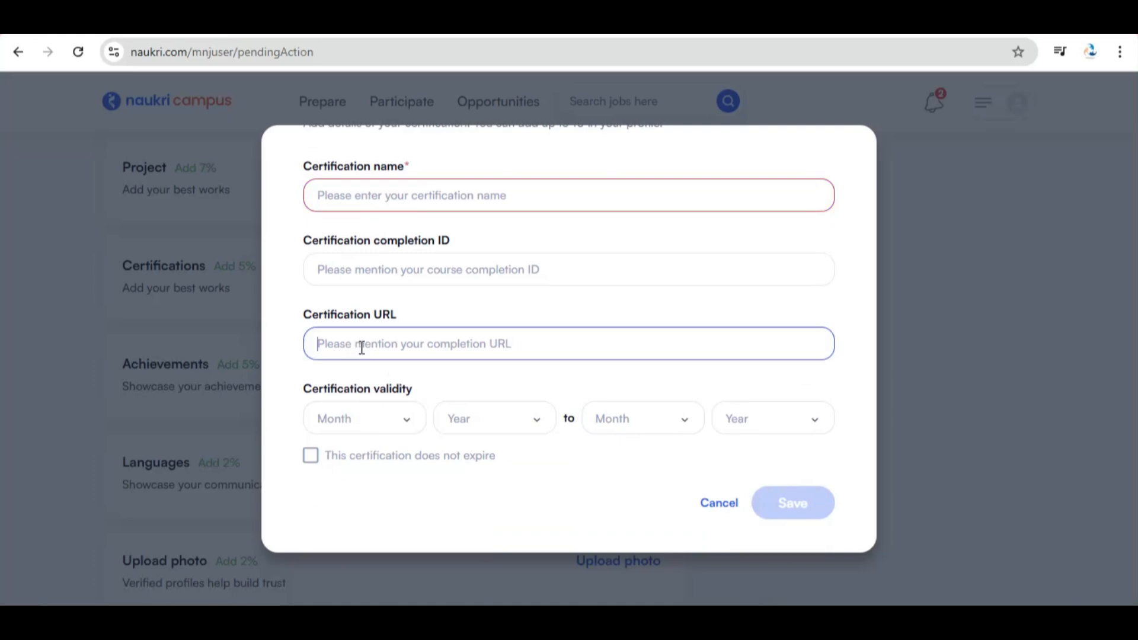
# Step: Discard the unsaved certification form and scroll down the profile
pyautogui.click(728, 504)
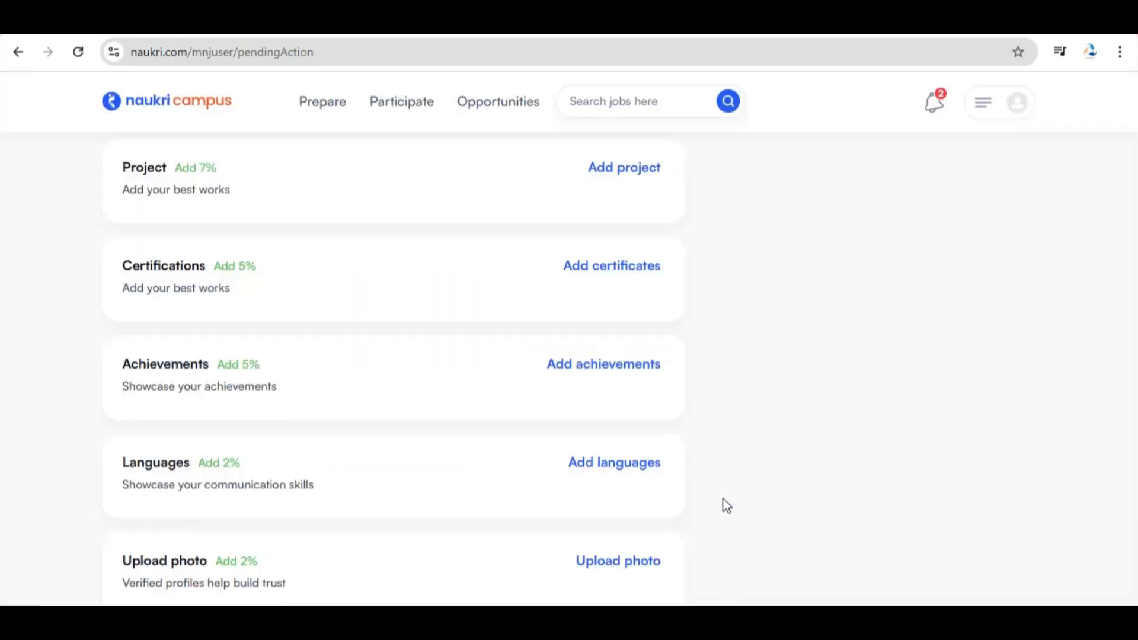
pyautogui.scroll(-2, 173, 303)
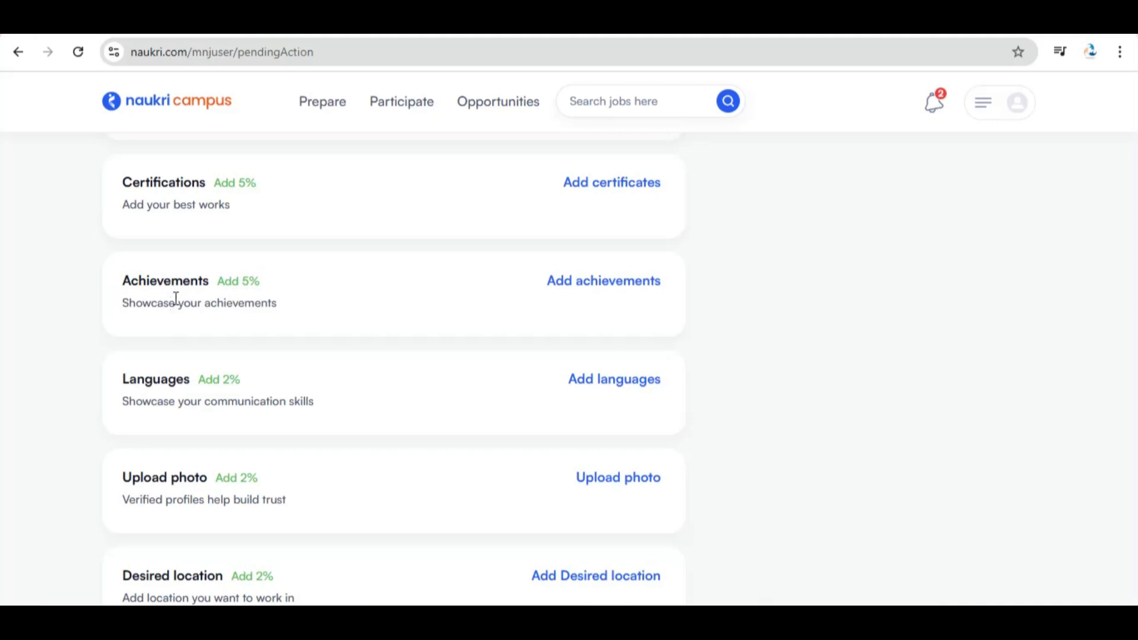
pyautogui.scroll(-2, 482, 312)
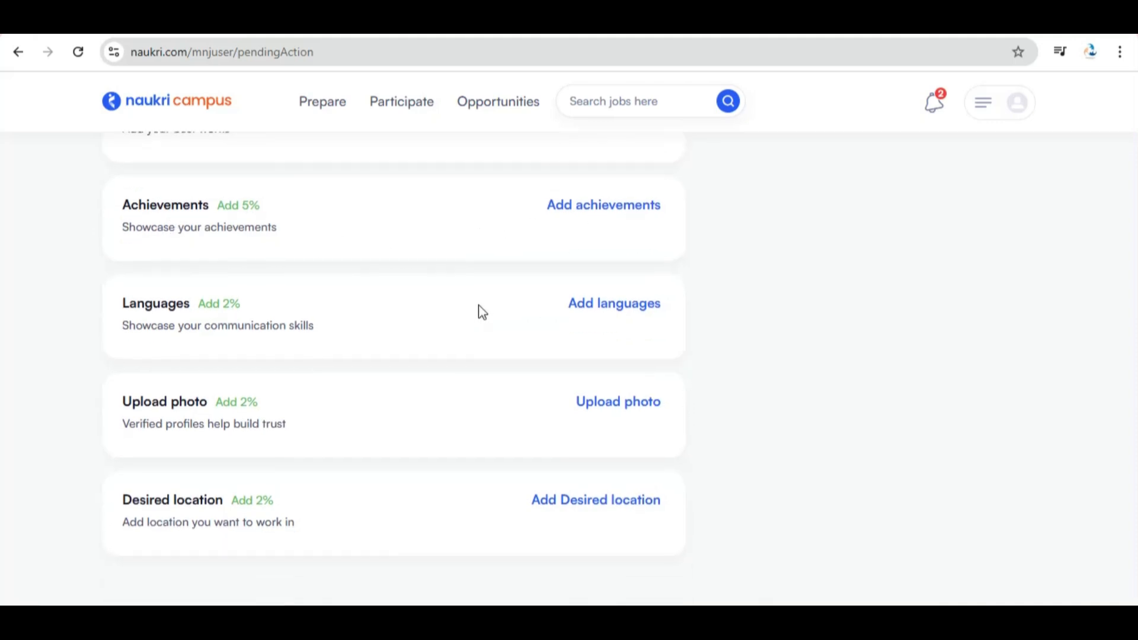
pyautogui.scroll(-2, 482, 312)
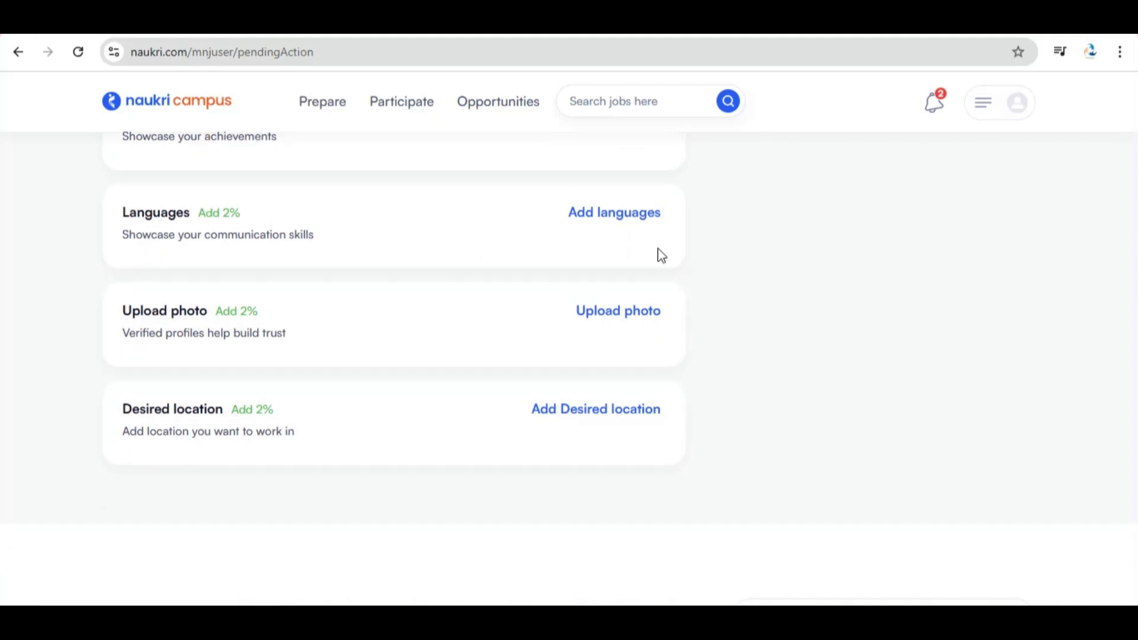
# Step: Add English as a known language with Read/Write proficiency and save it
pyautogui.click(617, 214)
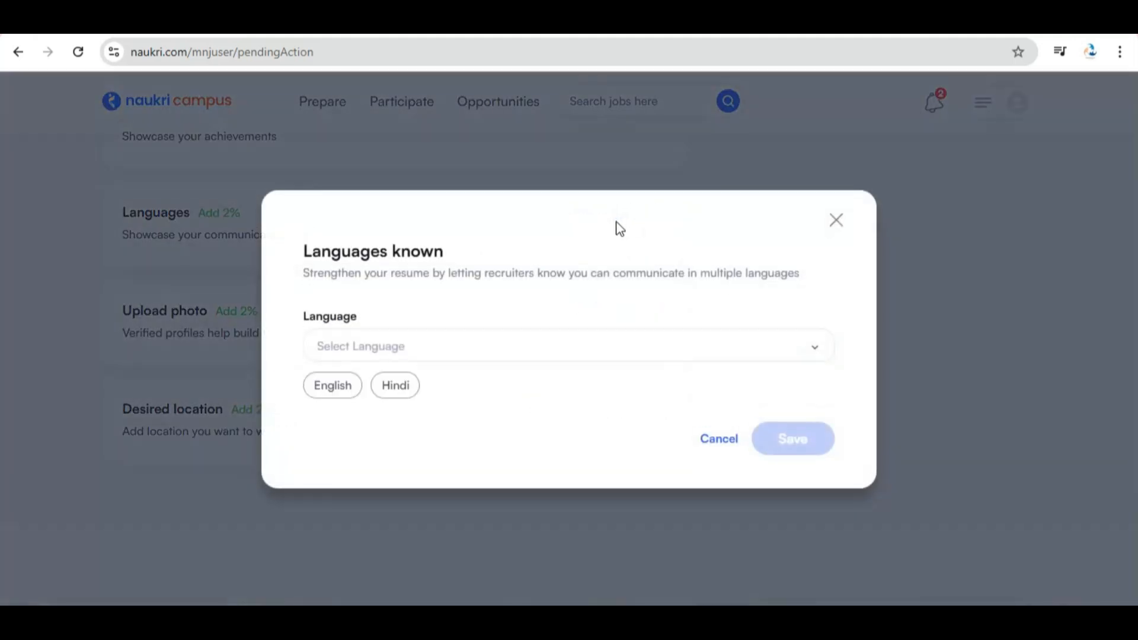
pyautogui.click(339, 395)
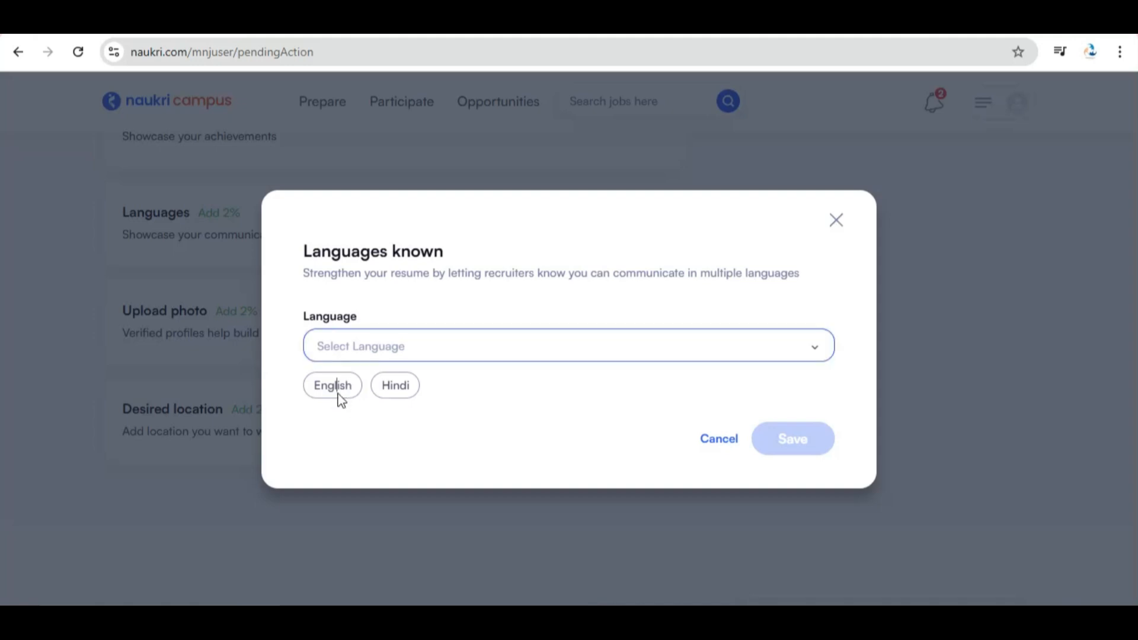
pyautogui.click(341, 396)
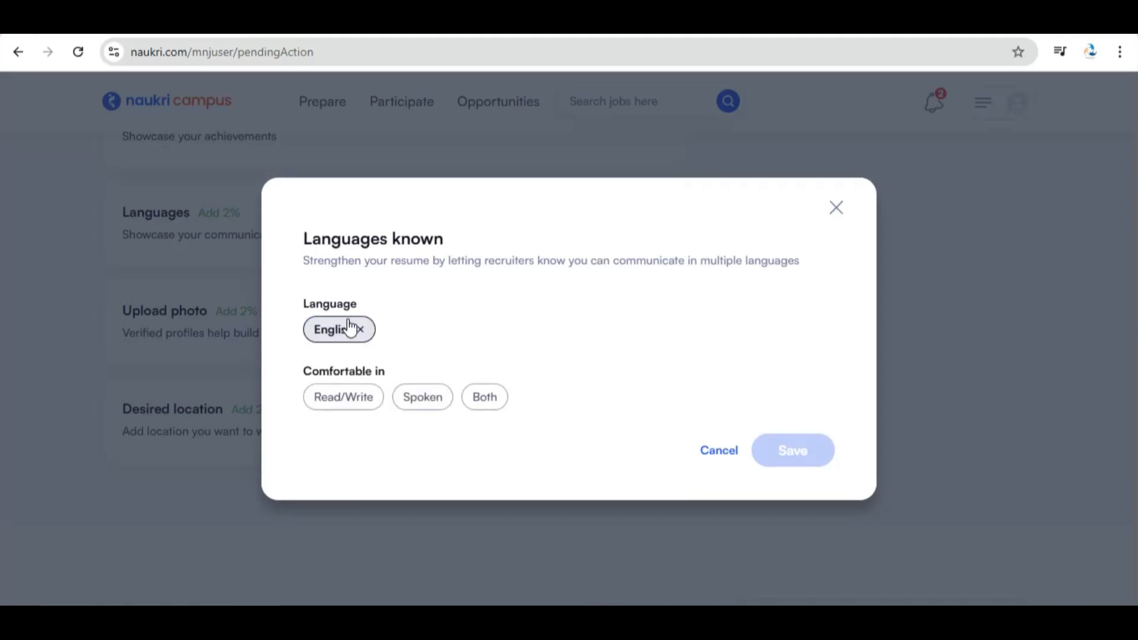
pyautogui.click(346, 400)
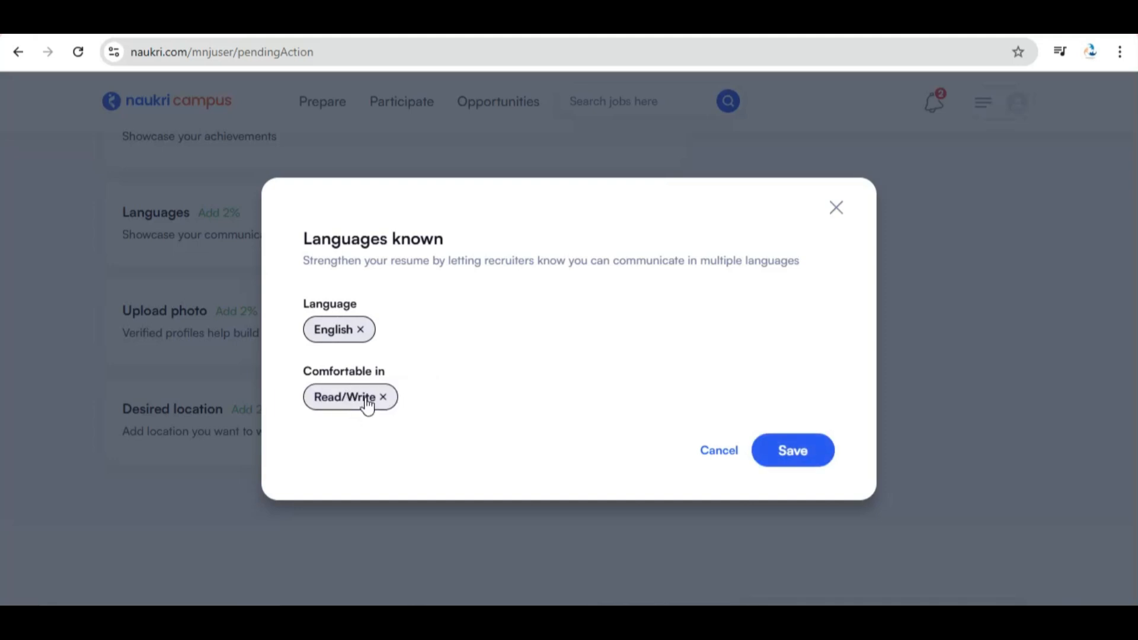
pyautogui.click(824, 460)
pyautogui.scroll(2, 364, 328)
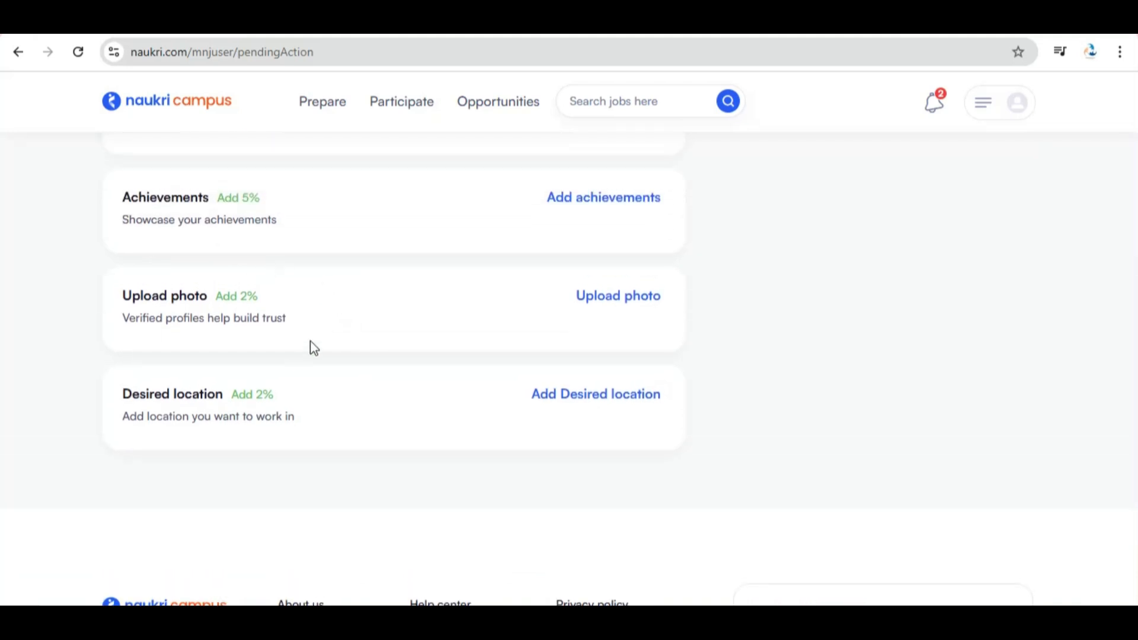
pyautogui.scroll(2, 343, 339)
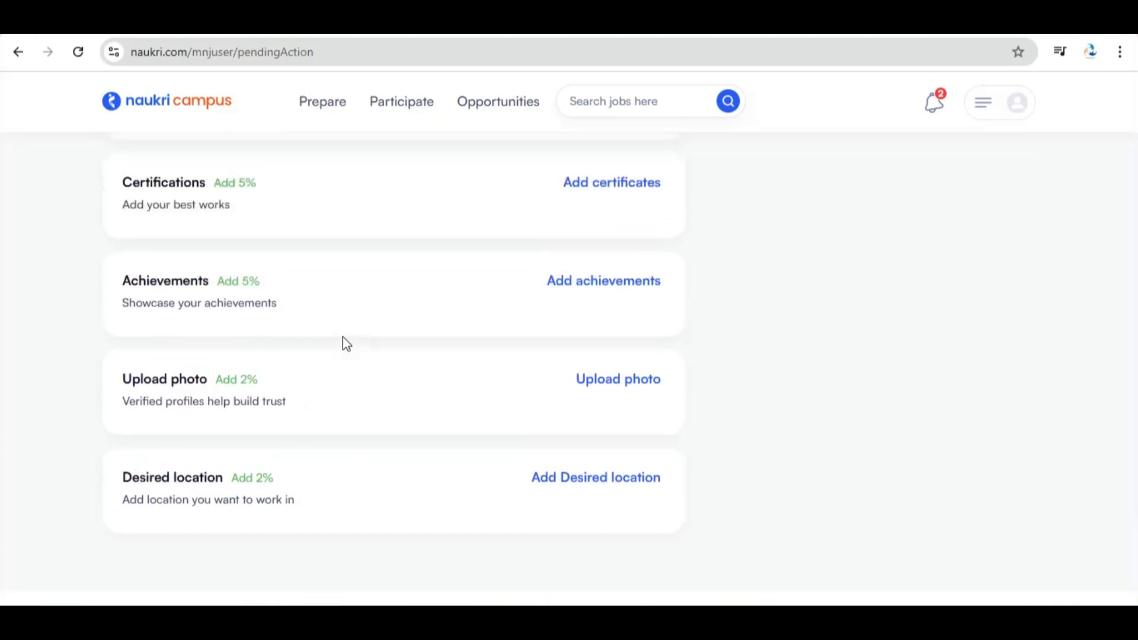
pyautogui.click(605, 392)
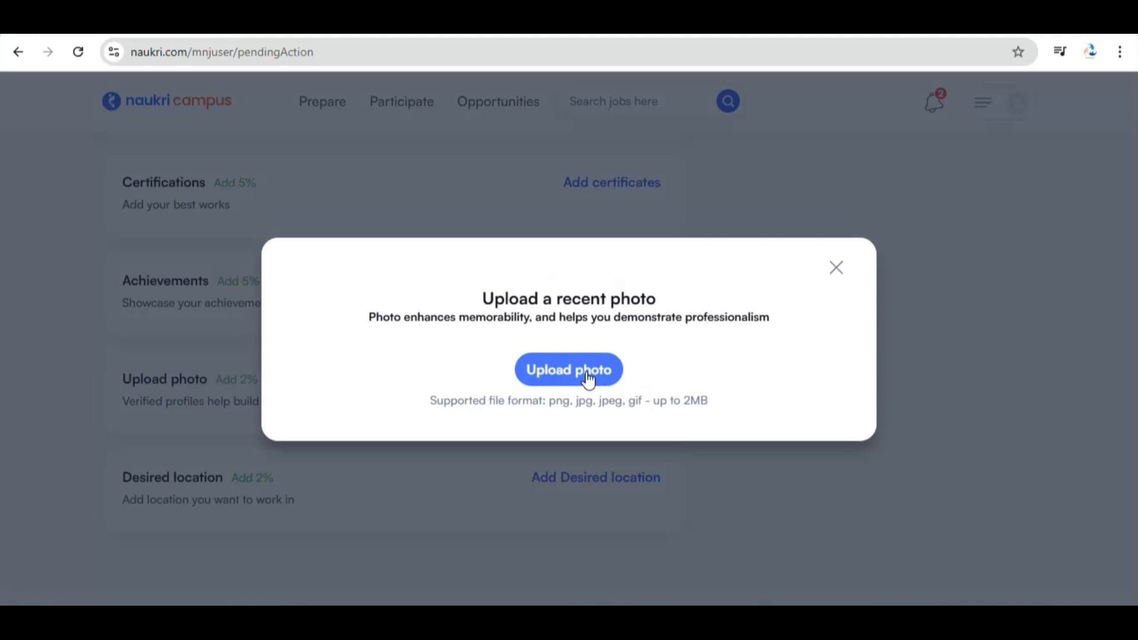
pyautogui.click(837, 270)
pyautogui.scroll(-2, 428, 445)
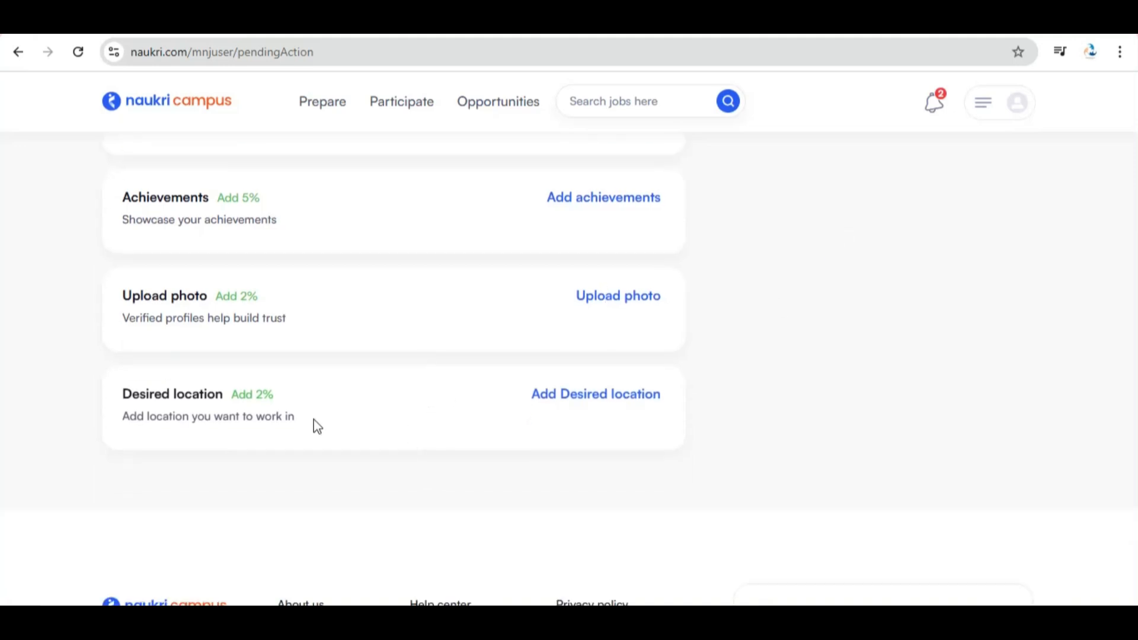
# Step: Save career preferences: 15 days or less availability, locations Hyderabad, Bangalore/Bengaluru and Chennai
pyautogui.click(598, 395)
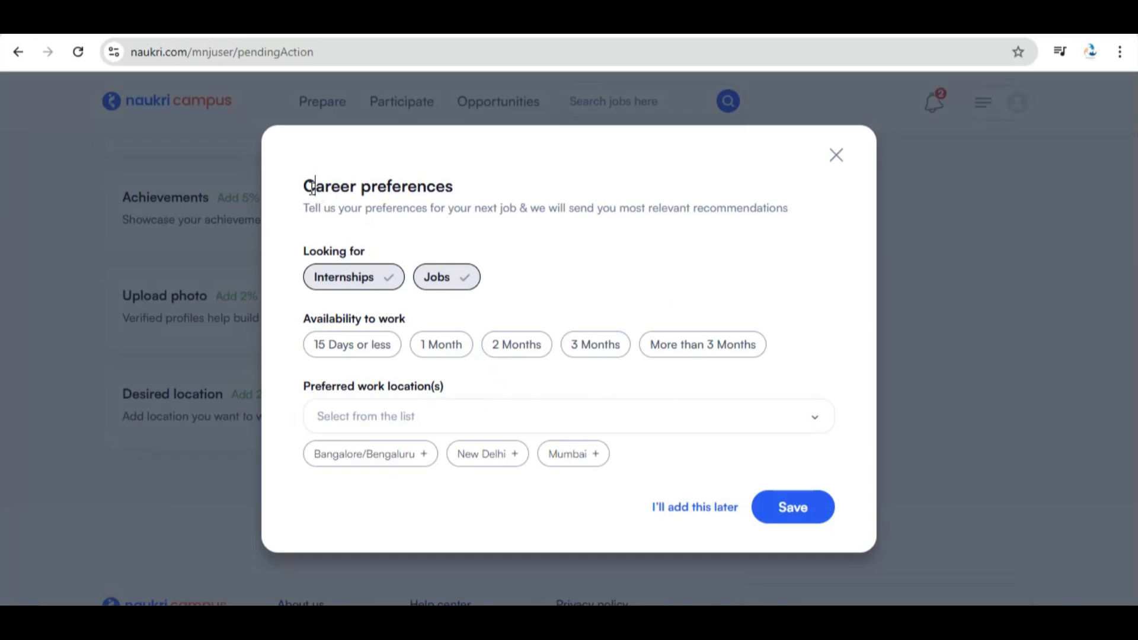
pyautogui.moveTo(313, 188); pyautogui.dragTo(470, 188)
pyautogui.click(471, 188)
pyautogui.click(353, 351)
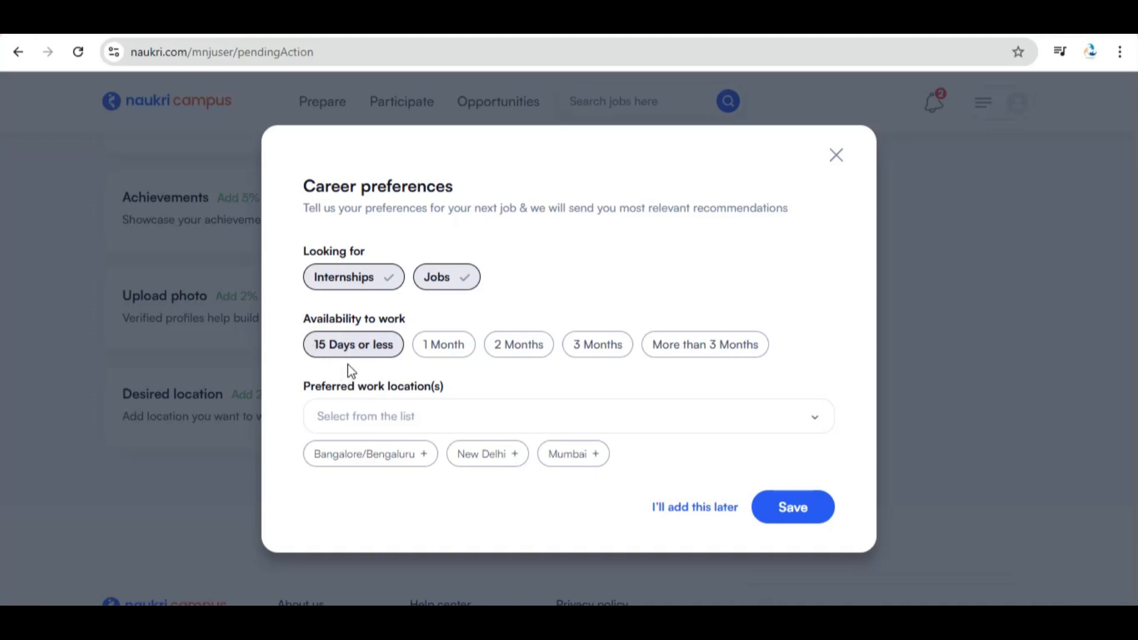
pyautogui.click(375, 410)
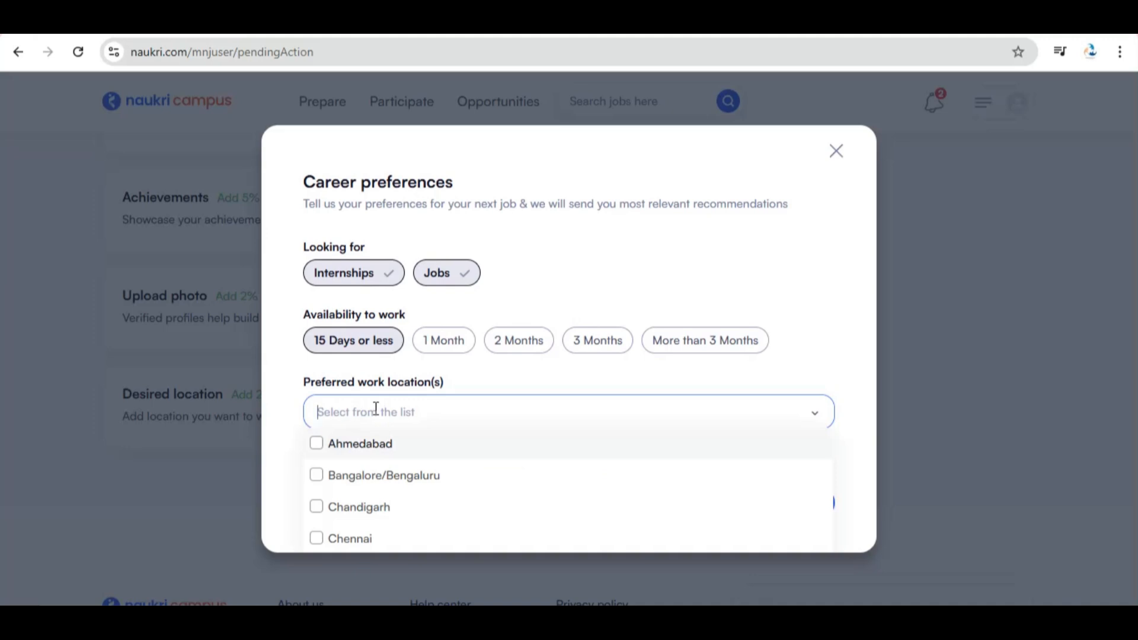
pyautogui.write('Hyde')
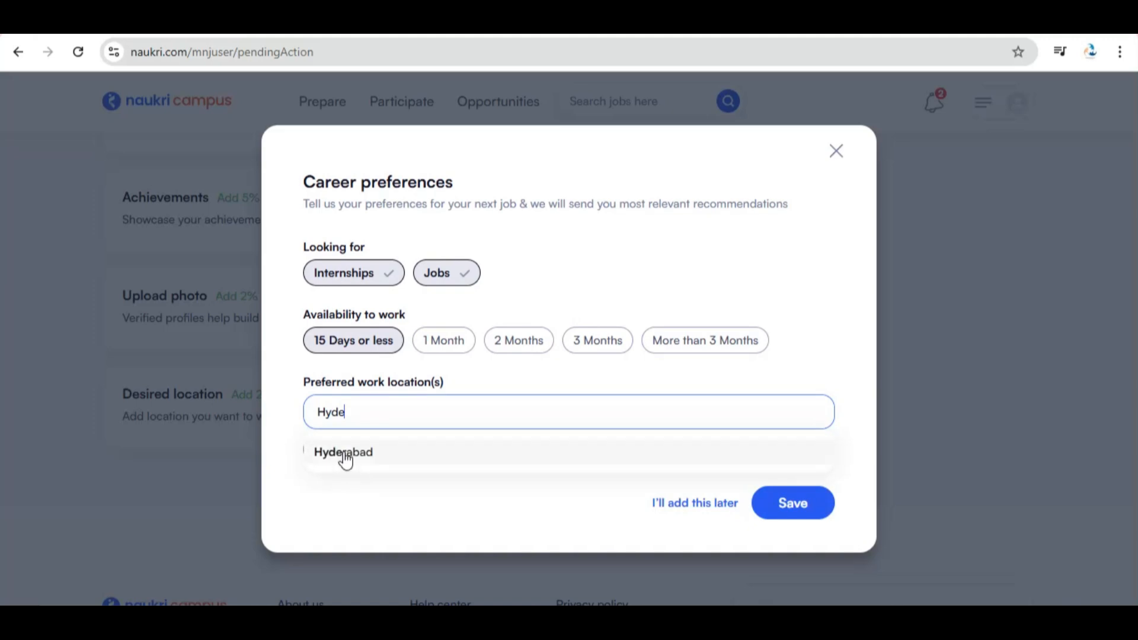
pyautogui.click(344, 454)
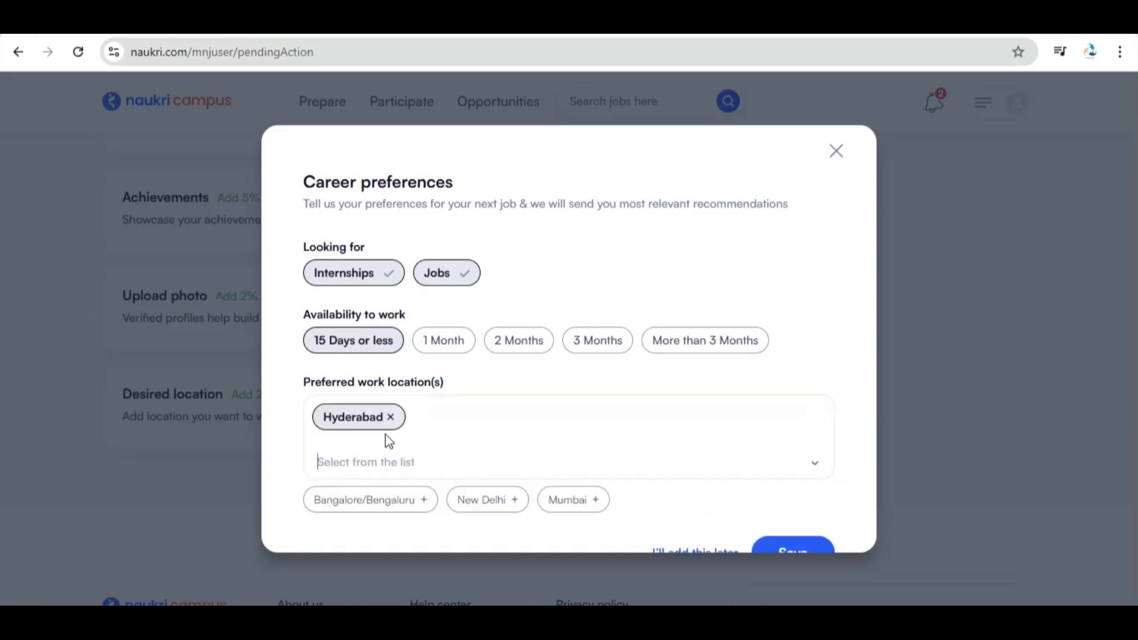
pyautogui.click(361, 503)
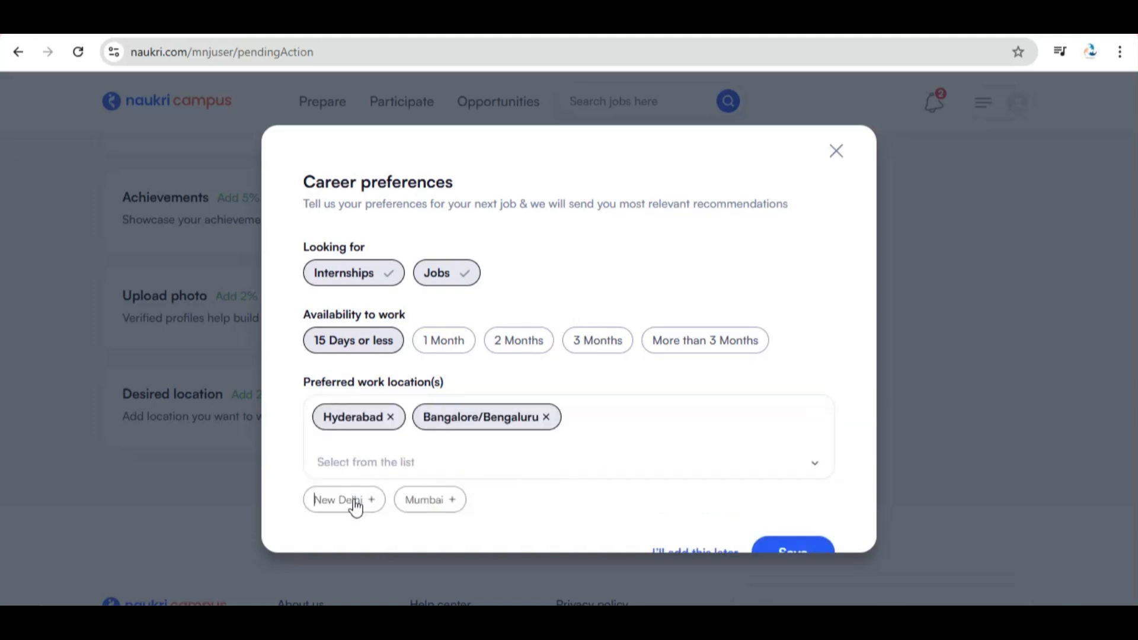
pyautogui.click(371, 460)
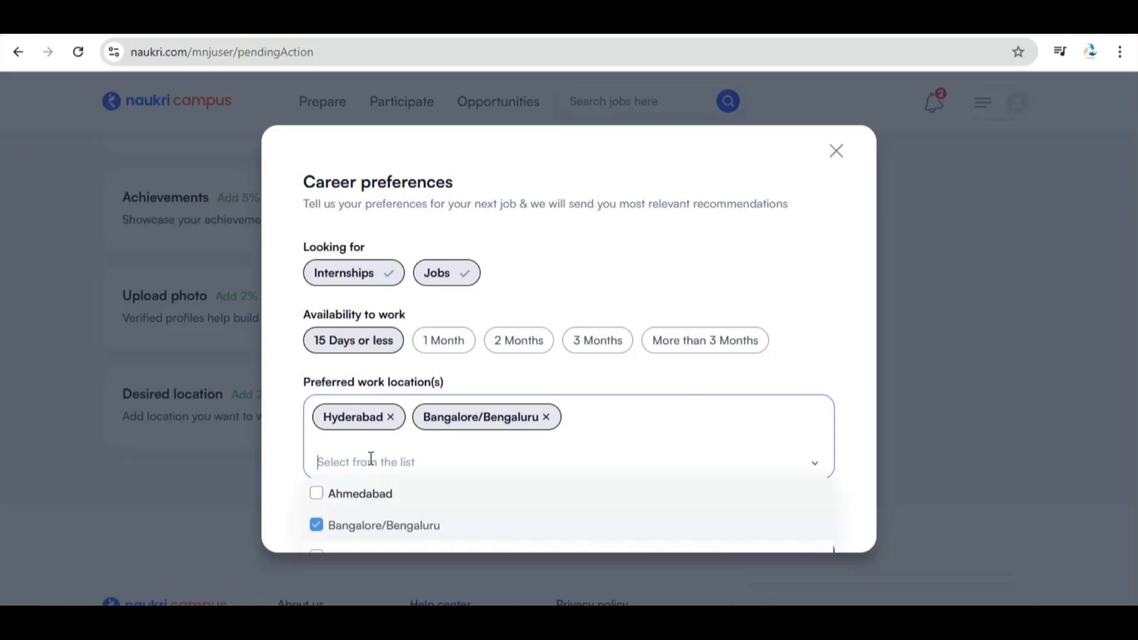
pyautogui.write('Che')
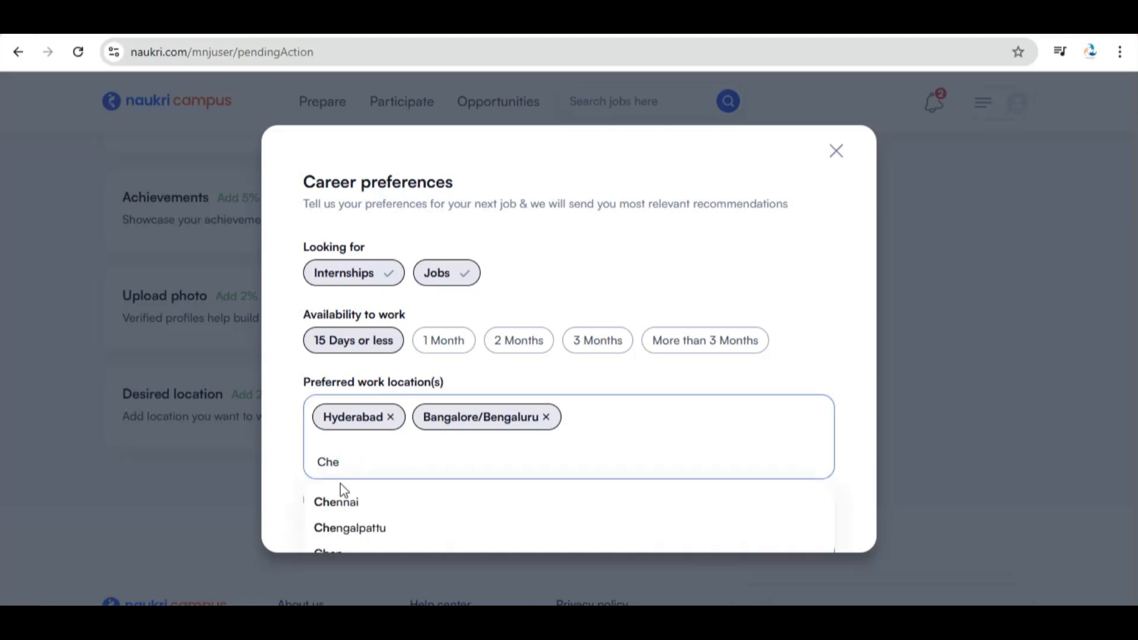
pyautogui.click(330, 502)
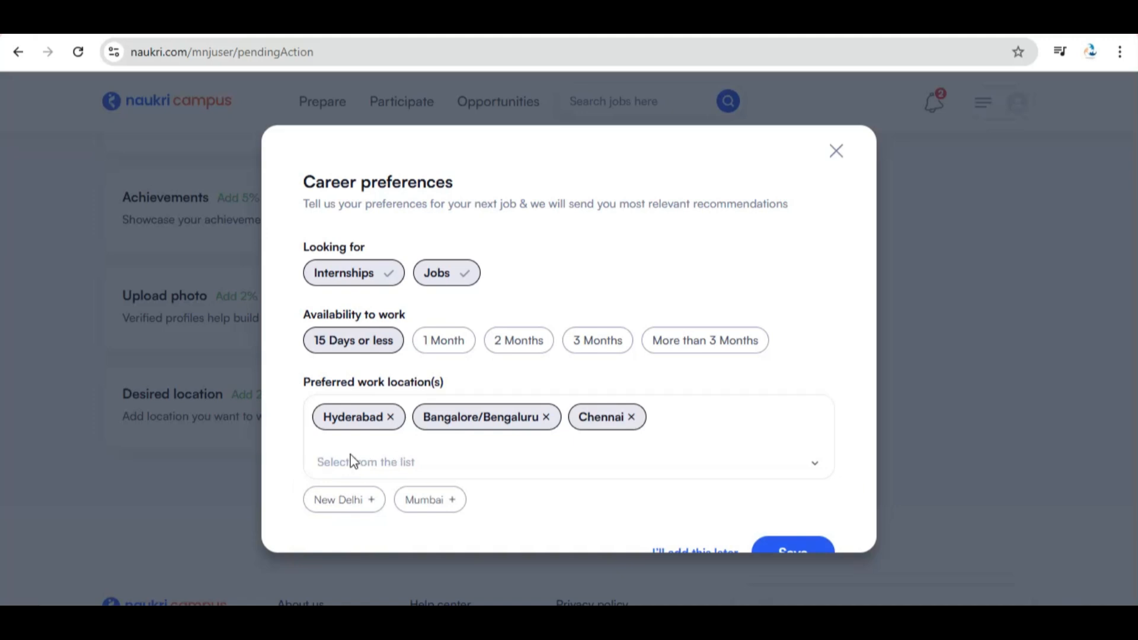
pyautogui.scroll(-1, 769, 371)
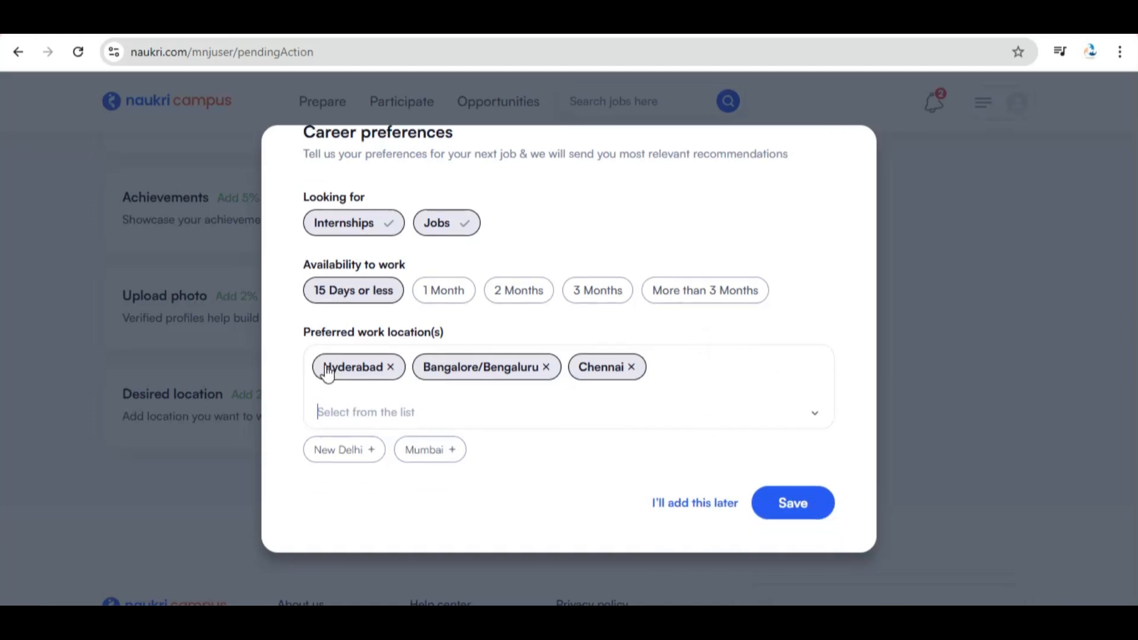
pyautogui.click(796, 506)
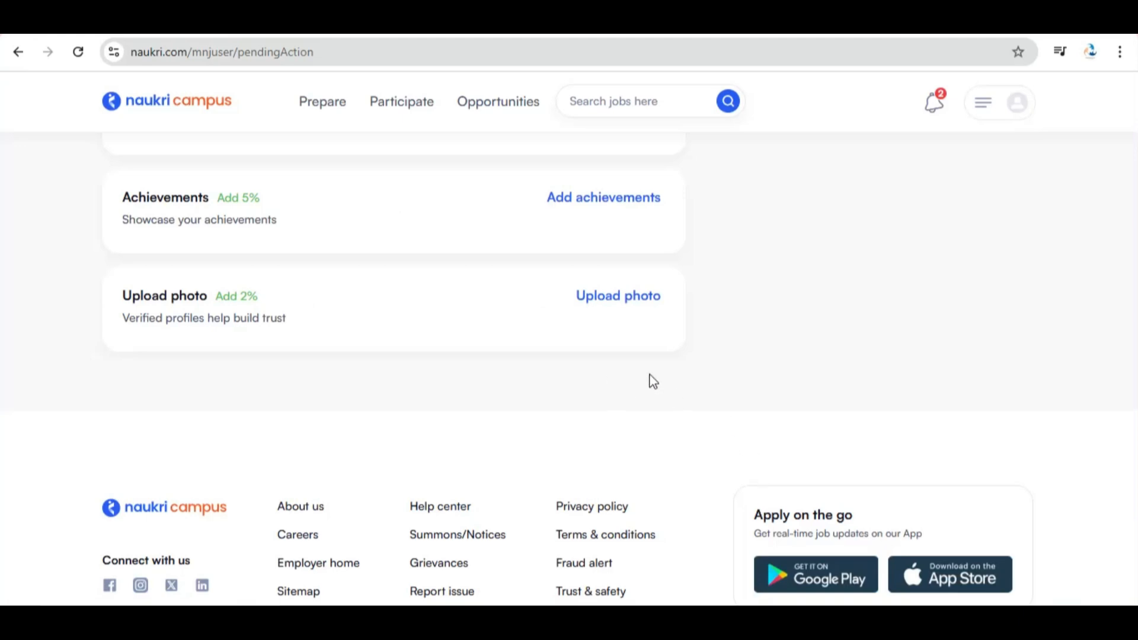
# Step: Note the 67% completion, then open View & Update Profile and scroll to career preferences
pyautogui.scroll(5, 788, 380)
pyautogui.scroll(2, 786, 375)
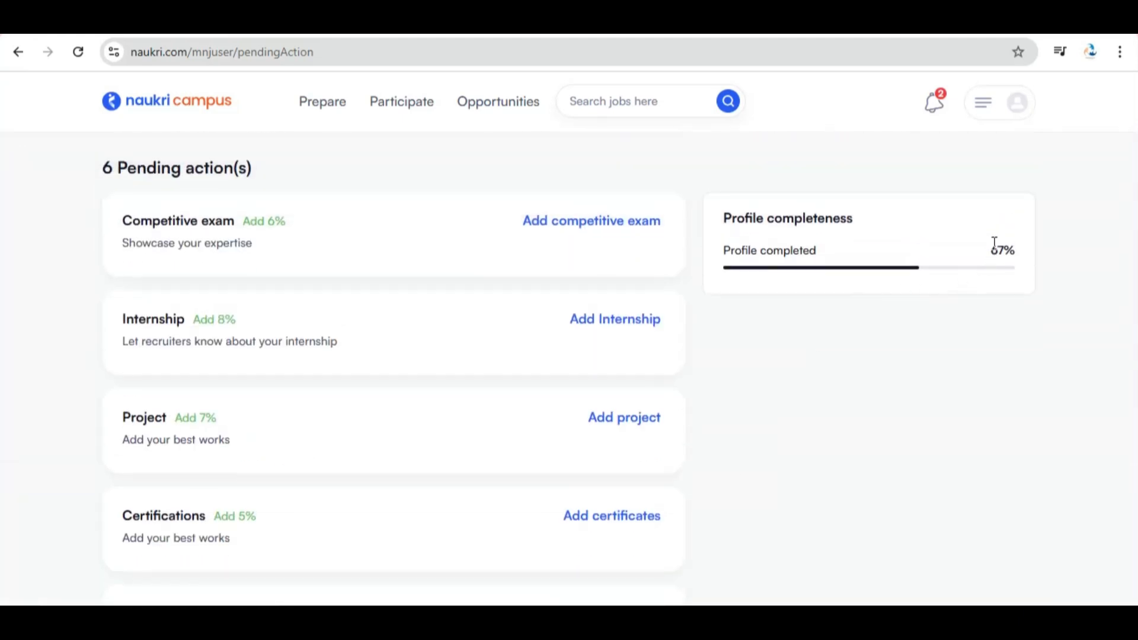
pyautogui.moveTo(991, 254); pyautogui.dragTo(1019, 257)
pyautogui.click(952, 368)
pyautogui.scroll(-6, 378, 391)
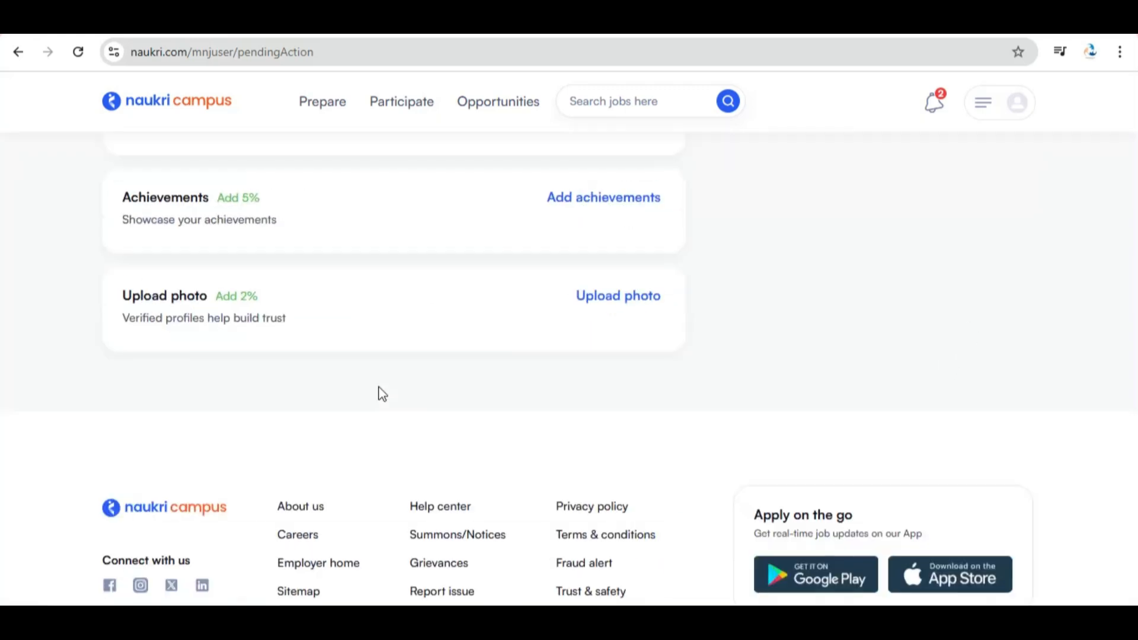
pyautogui.scroll(6, 379, 392)
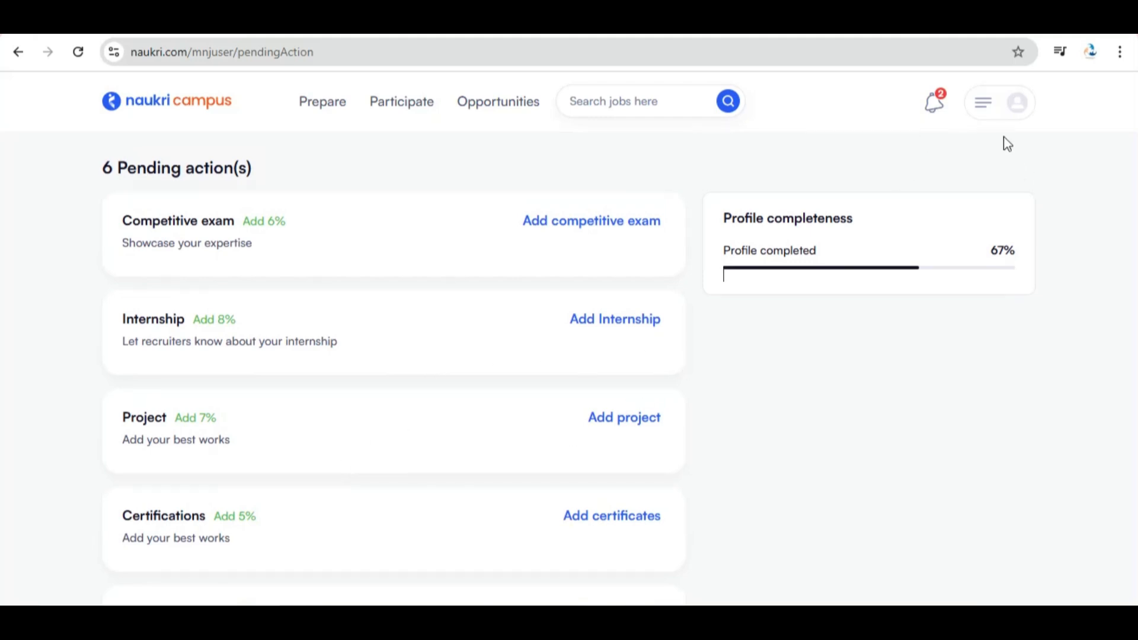
pyautogui.click(1019, 104)
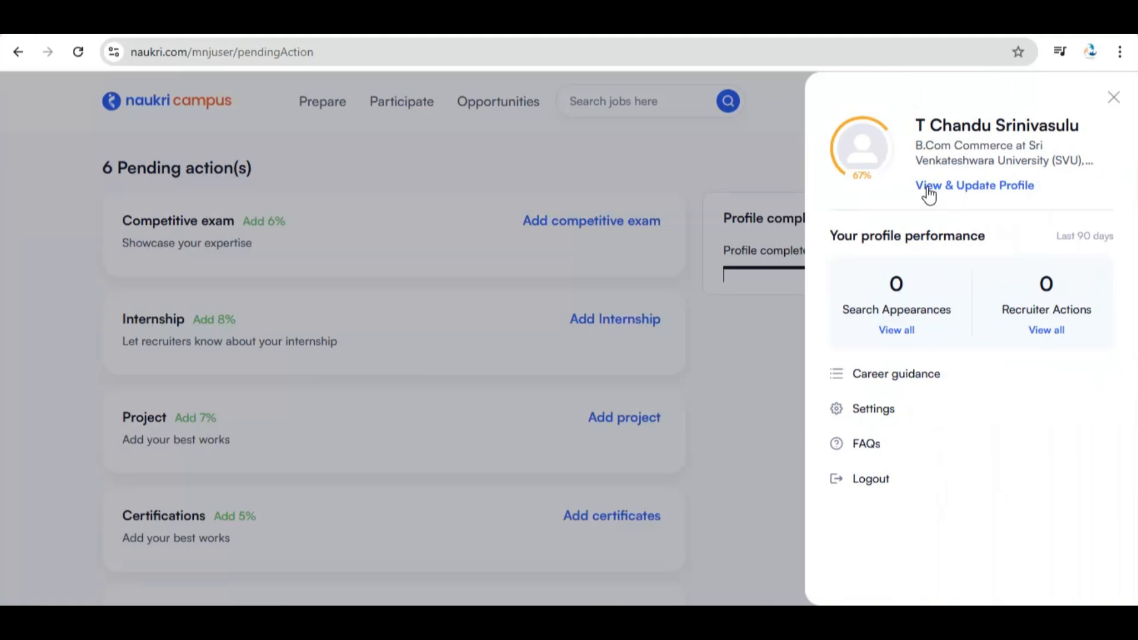
pyautogui.click(993, 187)
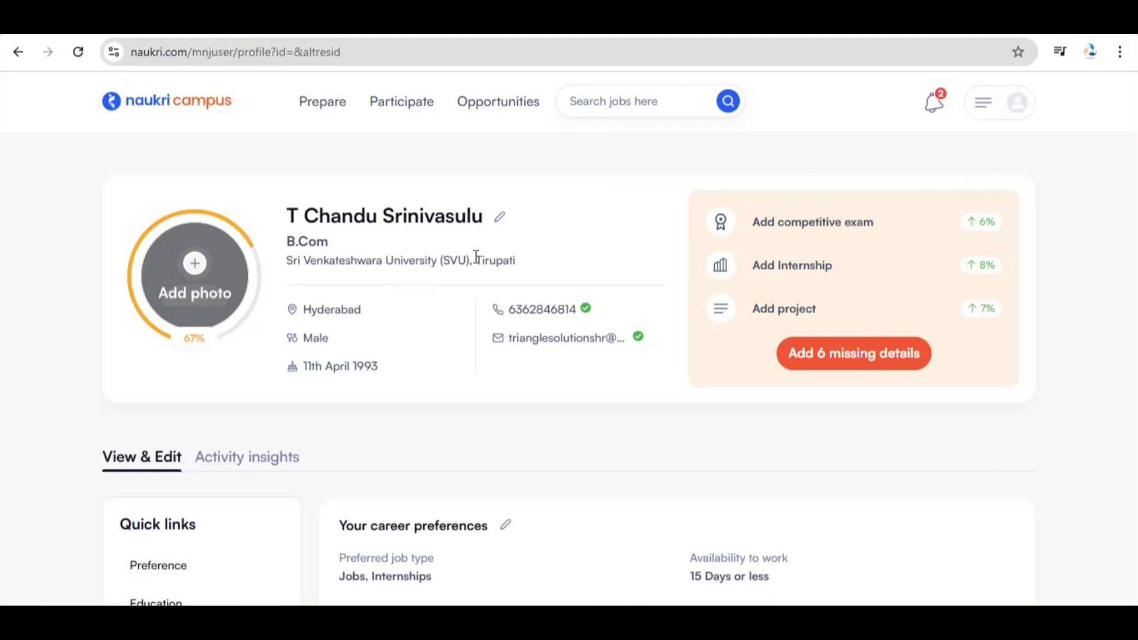
pyautogui.scroll(-2, 460, 334)
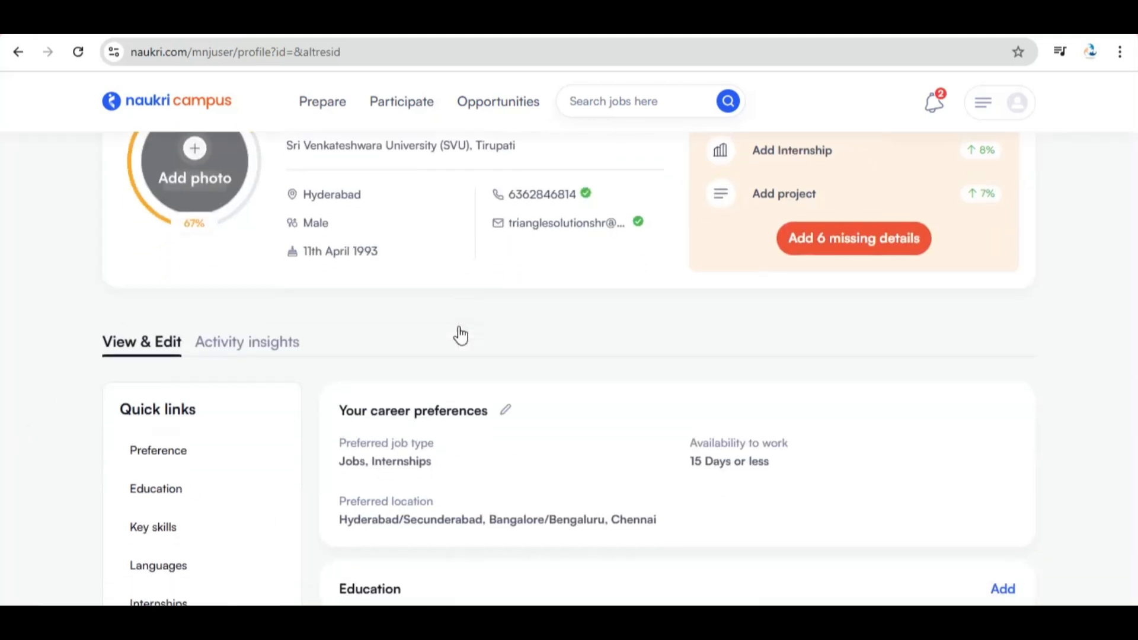
pyautogui.scroll(-2, 460, 336)
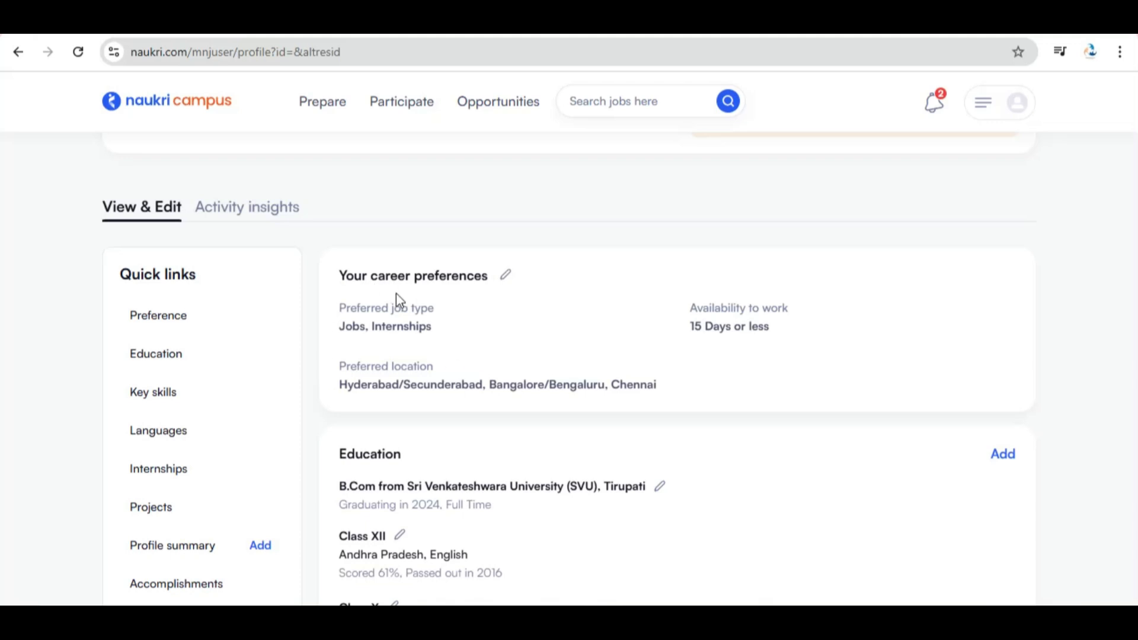
pyautogui.click(506, 276)
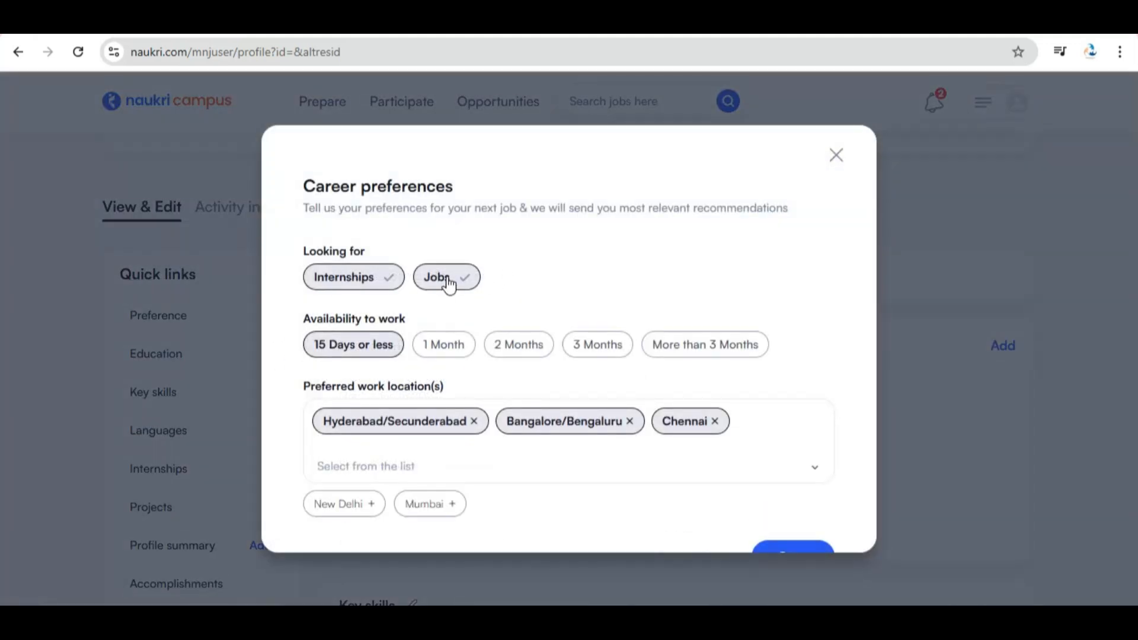
pyautogui.click(391, 283)
pyautogui.click(390, 282)
pyautogui.click(837, 158)
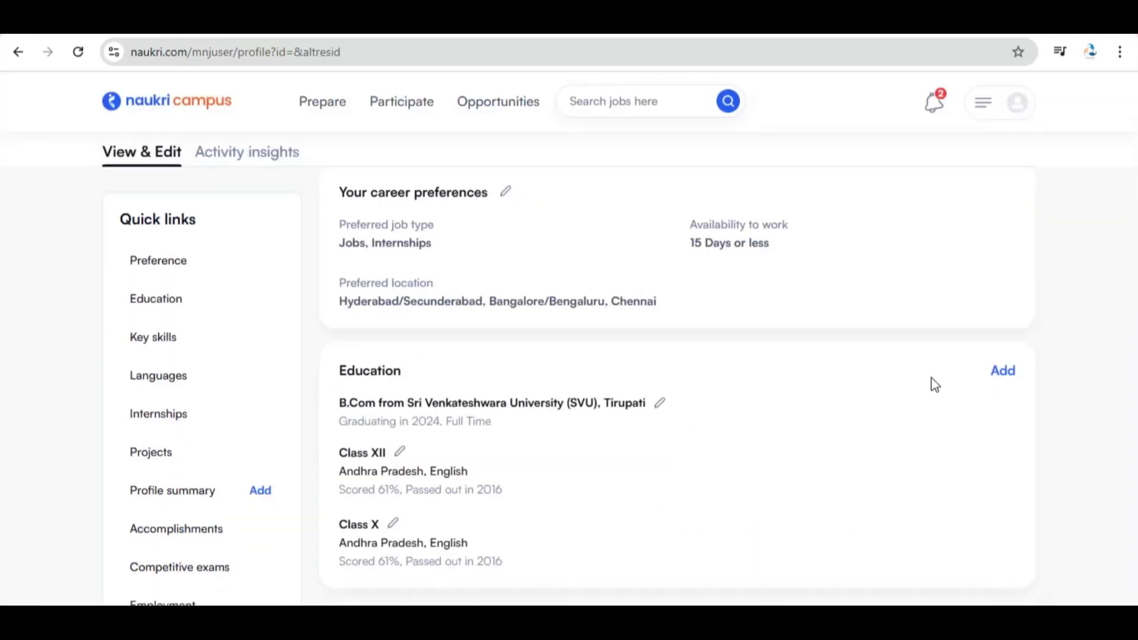
pyautogui.scroll(-1, 617, 427)
pyautogui.scroll(-3, 617, 427)
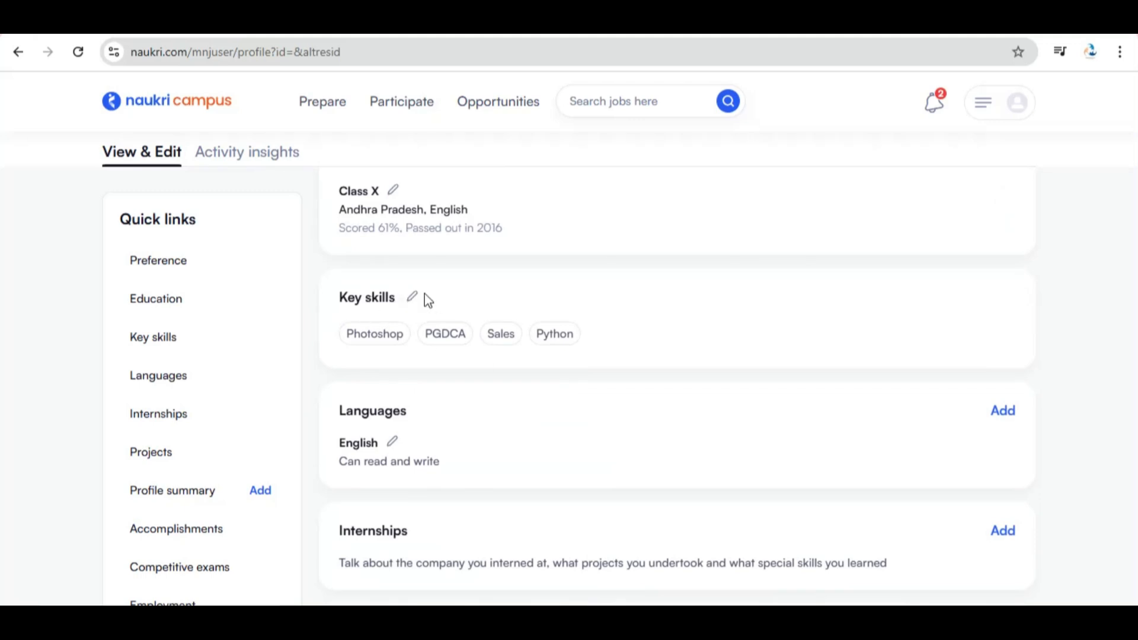
pyautogui.scroll(-1, 428, 299)
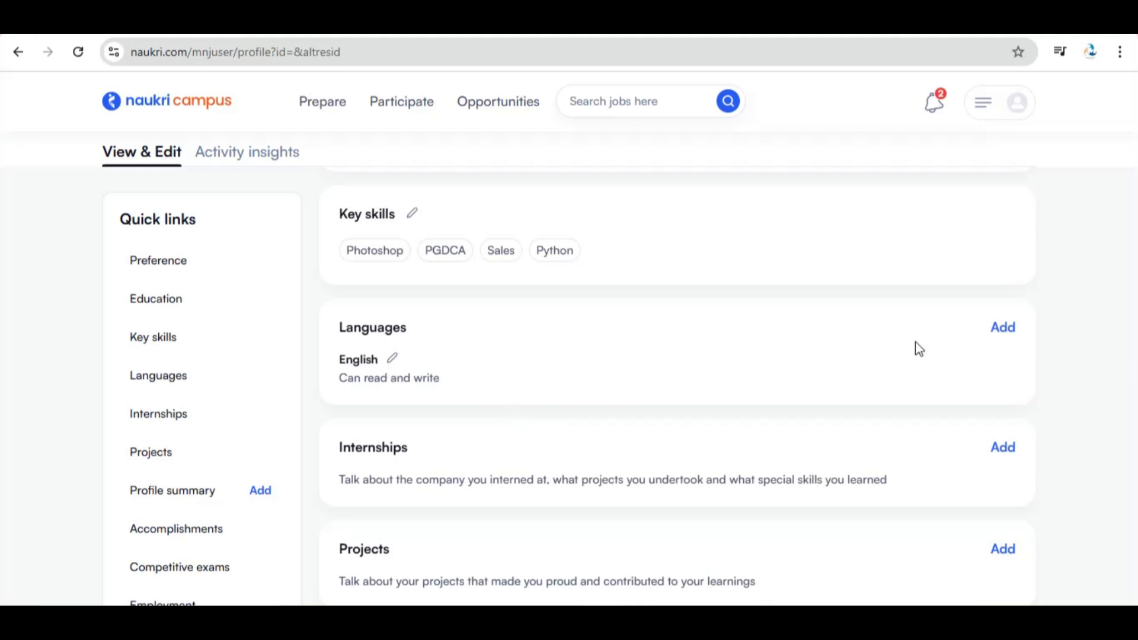
# Step: Add Hindi as read/write and Tamil as spoken-only languages
pyautogui.click(1001, 330)
pyautogui.click(371, 344)
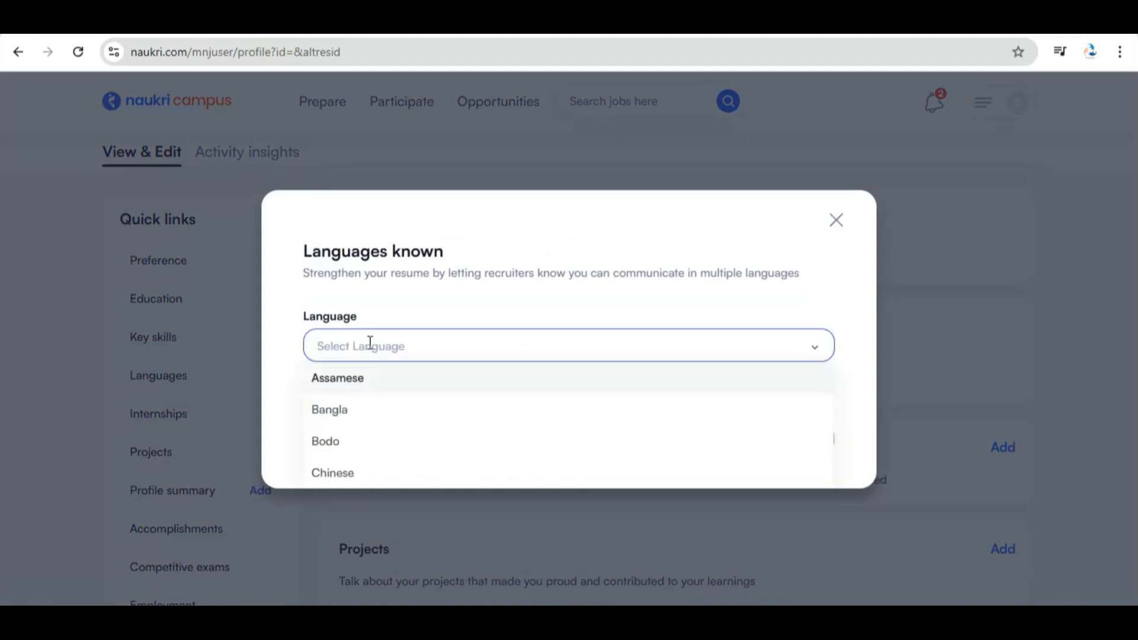
pyautogui.click(392, 386)
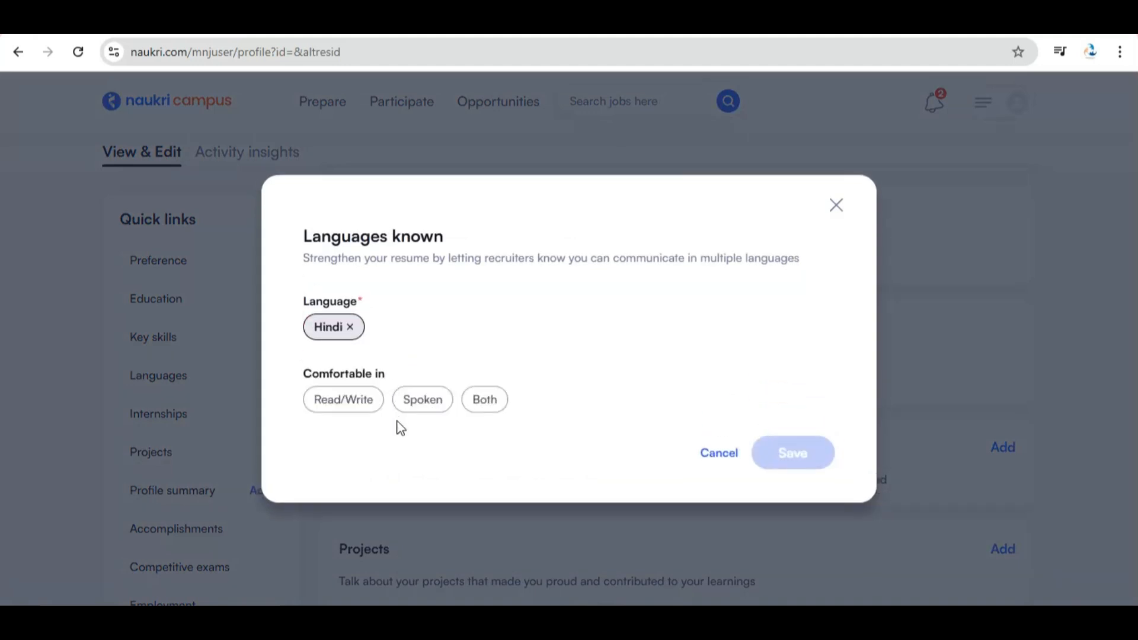
pyautogui.click(331, 399)
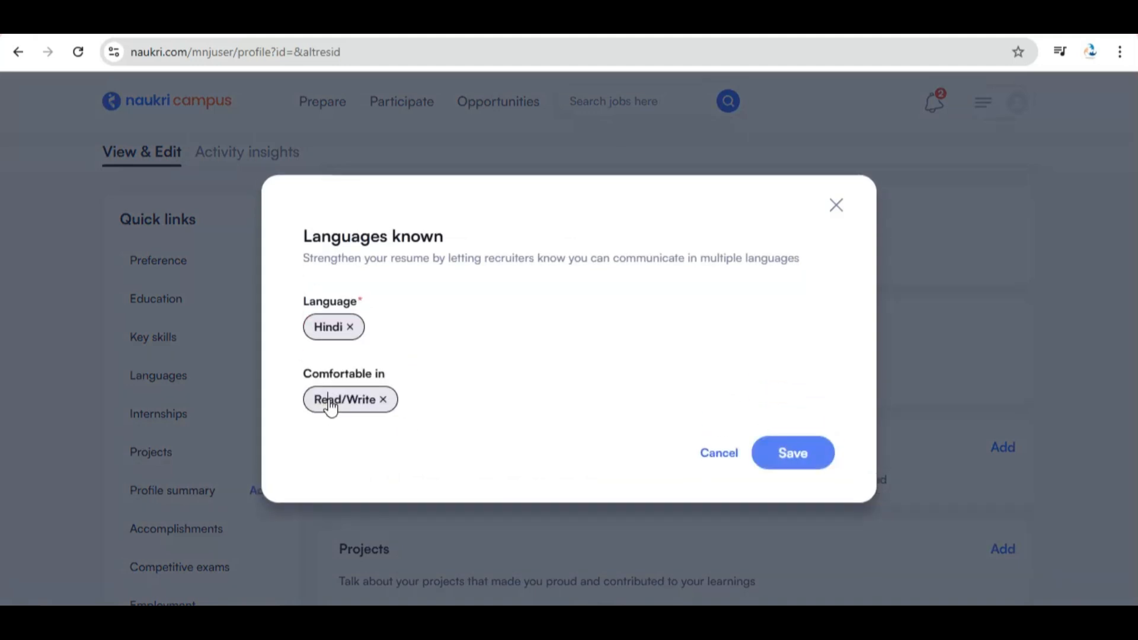
pyautogui.click(816, 459)
pyautogui.click(1001, 327)
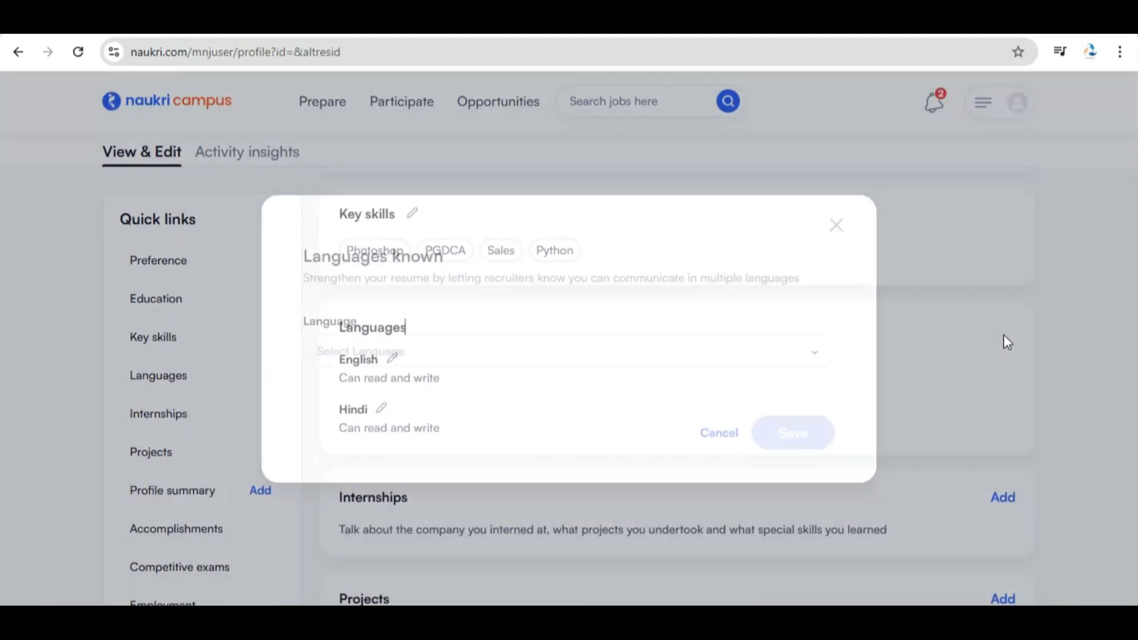
pyautogui.click(383, 342)
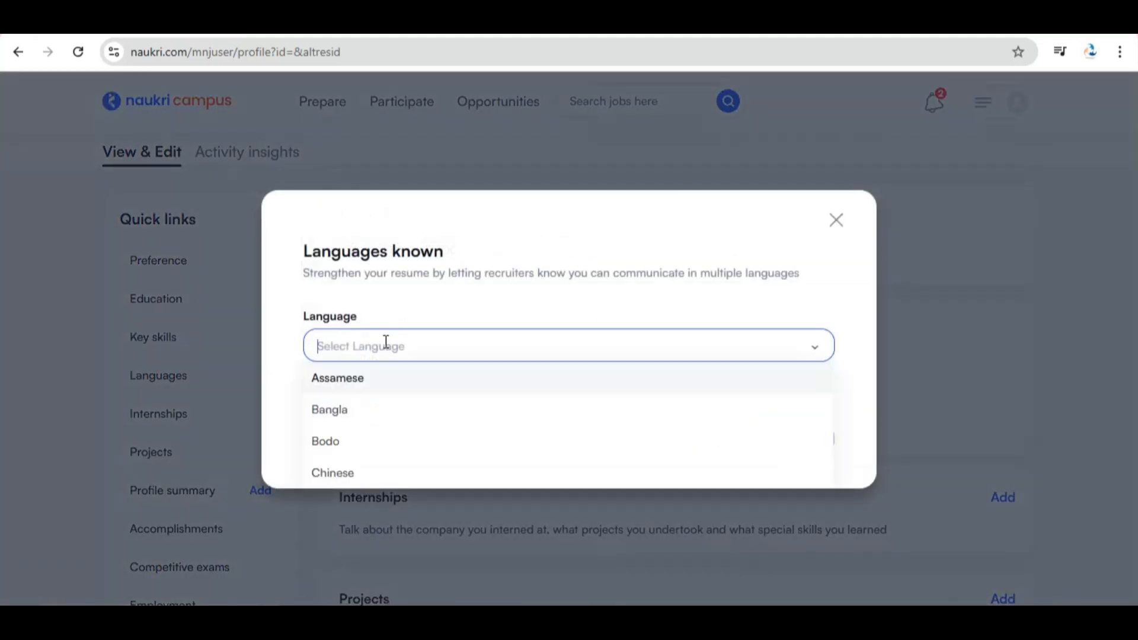
pyautogui.write('Ta')
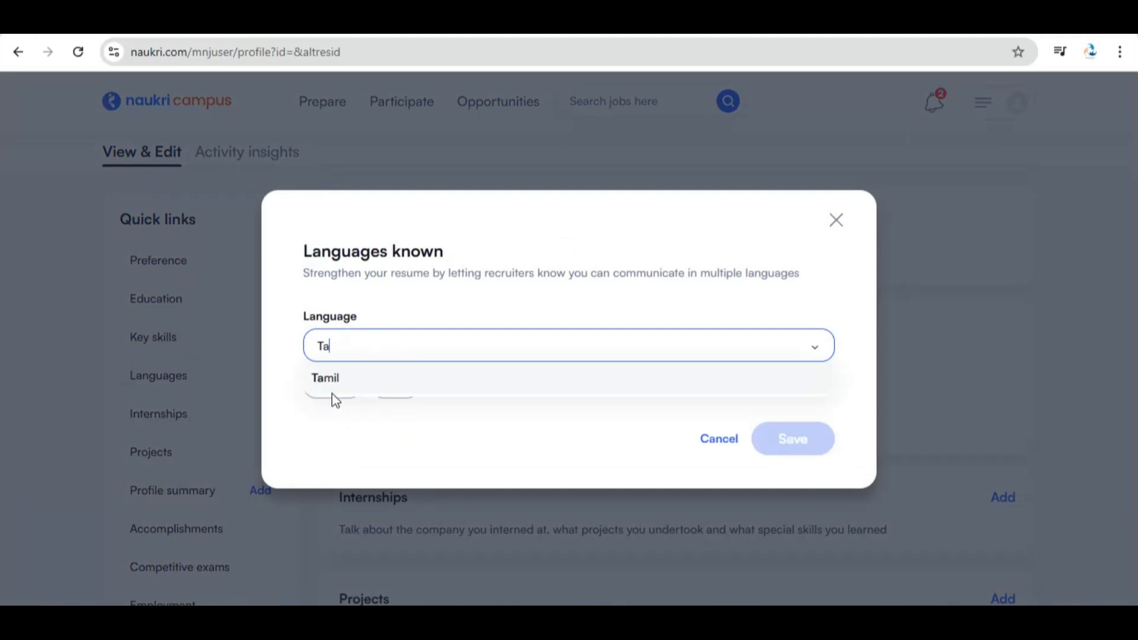
pyautogui.click(331, 386)
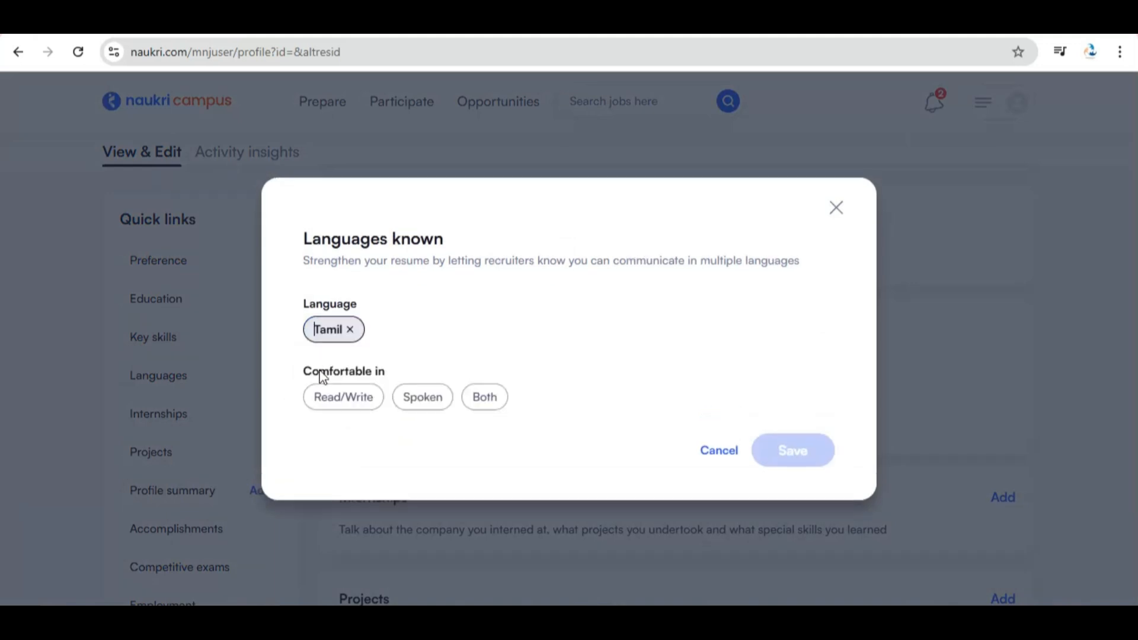
pyautogui.click(433, 406)
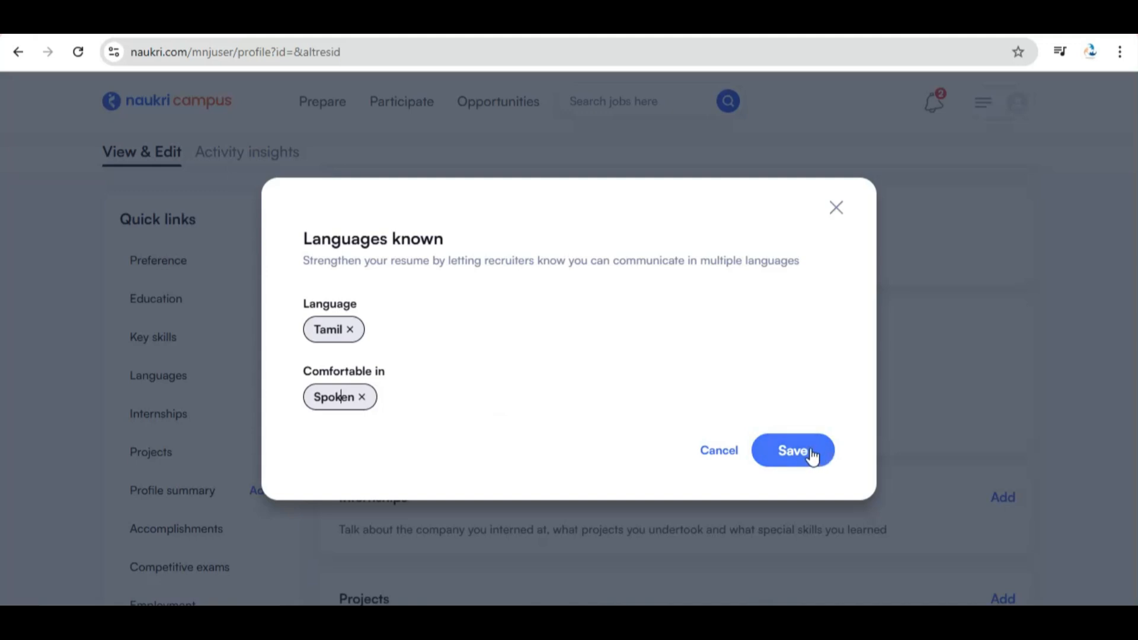
pyautogui.click(793, 452)
# Step: Add Kannada and Telugu as read/write languages
pyautogui.click(1003, 329)
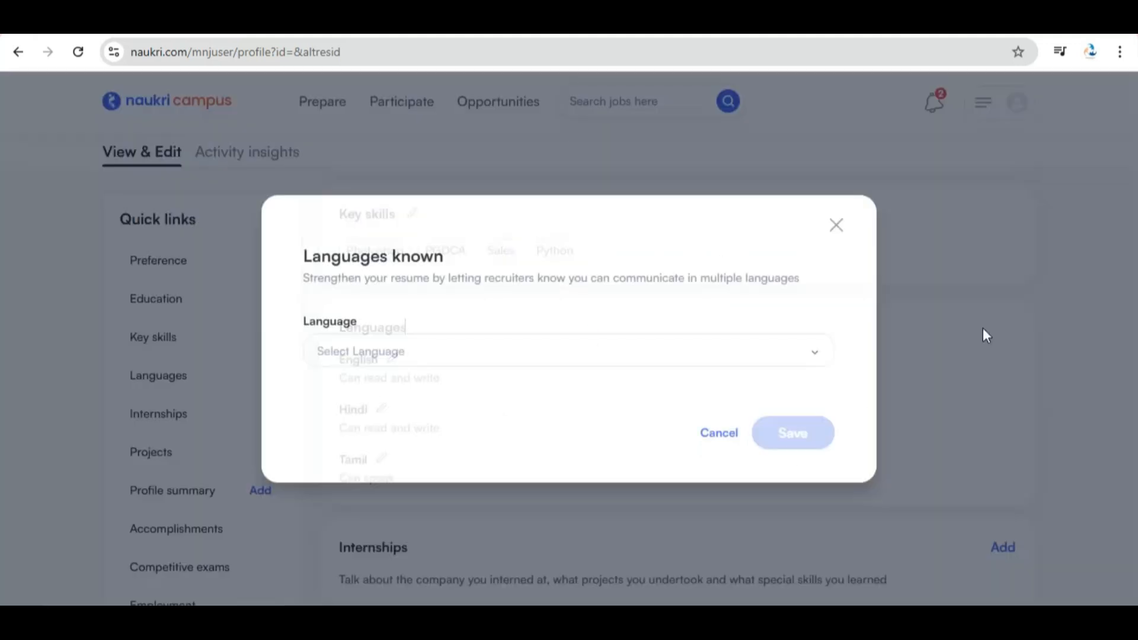
pyautogui.click(372, 351)
pyautogui.write('Ka')
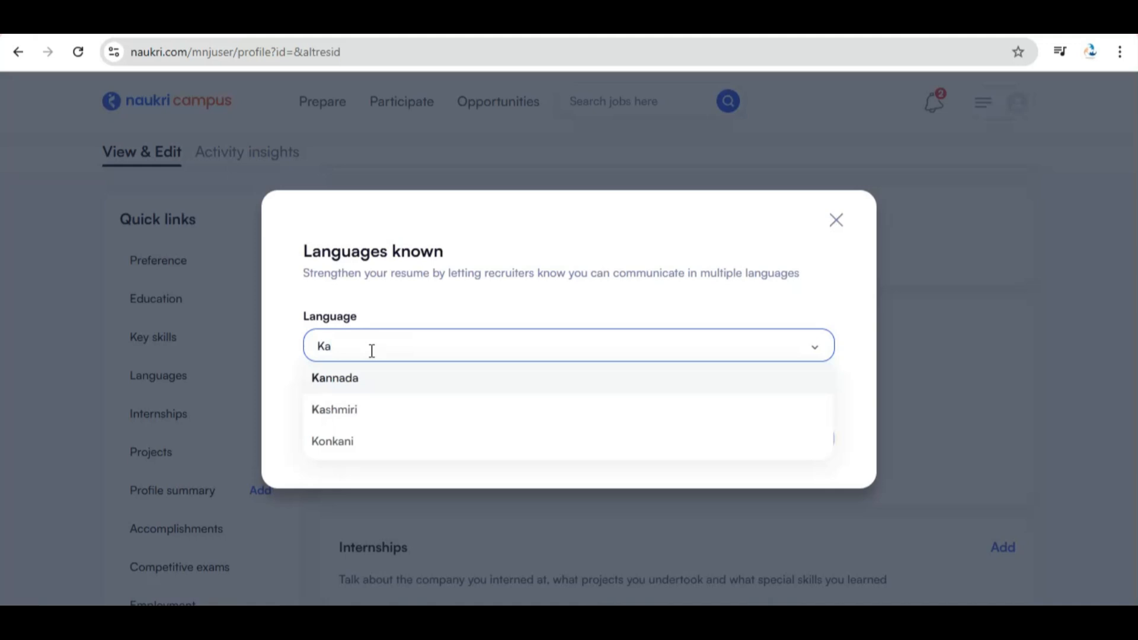
pyautogui.click(354, 384)
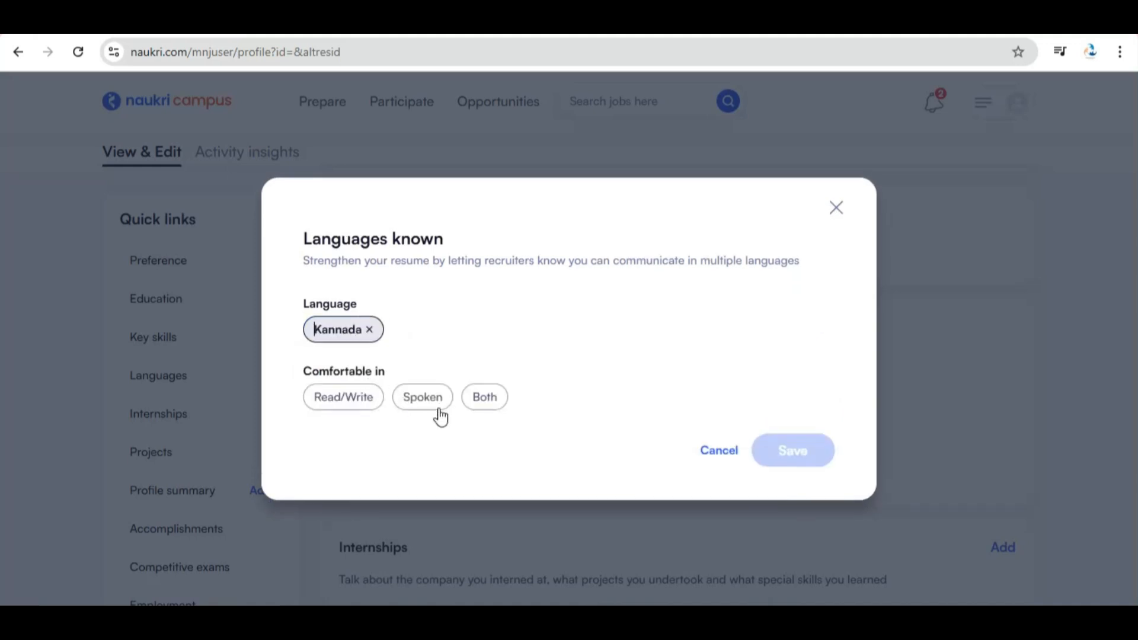
pyautogui.click(336, 408)
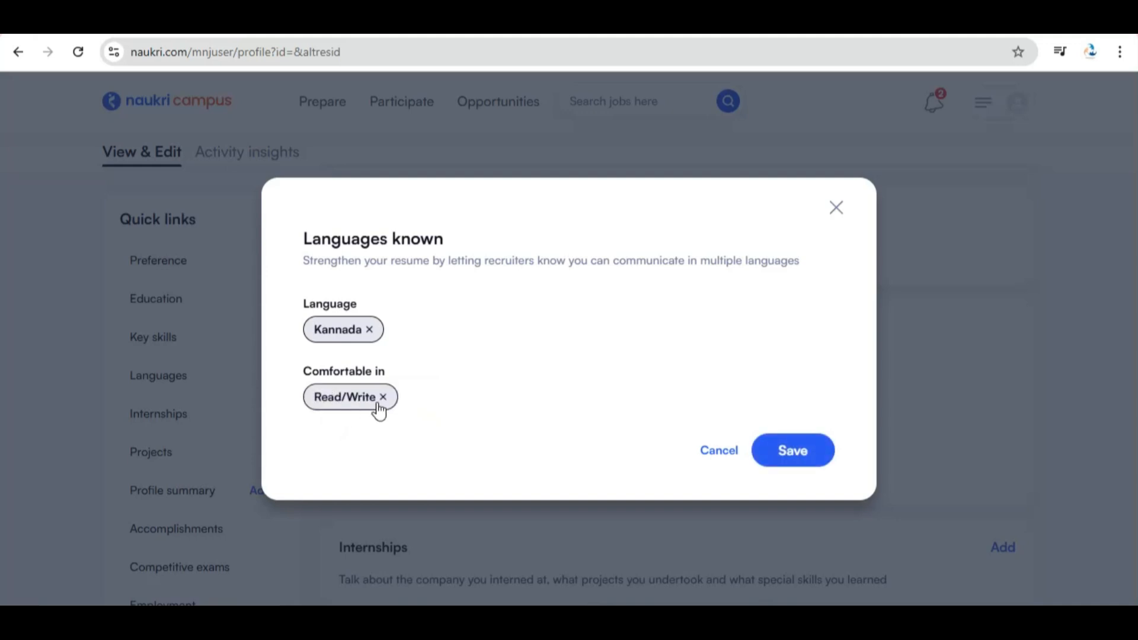
pyautogui.click(805, 455)
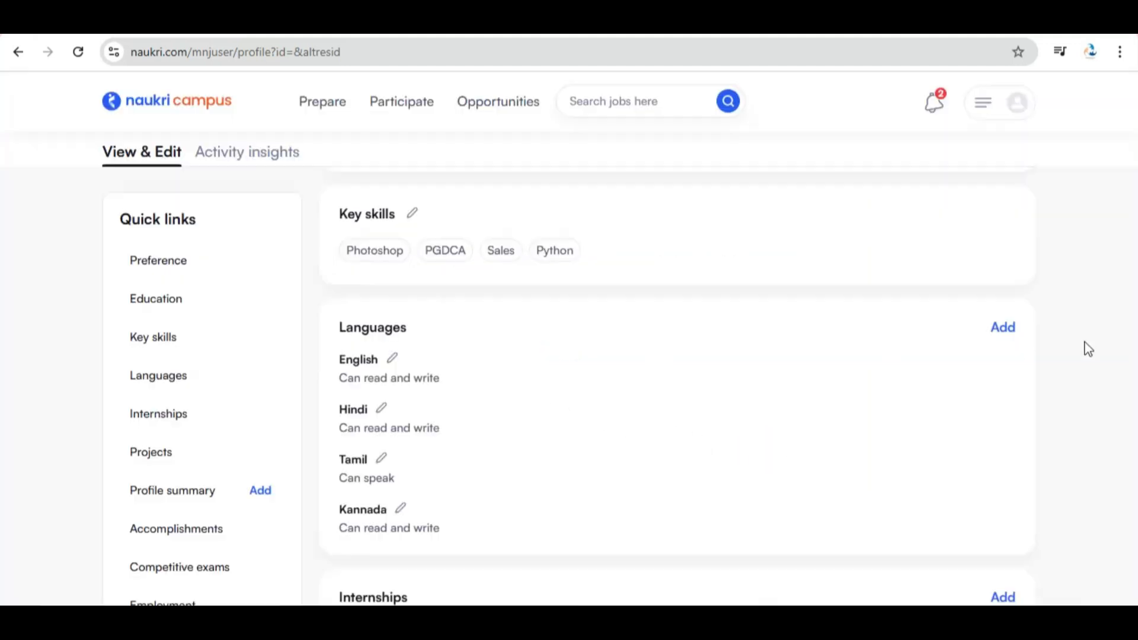
pyautogui.click(1014, 335)
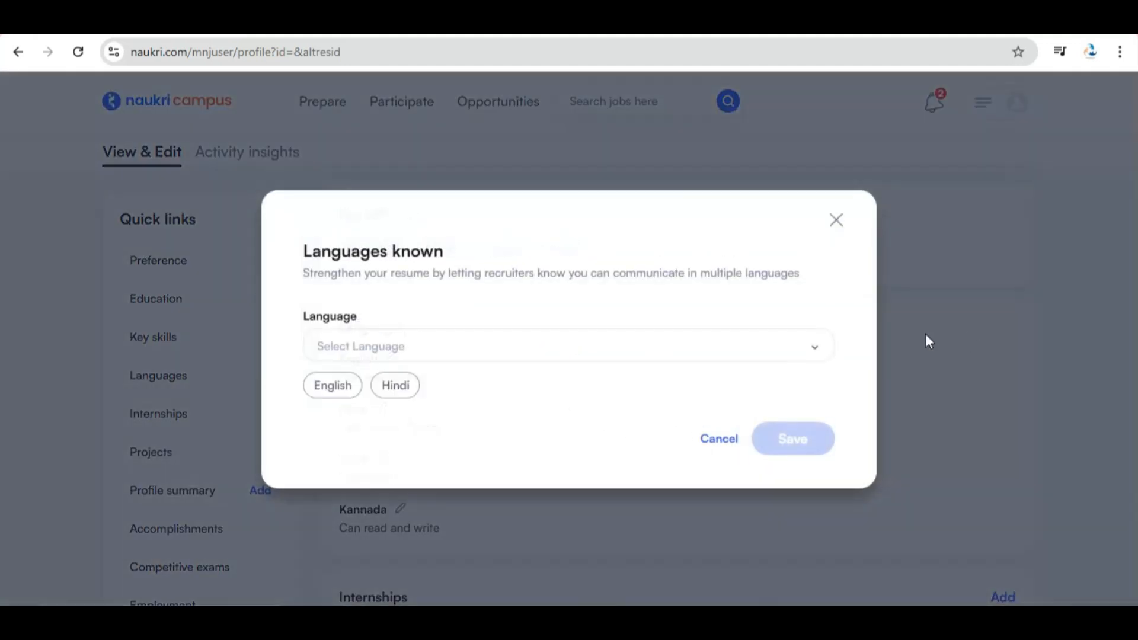
pyautogui.click(392, 349)
pyautogui.write('Te')
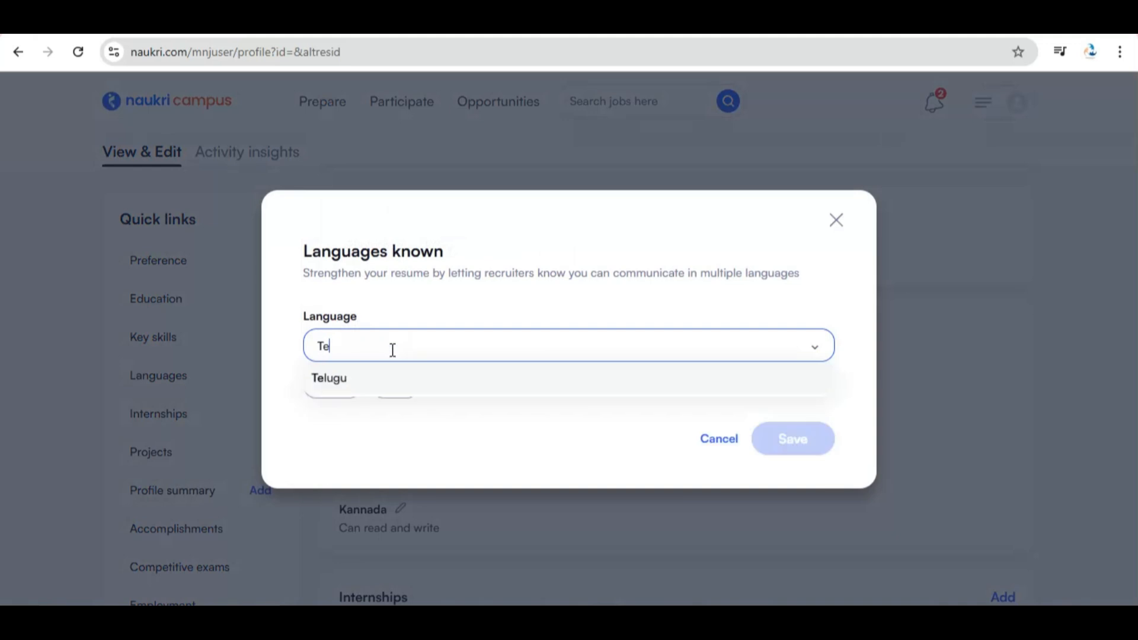
pyautogui.click(376, 373)
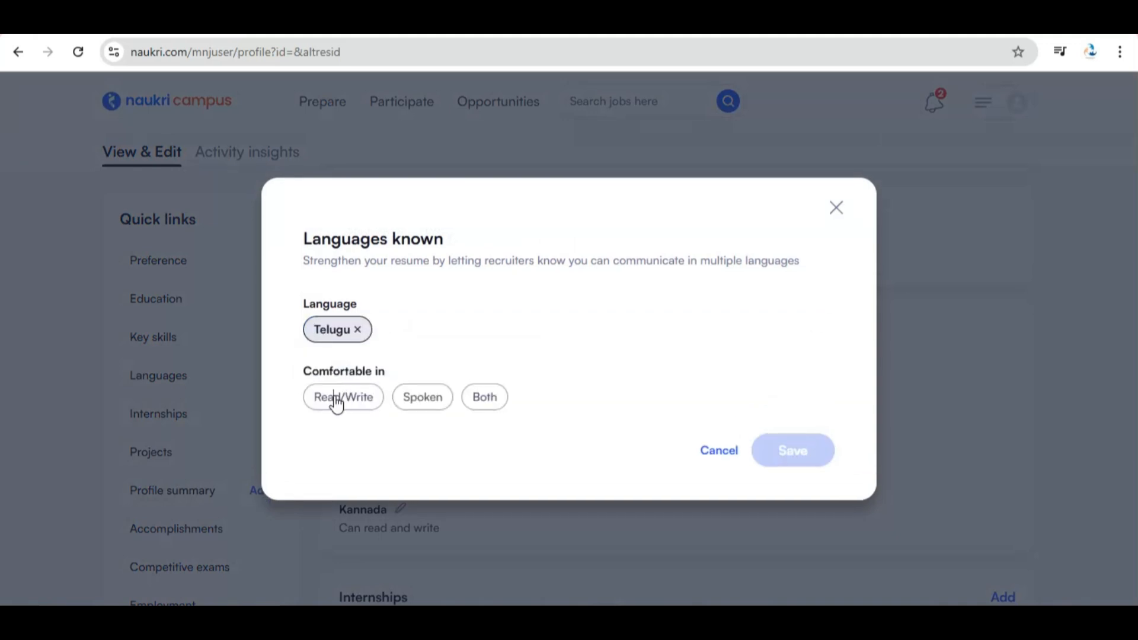
pyautogui.click(333, 397)
pyautogui.click(796, 451)
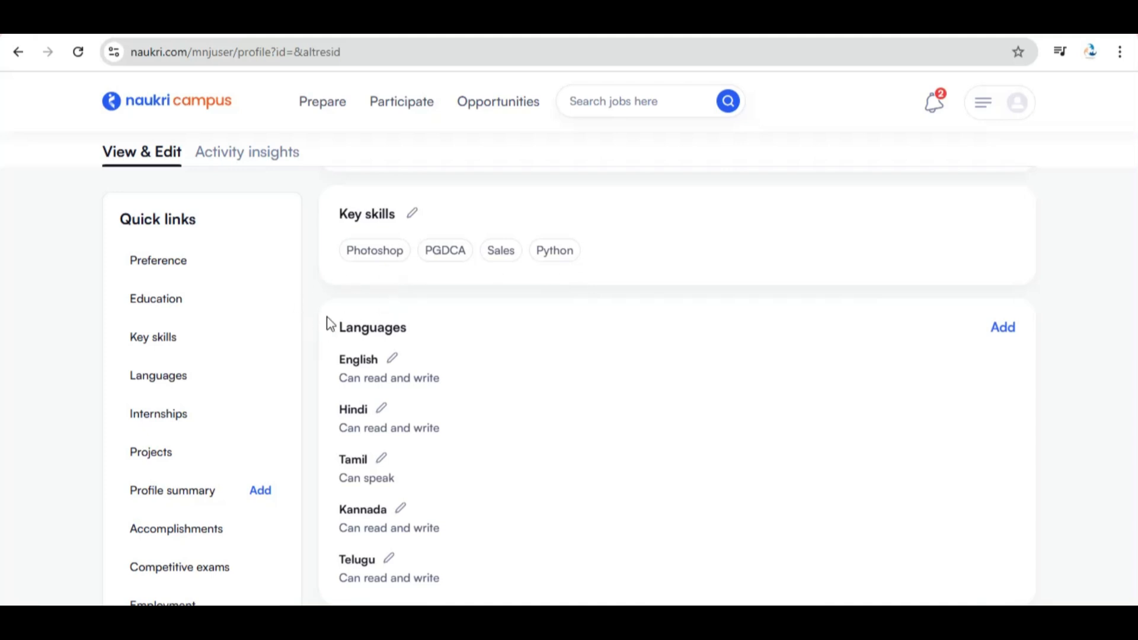
# Step: Scroll down to the Profile Summary section and start an empty summary (0/1000 characters)
pyautogui.scroll(-5, 323, 323)
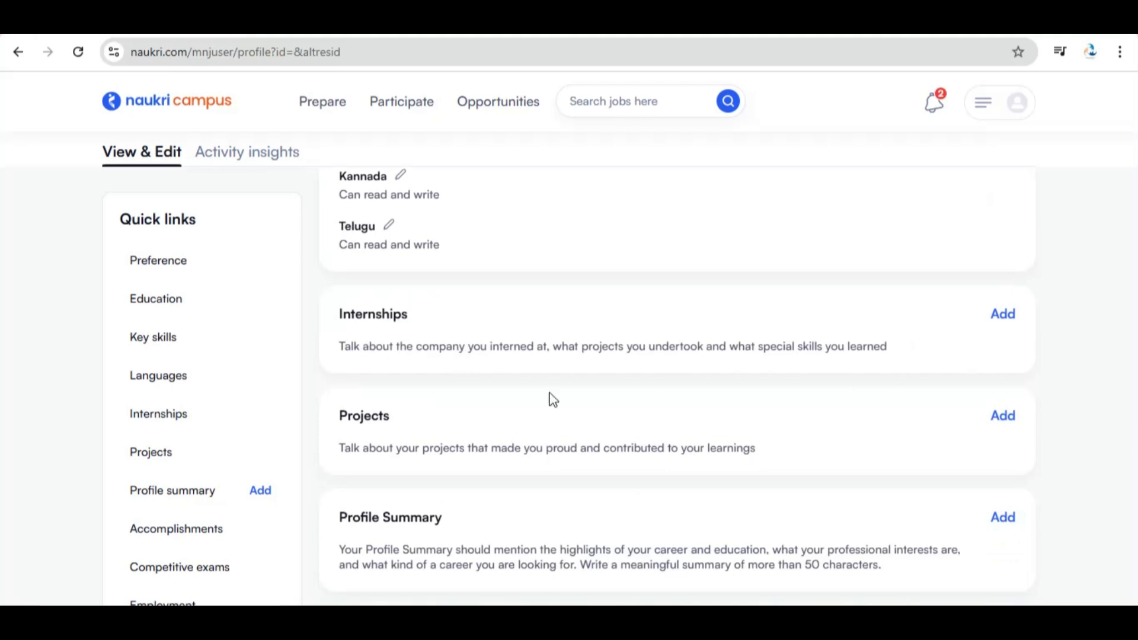
pyautogui.scroll(-1, 505, 394)
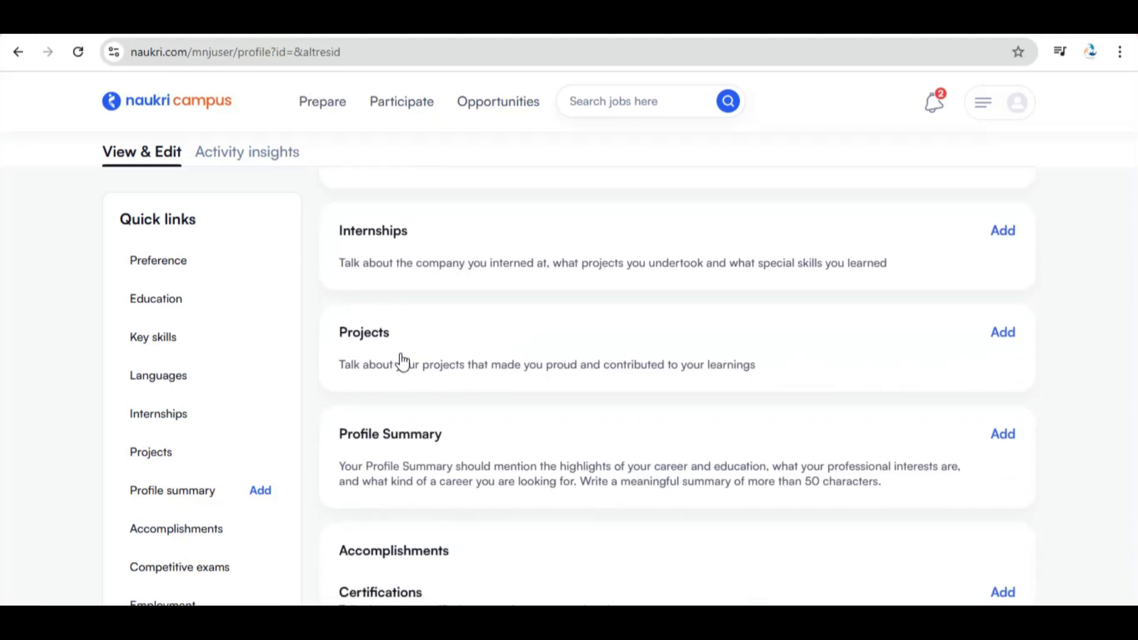
pyautogui.scroll(-2, 412, 425)
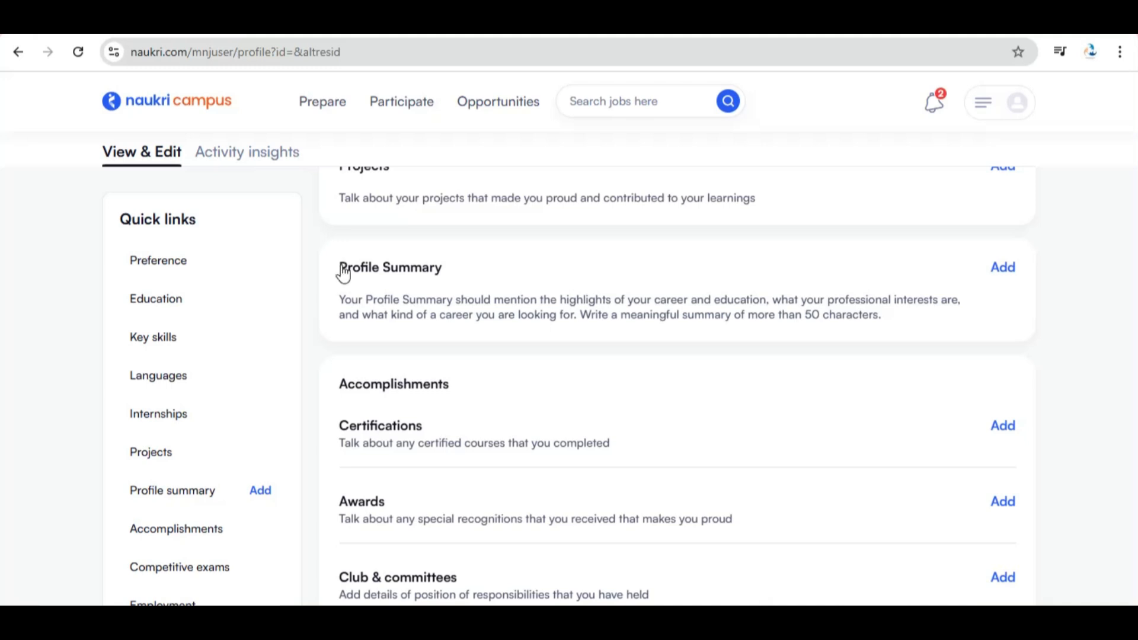
pyautogui.click(1002, 268)
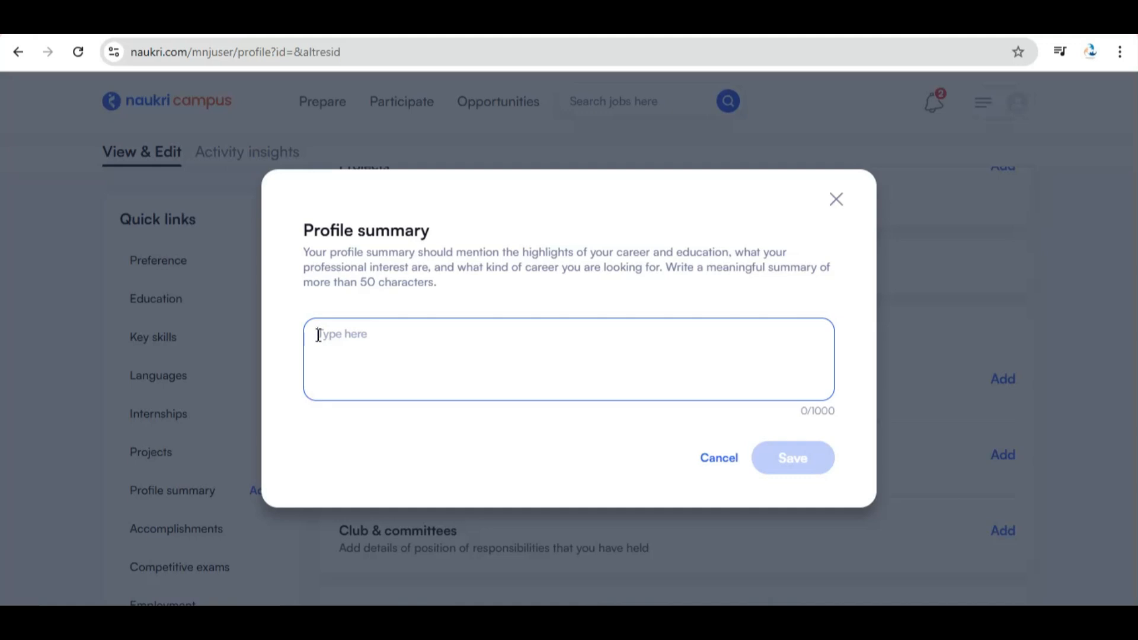
# Step: Write and save a summary describing a B com degree holder with sales knowledge seeking better opportunities
pyautogui.write('A seasoned profession')
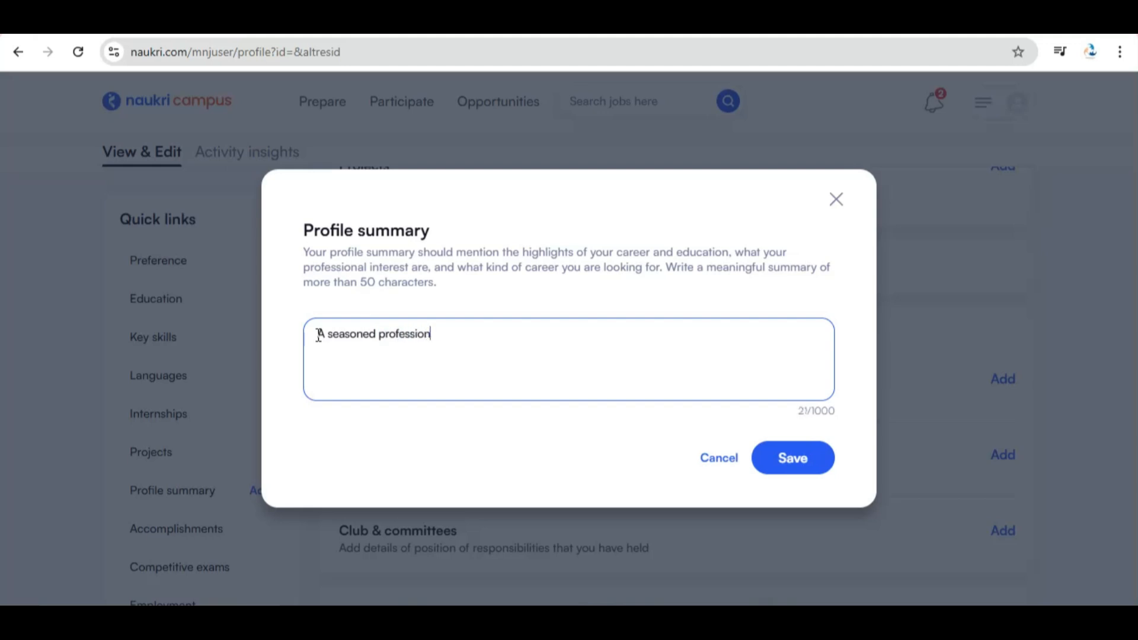
pyautogui.write('al B com degree holder')
pyautogui.click(441, 336)
pyautogui.write('B com')
pyautogui.click(808, 337)
pyautogui.write('ha')
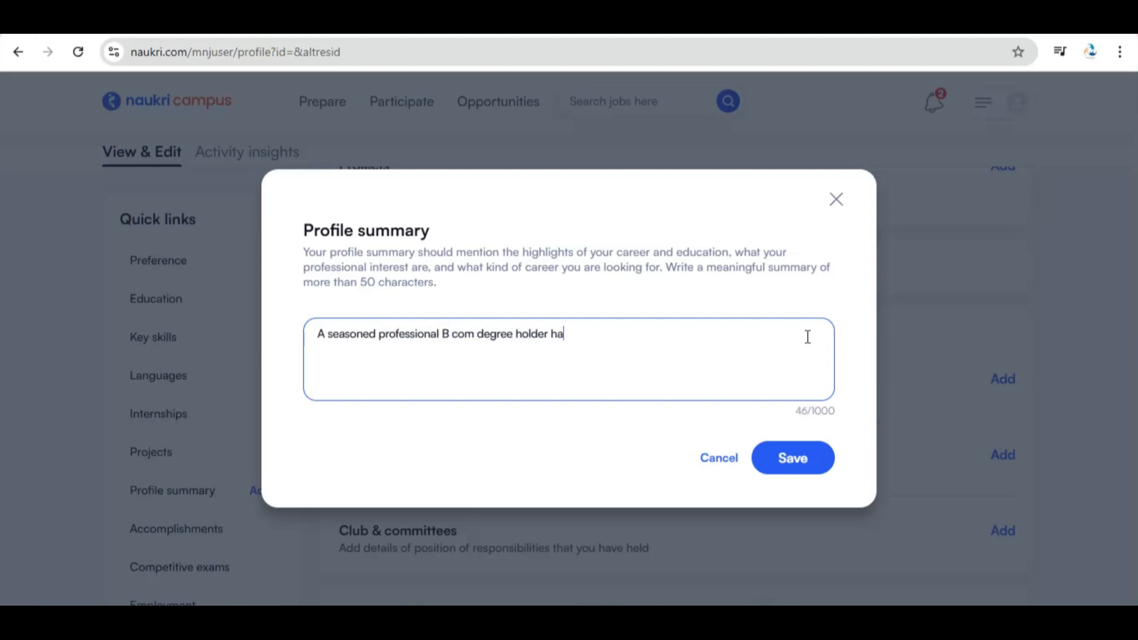
pyautogui.write('ving knowledge about sales , lo')
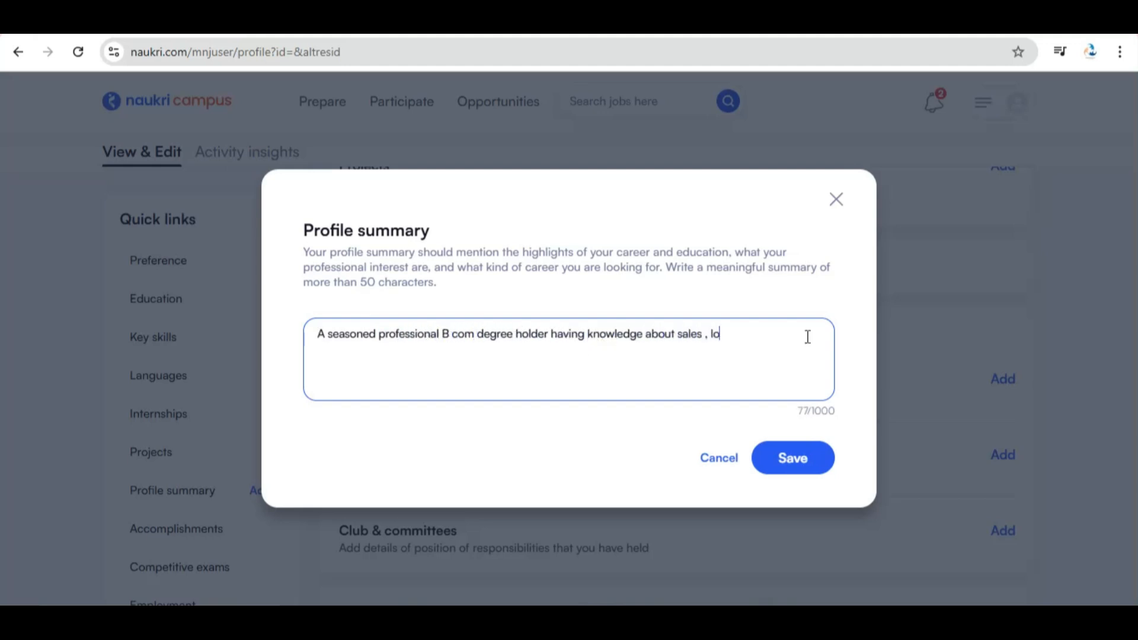
pyautogui.write('oking for the better opportunity to achieve my ')
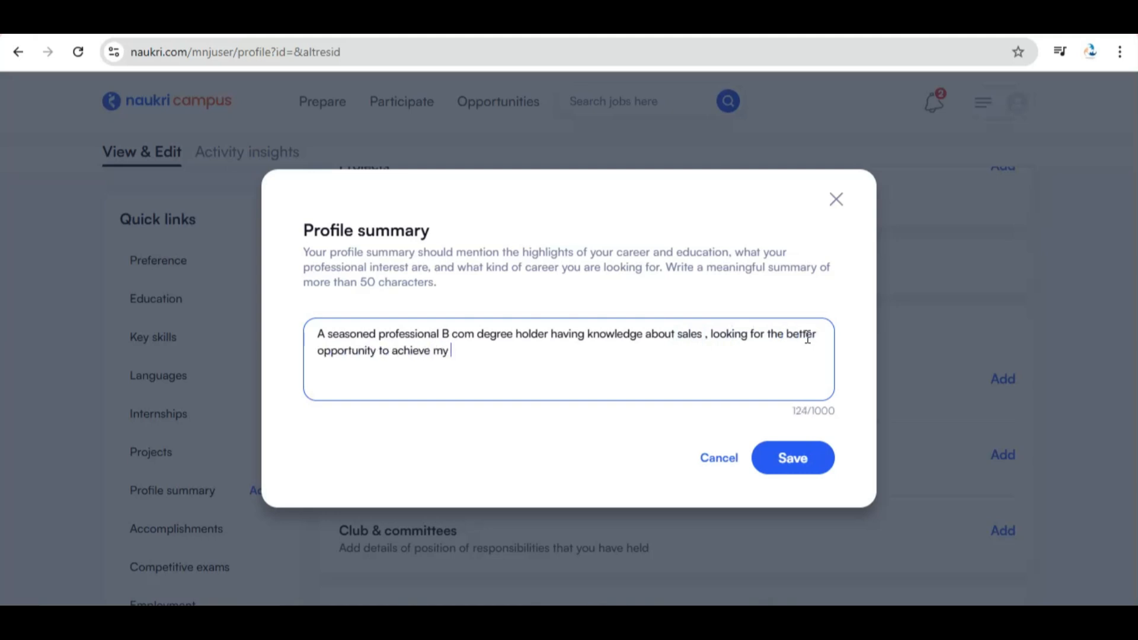
pyautogui.write('goals.')
pyautogui.moveTo(317, 333); pyautogui.dragTo(660, 363)
pyautogui.click(501, 355)
pyautogui.click(808, 468)
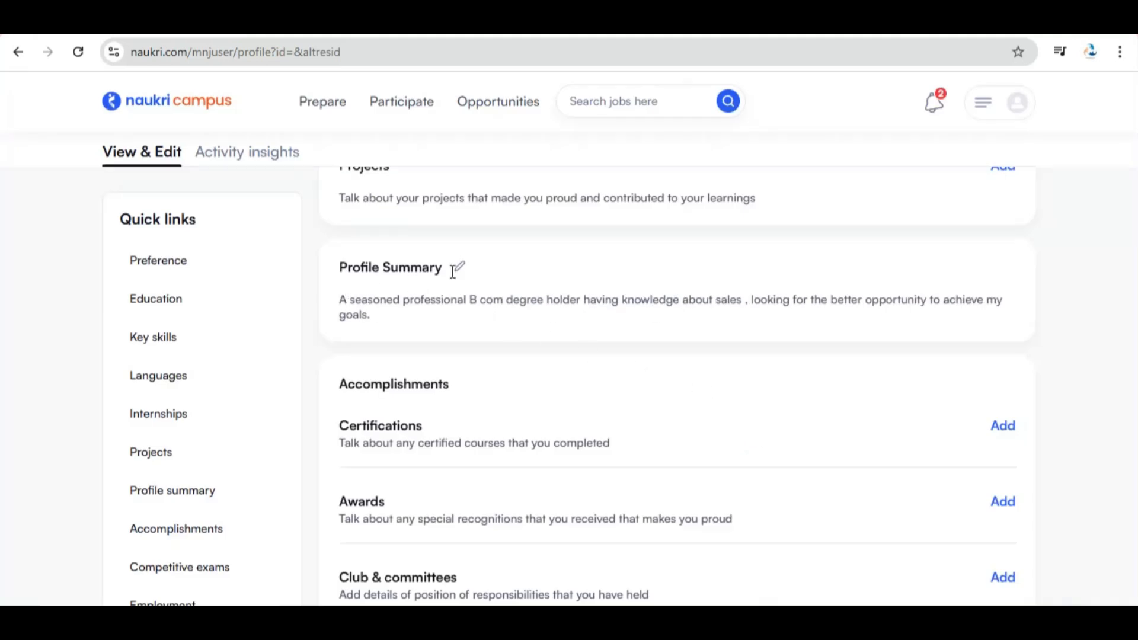
pyautogui.scroll(-3, 474, 382)
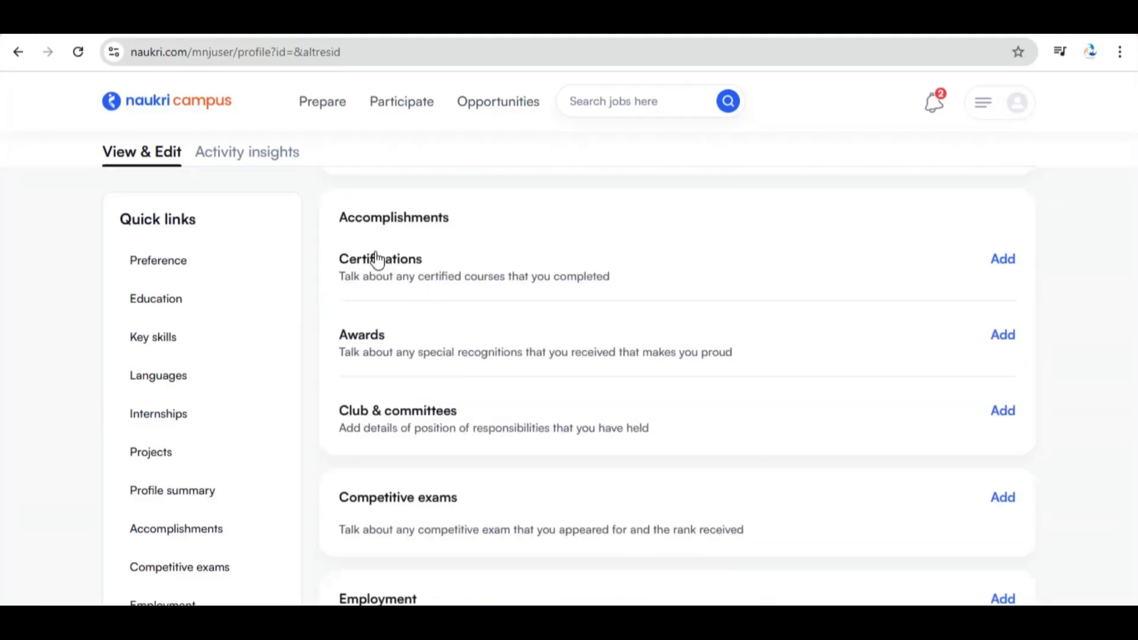
pyautogui.scroll(-4, 434, 410)
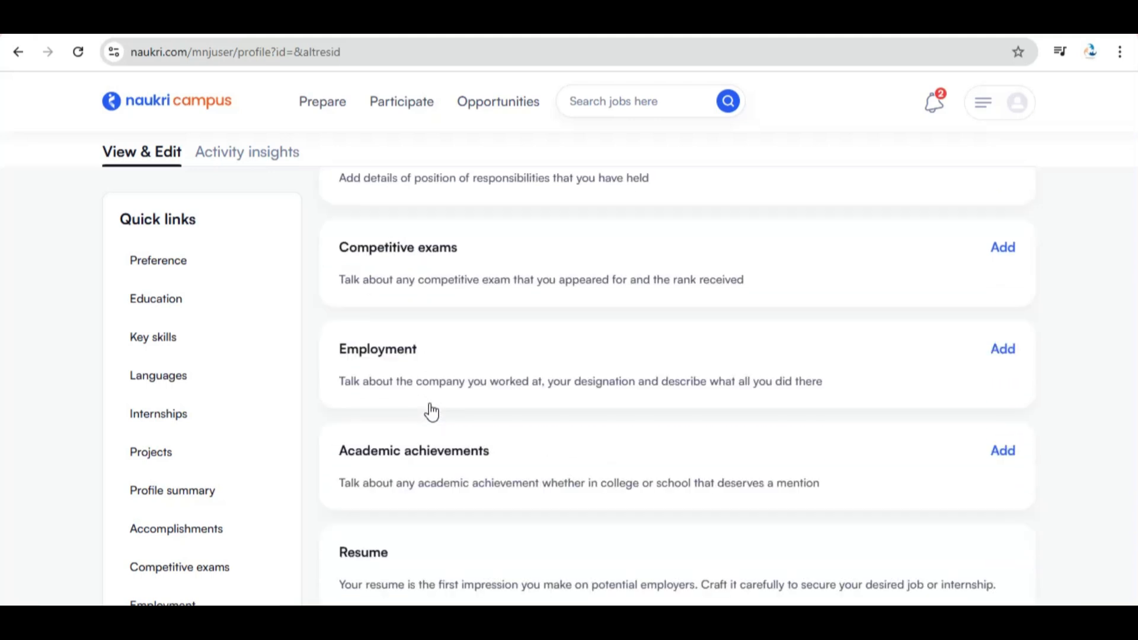
pyautogui.scroll(-1, 531, 336)
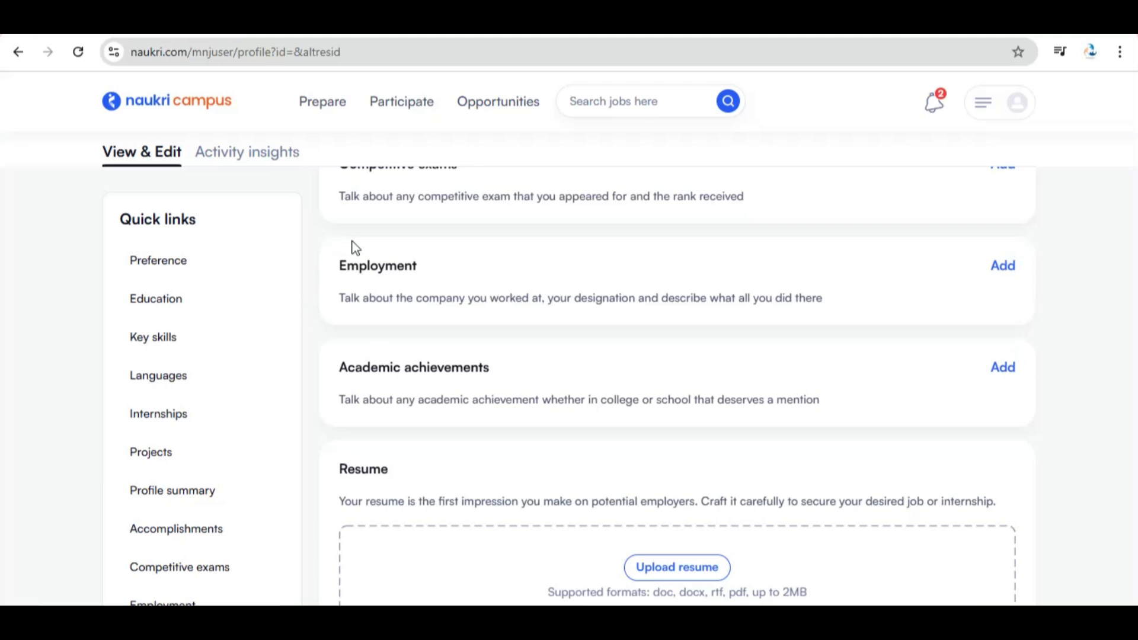
# Step: Begin an employment entry with 0 years 6 months experience, then cancel it without saving
pyautogui.click(1003, 267)
pyautogui.click(384, 280)
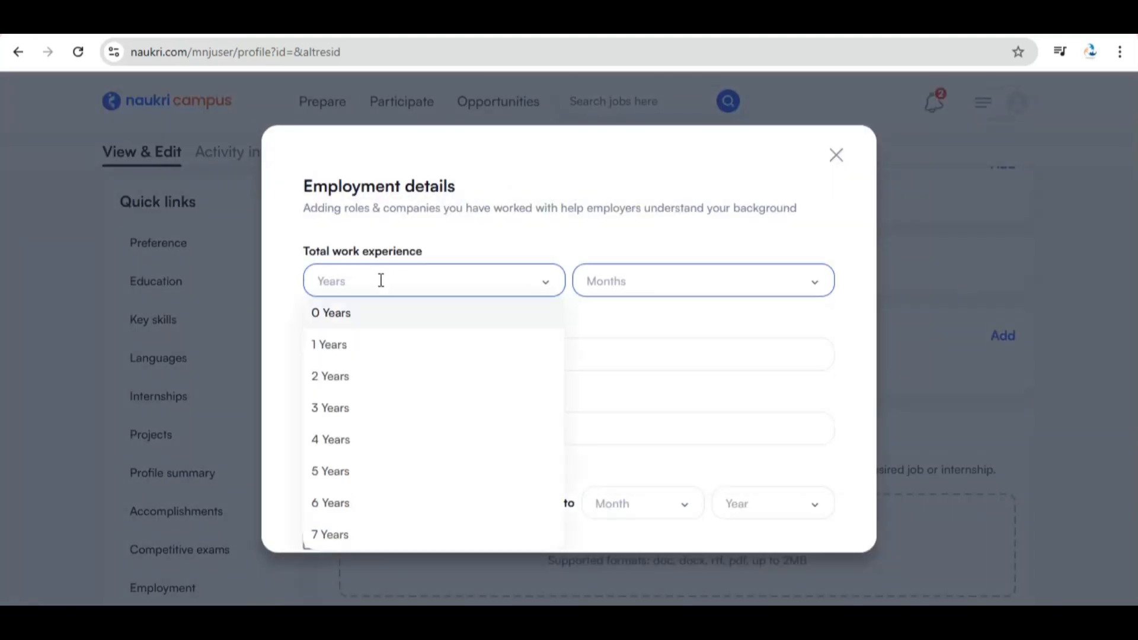
pyautogui.press('Down')
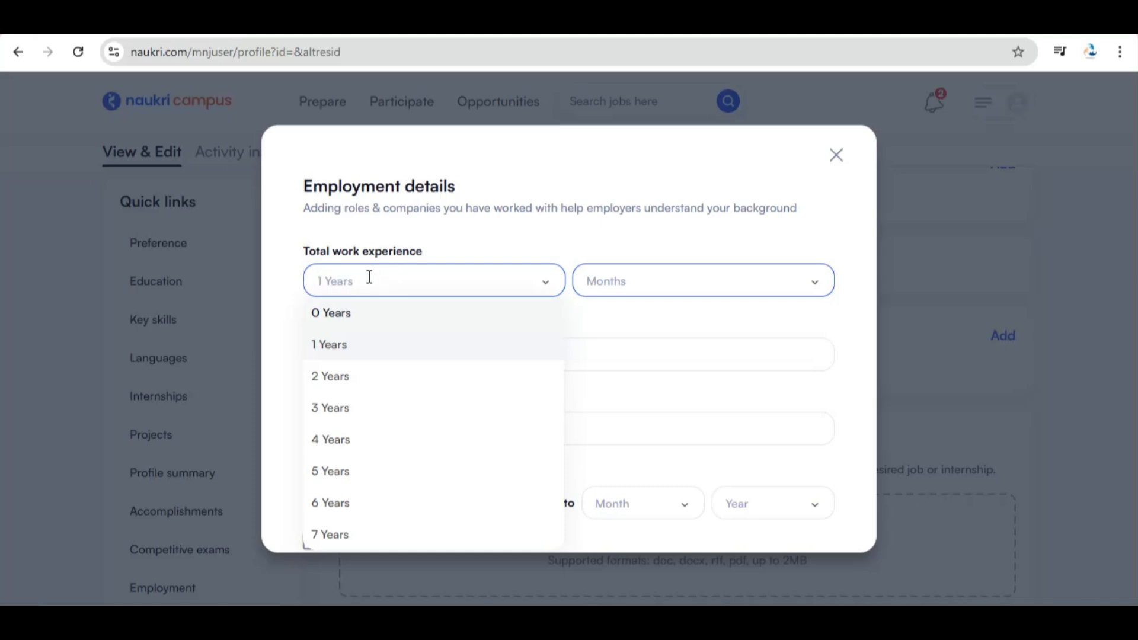
pyautogui.click(333, 312)
pyautogui.click(694, 280)
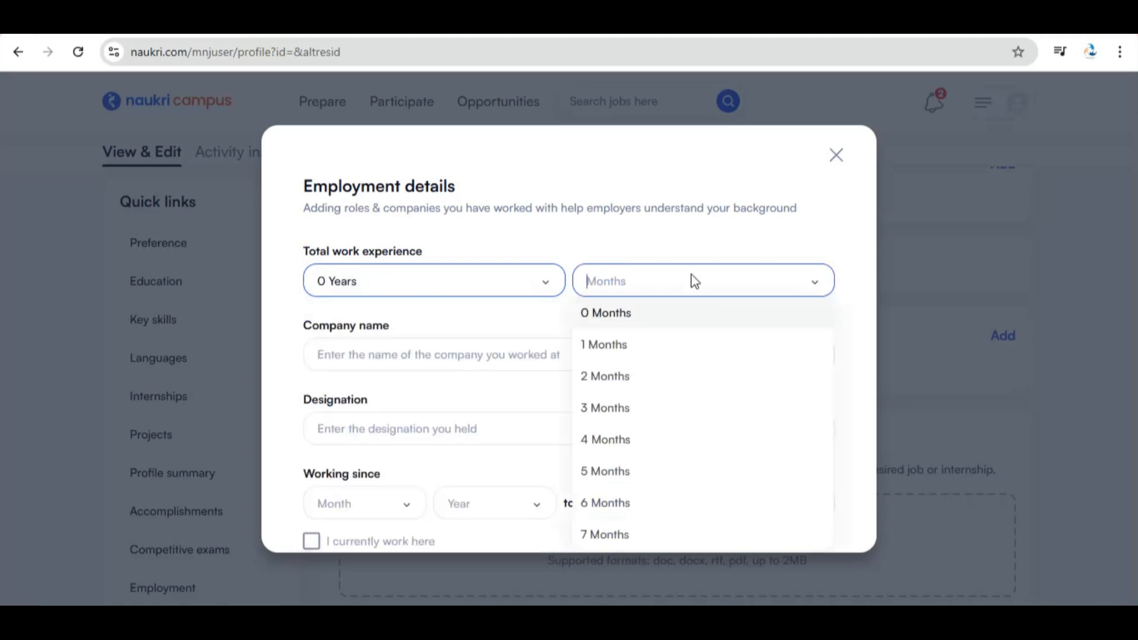
pyautogui.click(604, 503)
pyautogui.click(359, 363)
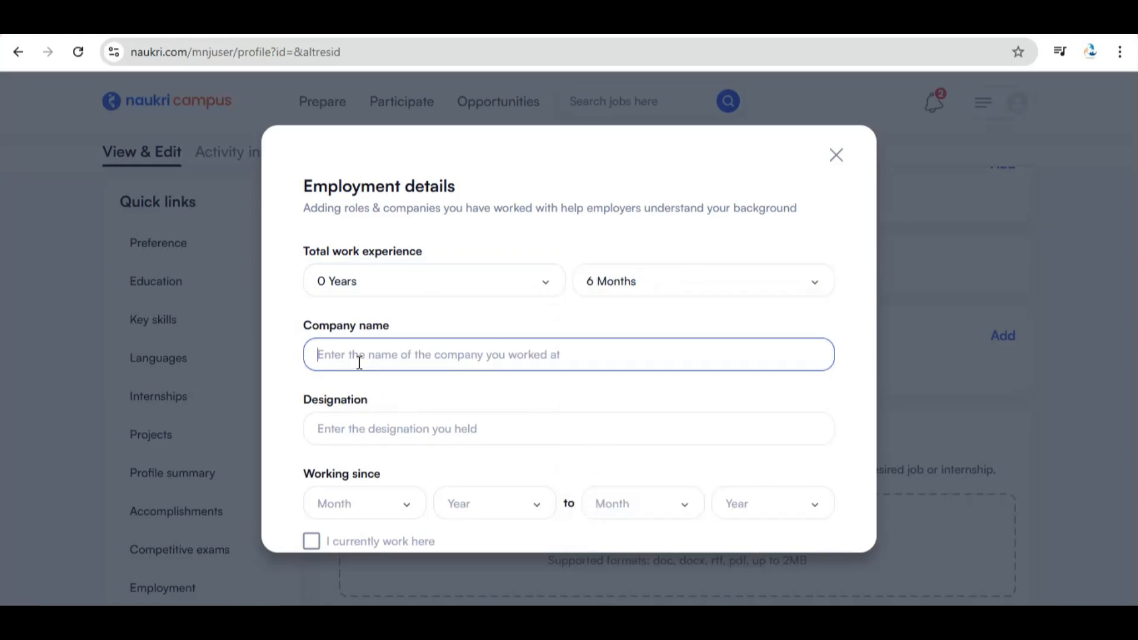
pyautogui.scroll(-3, 360, 362)
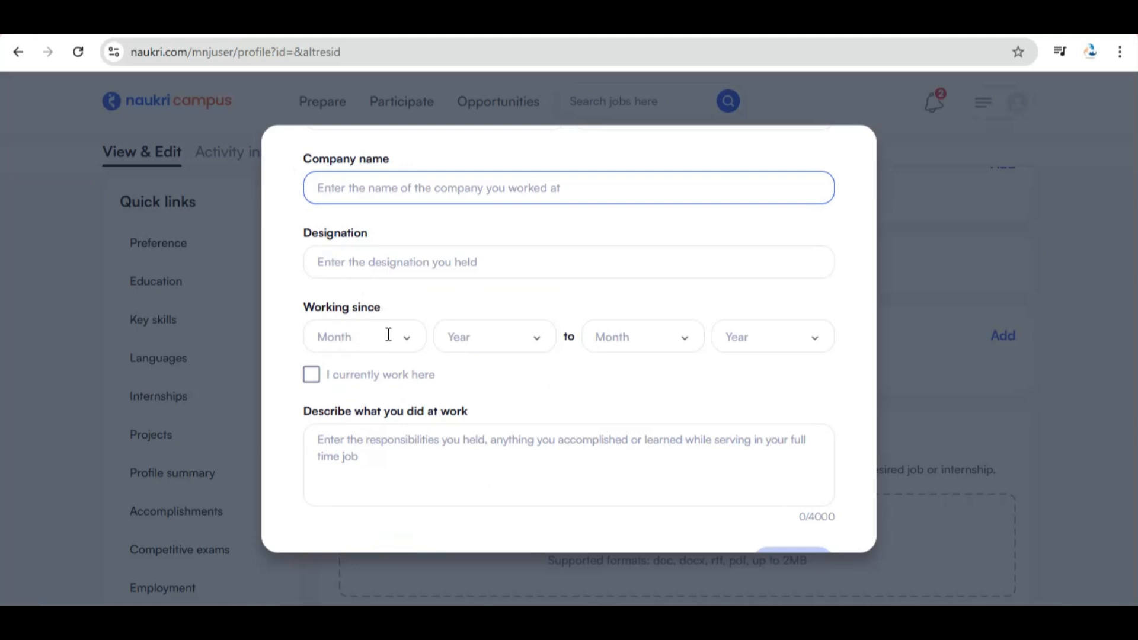
pyautogui.scroll(-1, 486, 406)
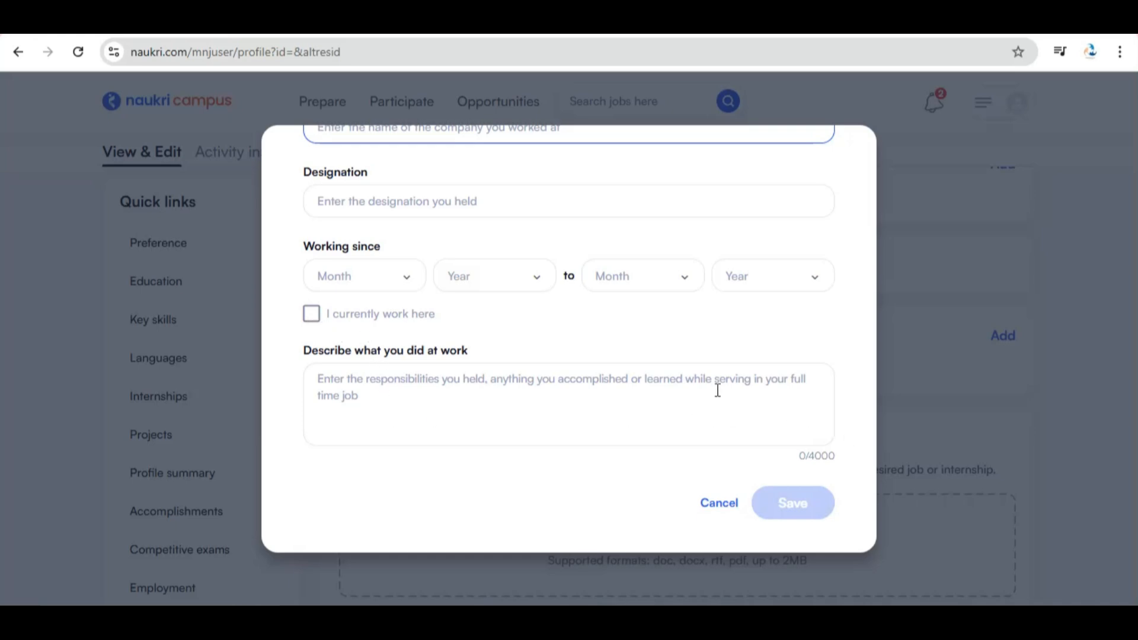
pyautogui.click(339, 401)
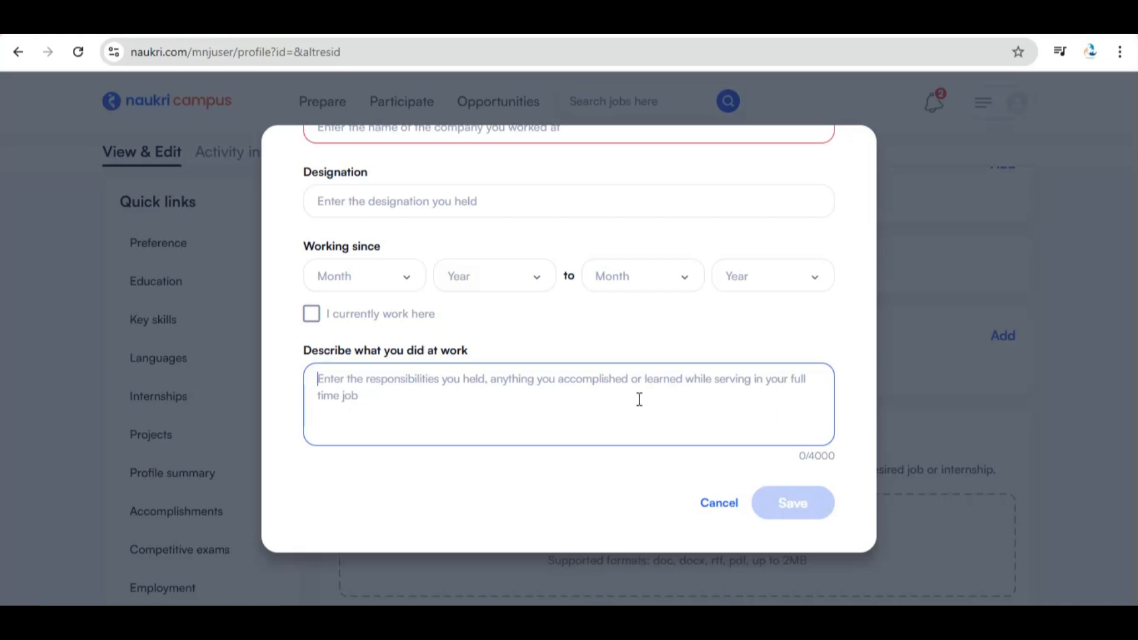
pyautogui.click(713, 510)
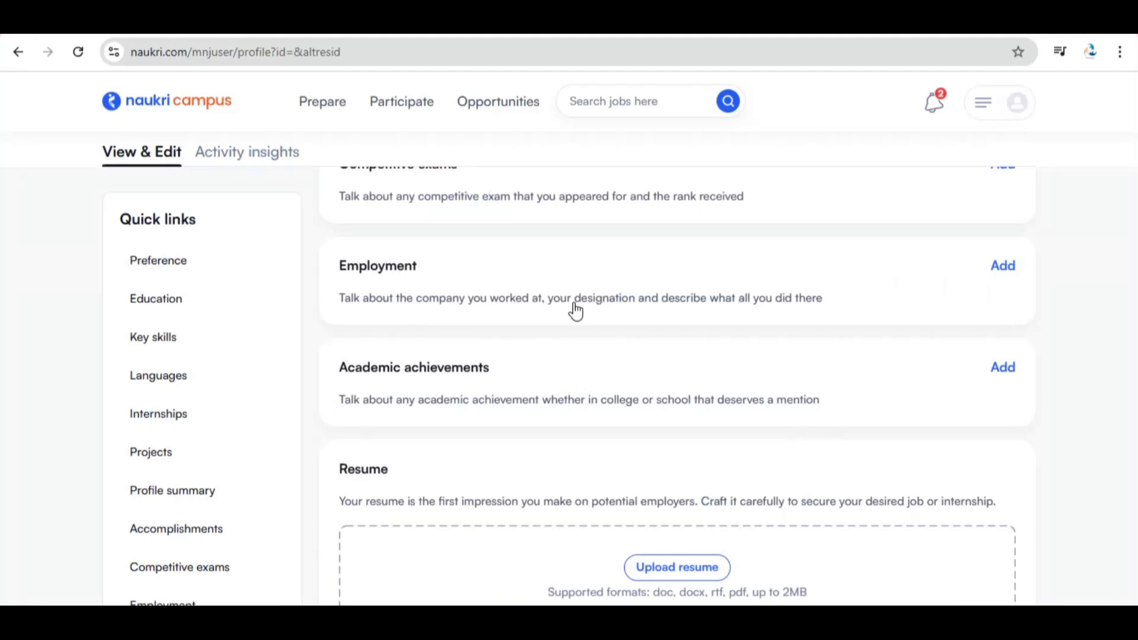
pyautogui.scroll(-3, 578, 310)
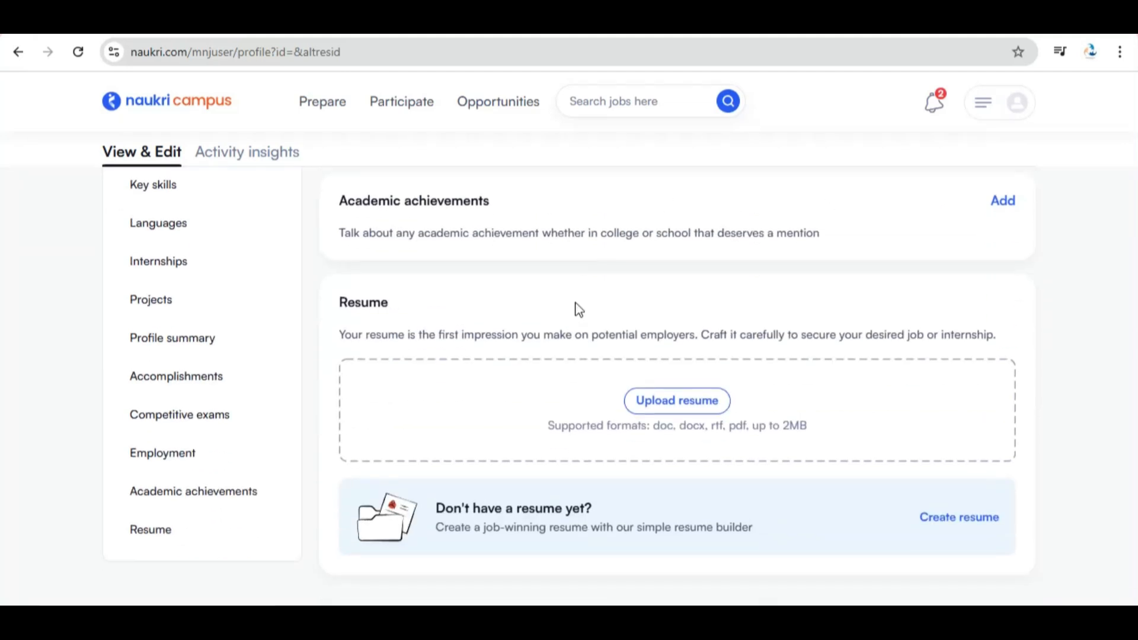
pyautogui.scroll(-2, 579, 310)
pyautogui.scroll(3, 561, 354)
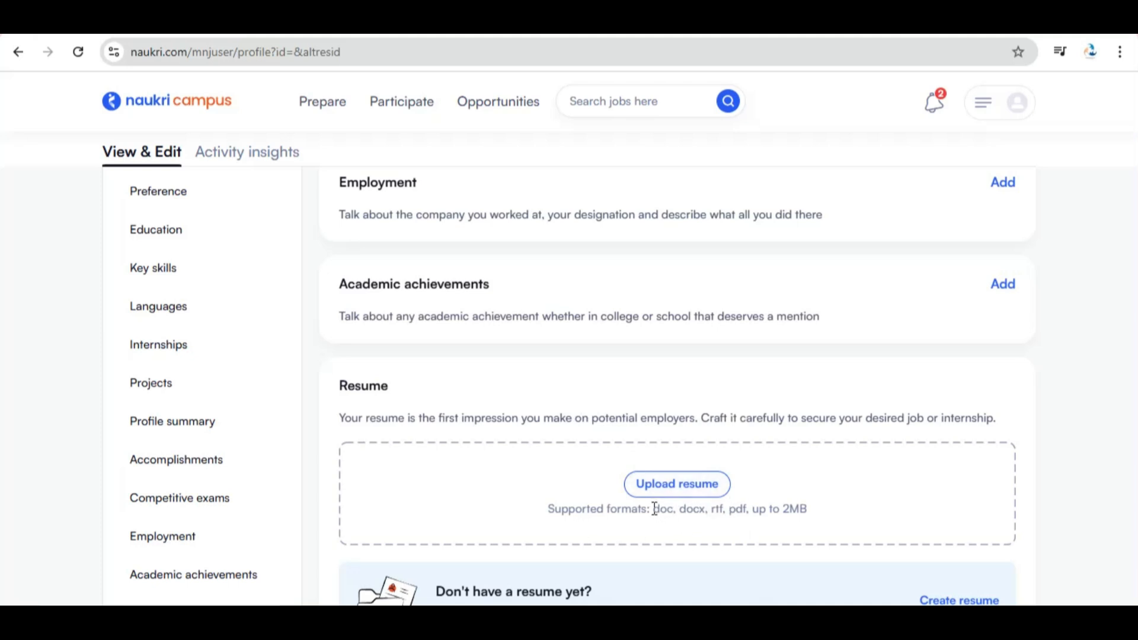
pyautogui.moveTo(654, 508); pyautogui.dragTo(750, 510)
pyautogui.moveTo(550, 508); pyautogui.dragTo(821, 510)
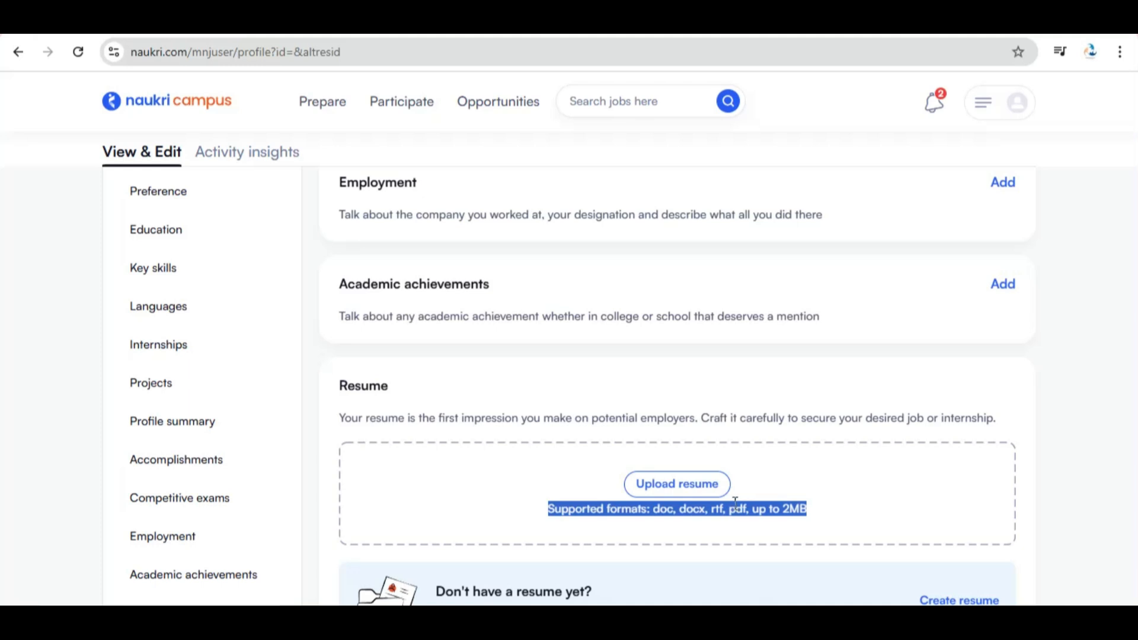
# Step: Upload the Dummy document from the Desktop as the profile resume
pyautogui.click(689, 487)
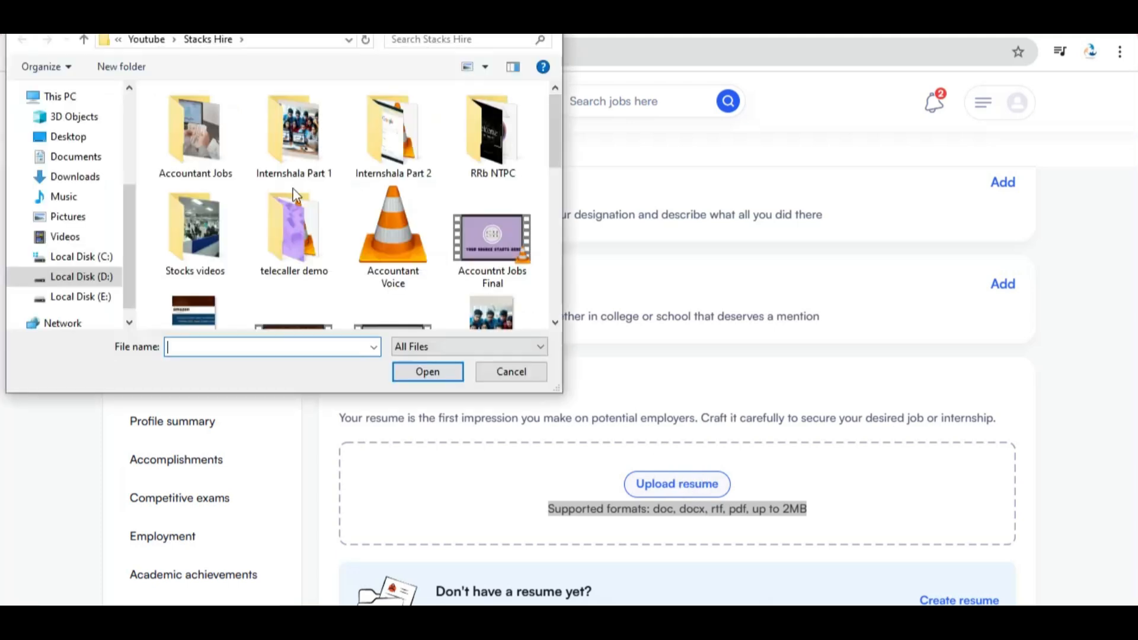
pyautogui.click(70, 137)
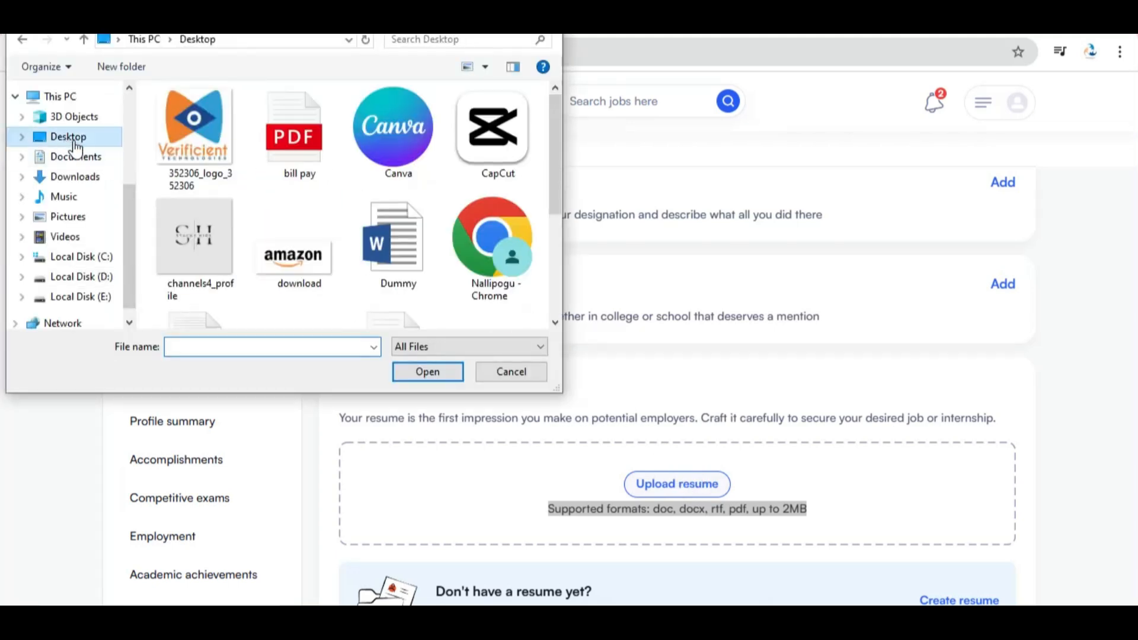
pyautogui.click(391, 259)
pyautogui.click(420, 373)
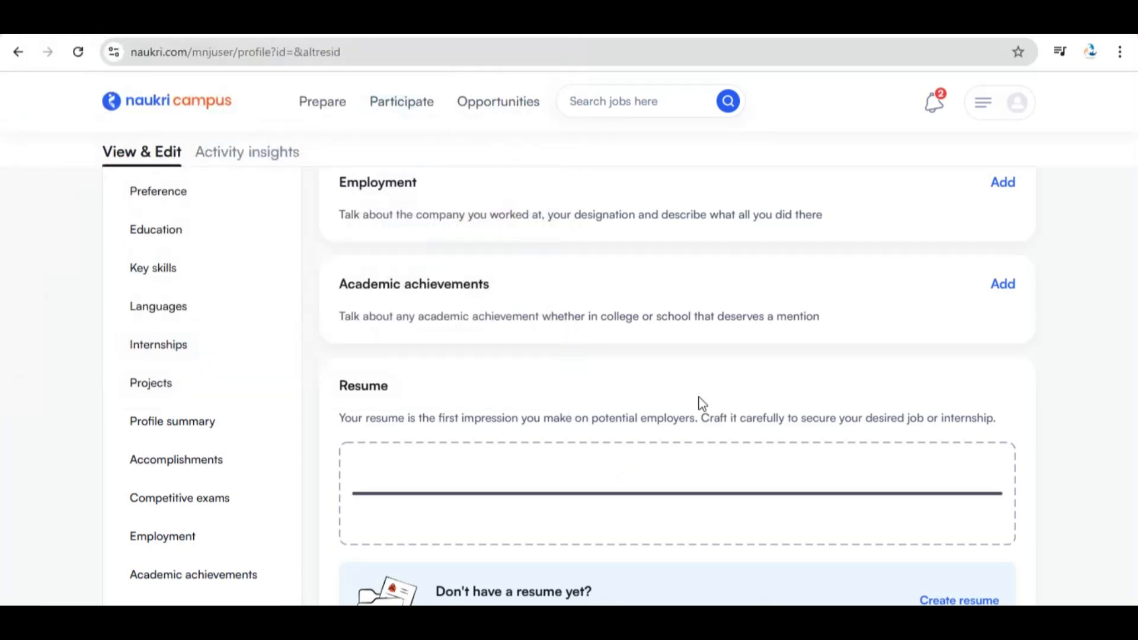
# Step: Update the profile resume to Dummy.docx.docx, then return to the top of the profile
pyautogui.scroll(-2, 788, 390)
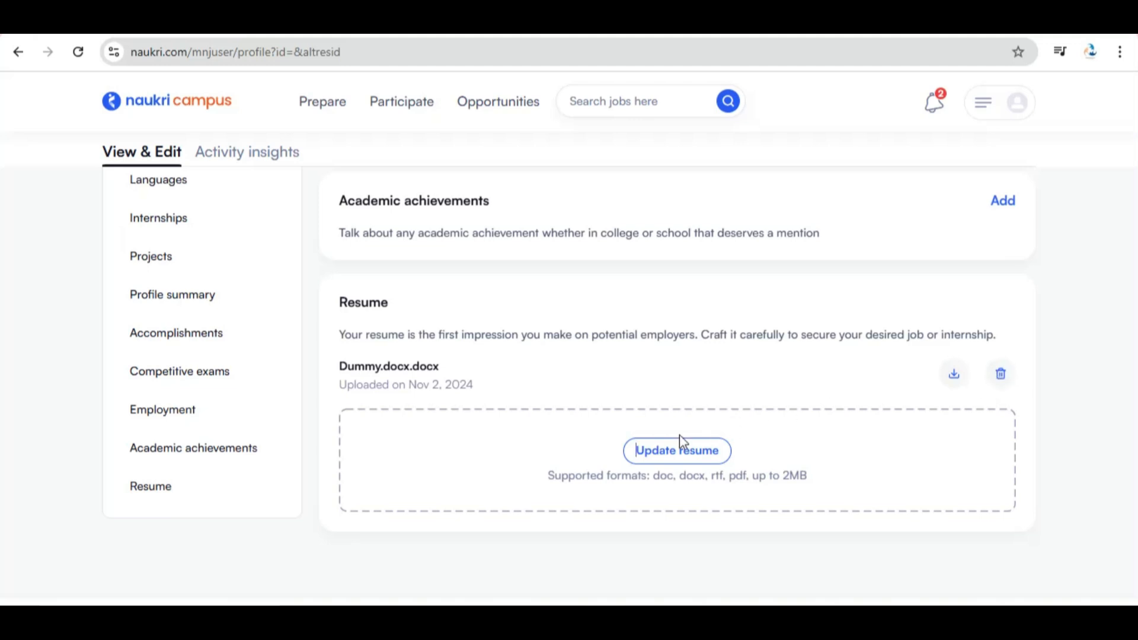
pyautogui.click(674, 453)
pyautogui.moveTo(344, 364); pyautogui.dragTo(419, 373)
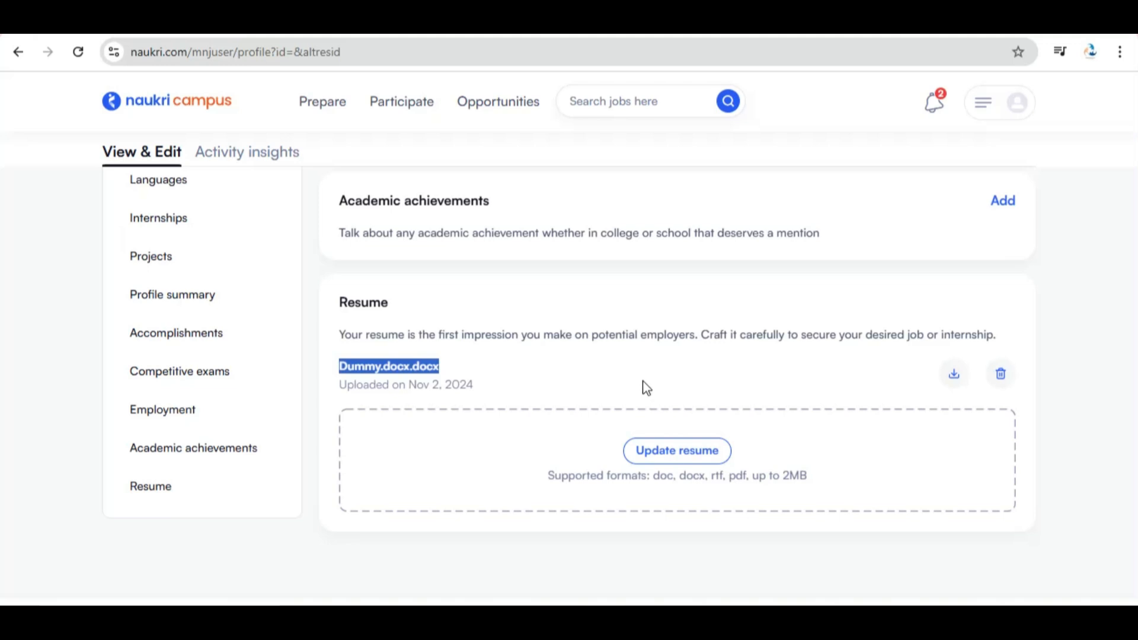
pyautogui.scroll(2, 573, 469)
pyautogui.scroll(-3, 575, 468)
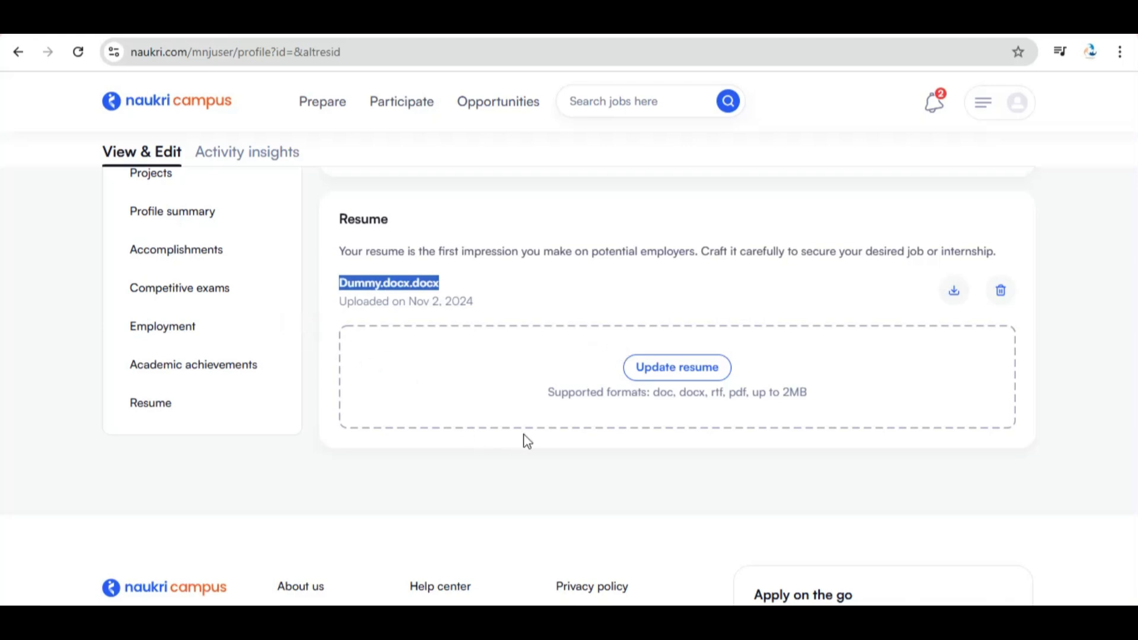
pyautogui.scroll(10, 536, 436)
pyautogui.scroll(5, 537, 435)
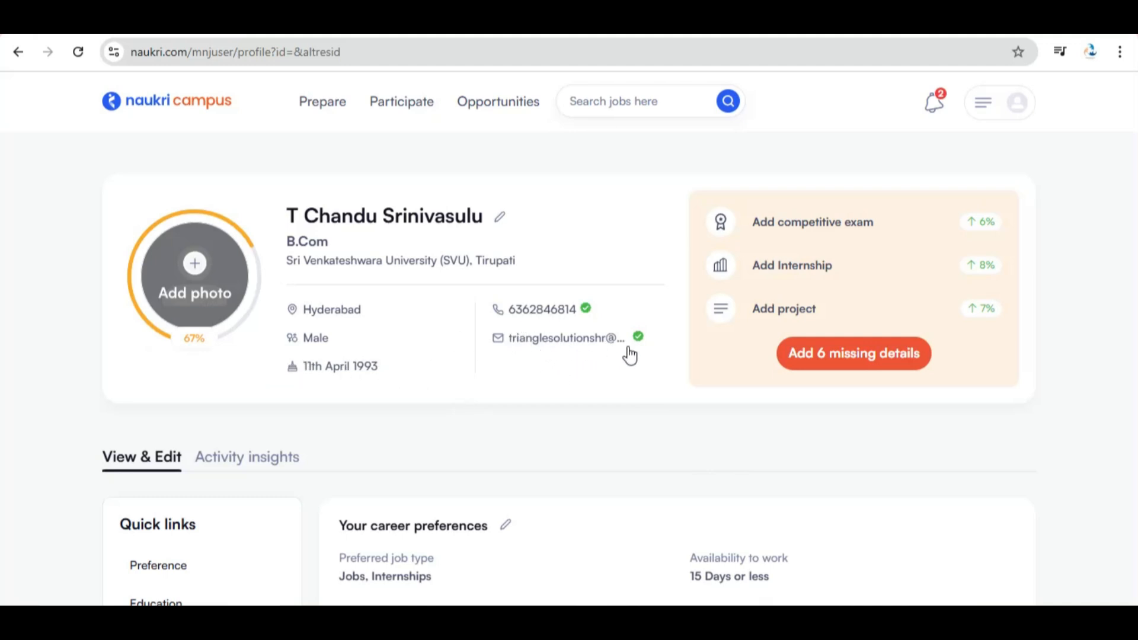
# Step: Bring up the notifications dropdown listing 9 recommended jobs and 6 pending actions
pyautogui.scroll(-4, 193, 417)
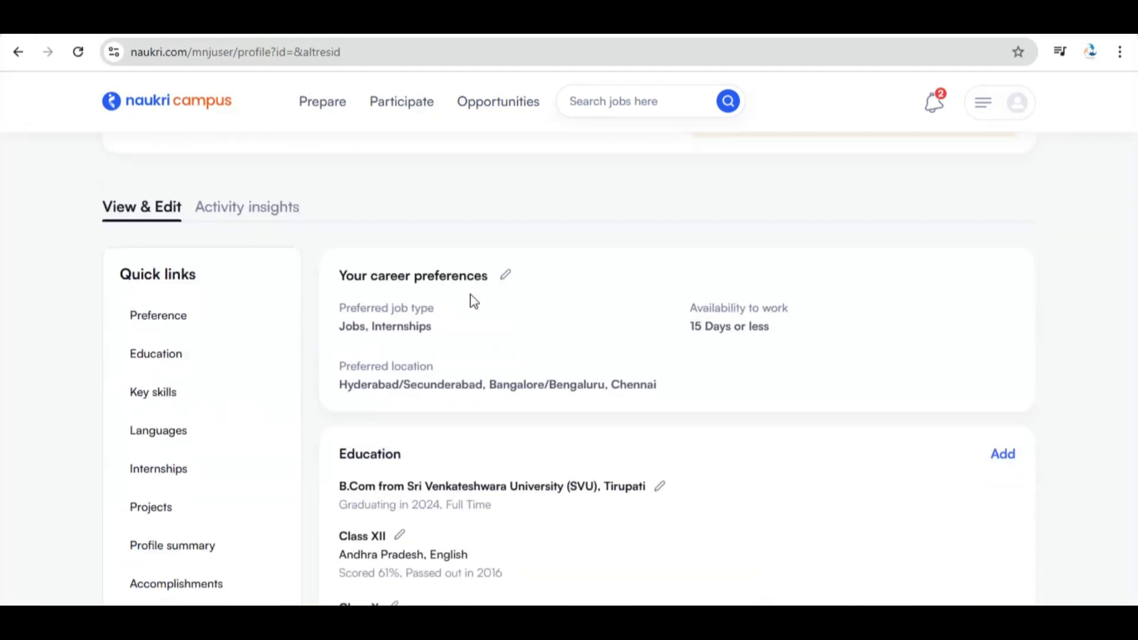
pyautogui.scroll(-15, 741, 384)
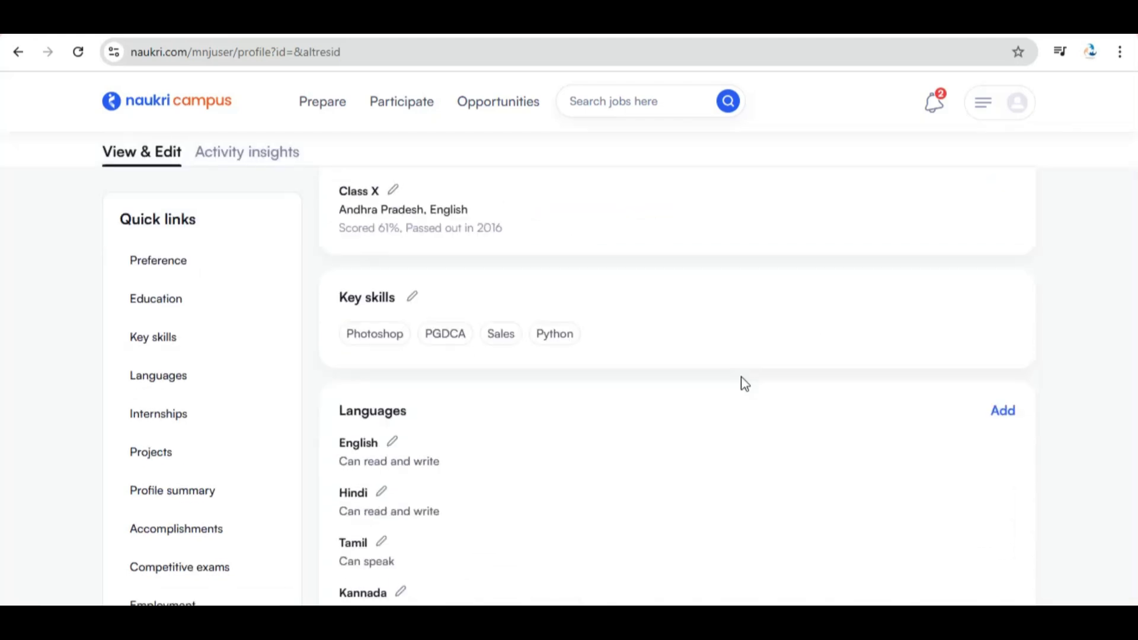
pyautogui.scroll(20, 617, 422)
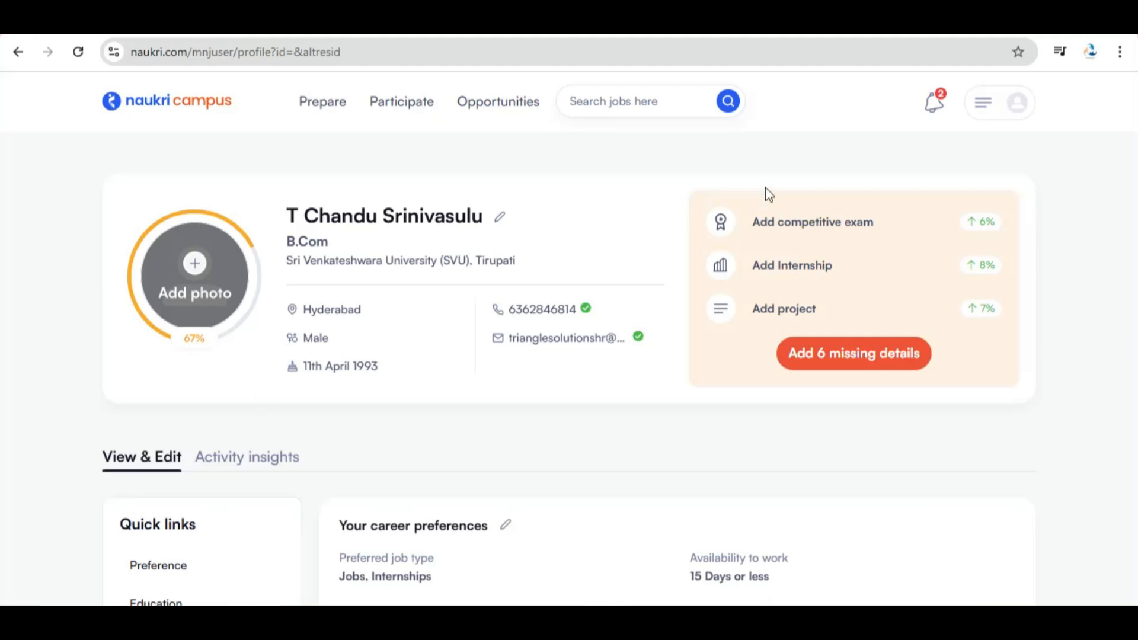
pyautogui.moveTo(942, 109)
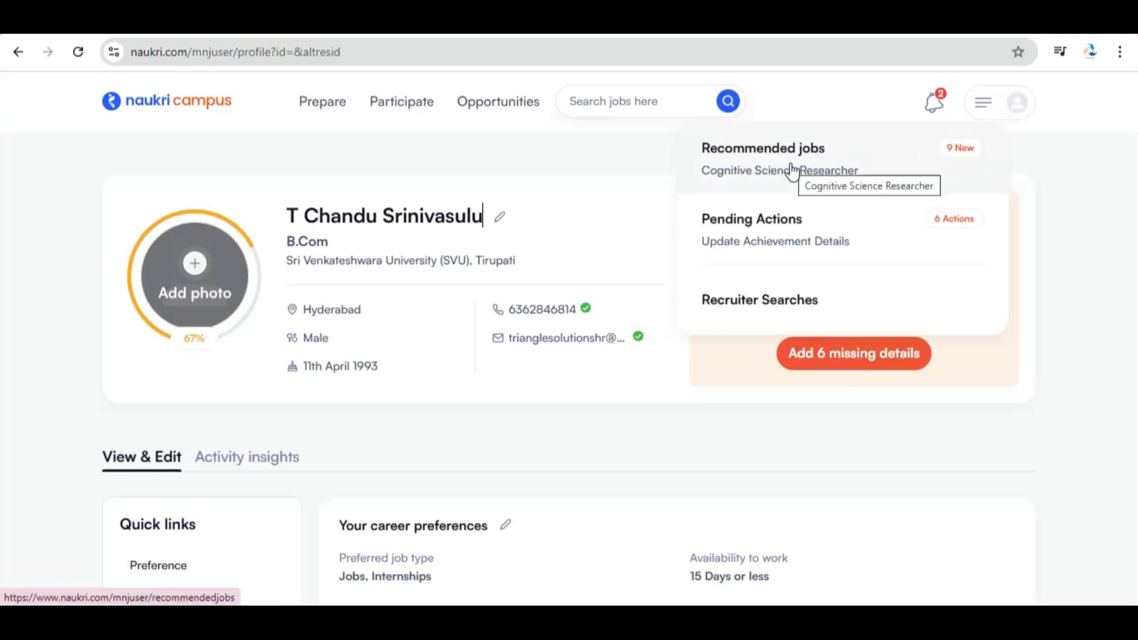
# Step: Open Recommended jobs and browse the 50 profile-matched openings, mostly in Hyderabad
pyautogui.click(740, 168)
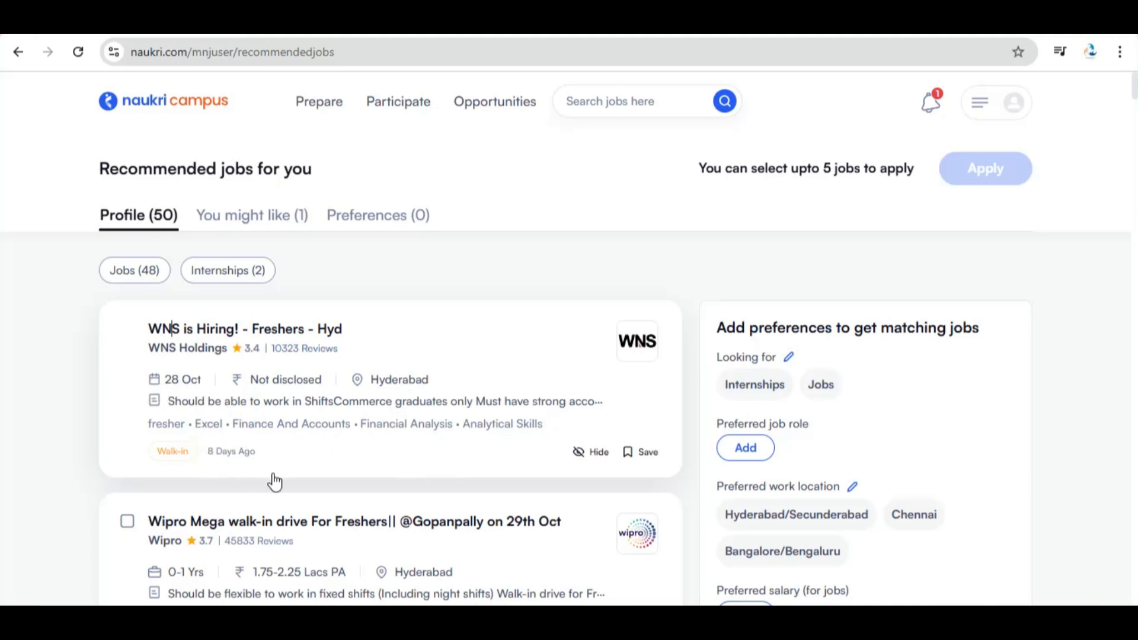
pyautogui.scroll(-4, 380, 417)
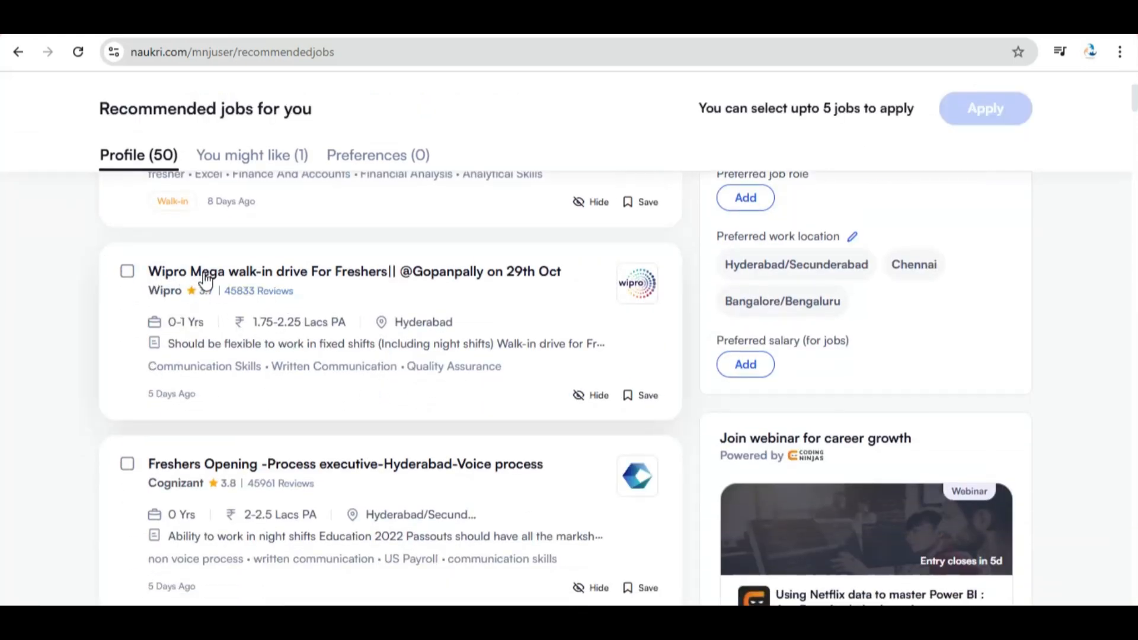
pyautogui.scroll(-4, 339, 382)
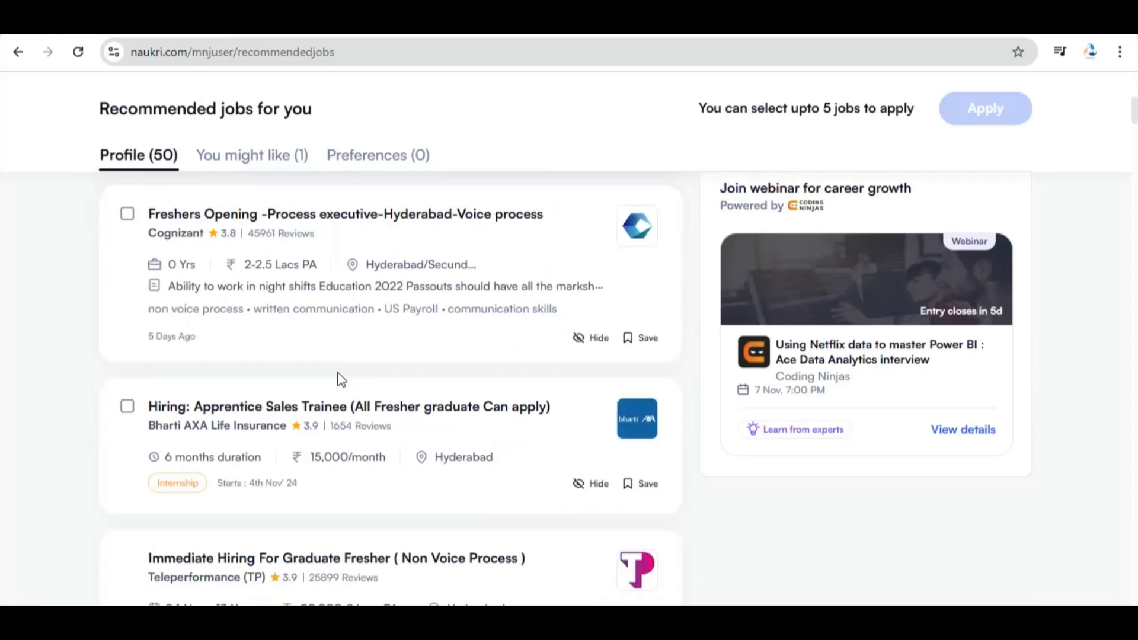
pyautogui.scroll(-3, 467, 415)
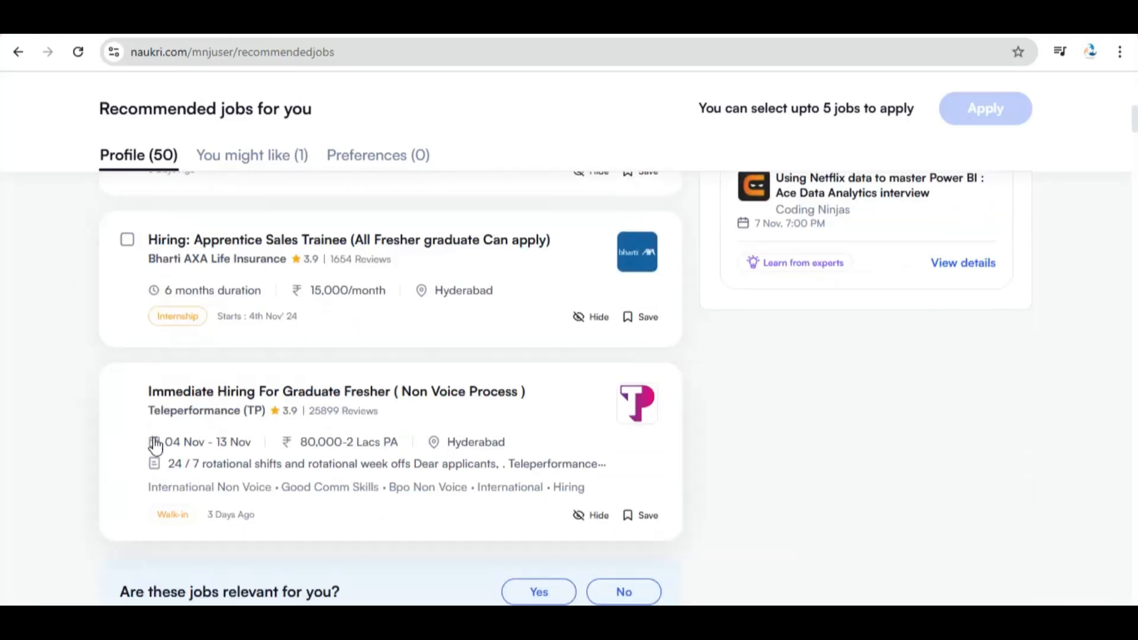
pyautogui.scroll(-5, 420, 409)
pyautogui.scroll(-6, 297, 495)
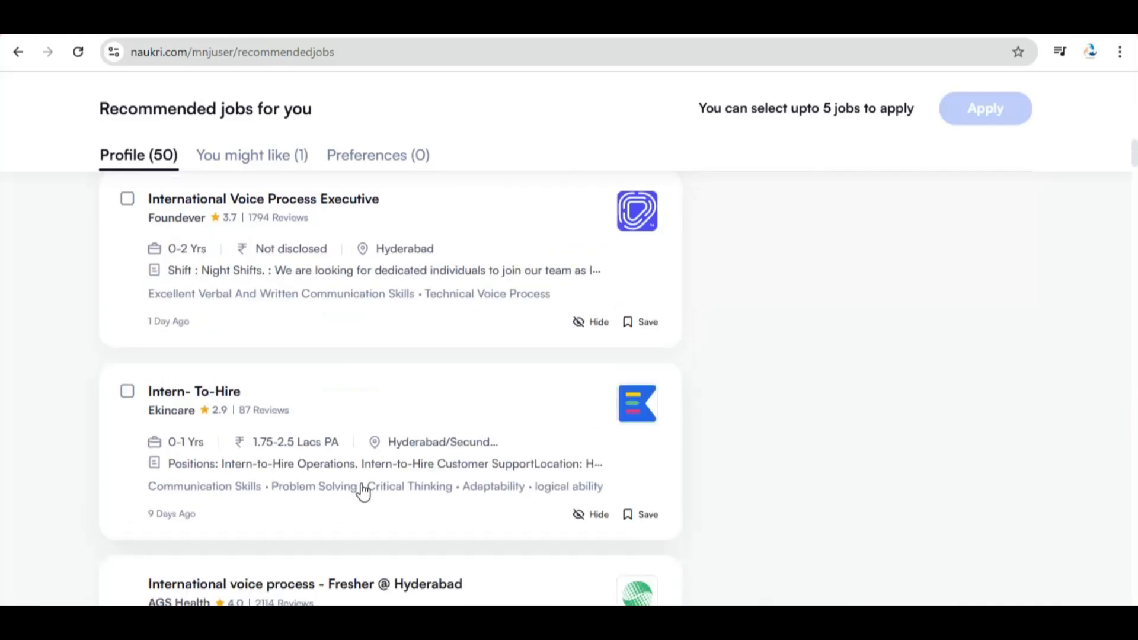
pyautogui.scroll(5, 379, 493)
pyautogui.scroll(12, 363, 497)
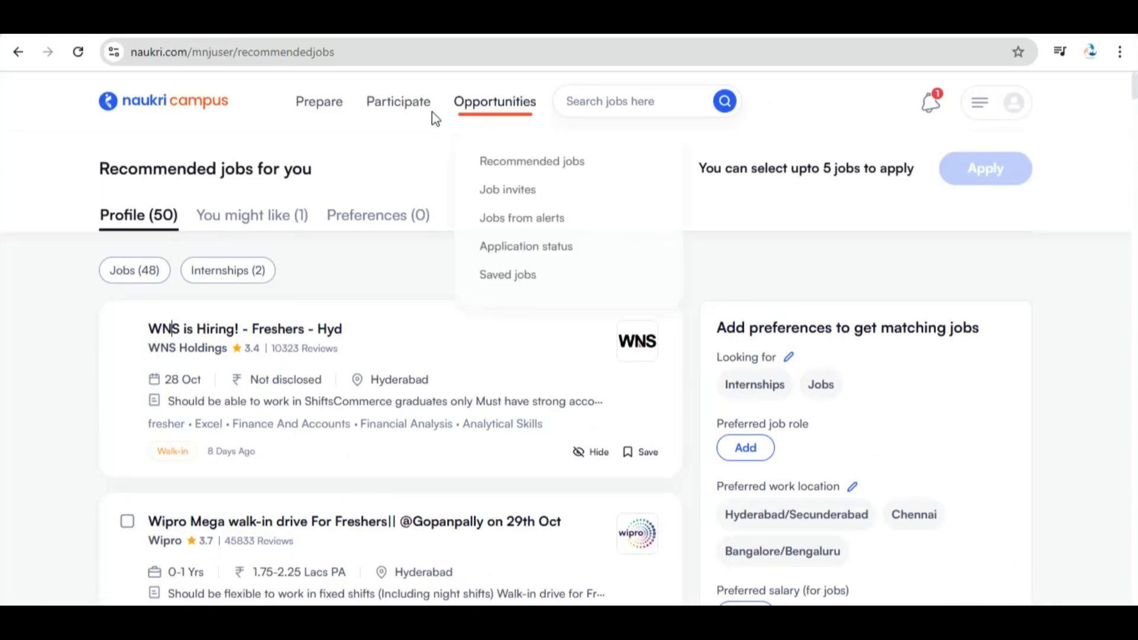
# Step: Return to the Naukri Campus homepage via its logo and look over the Prepare and Opportunities menus
pyautogui.moveTo(295, 110)
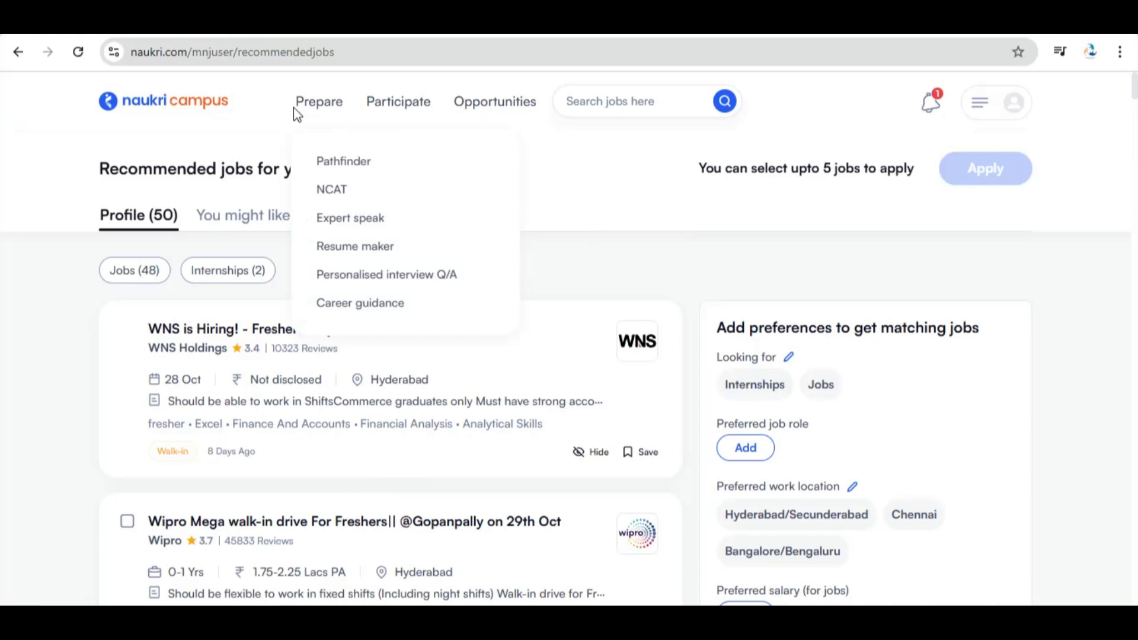
pyautogui.click(134, 109)
pyautogui.moveTo(311, 106)
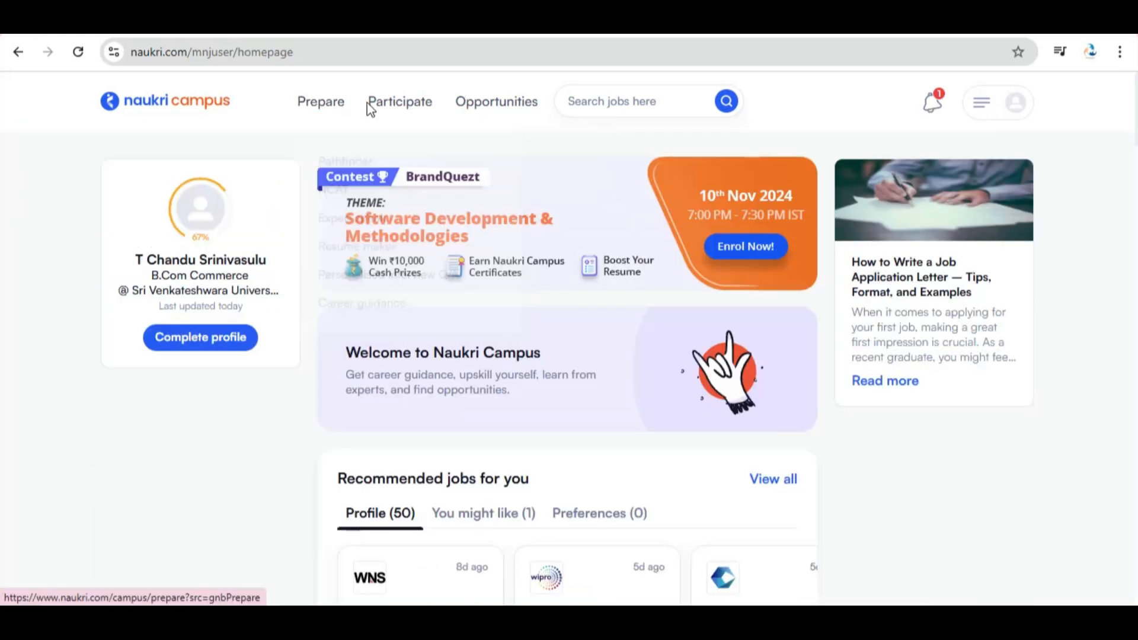
pyautogui.moveTo(469, 107)
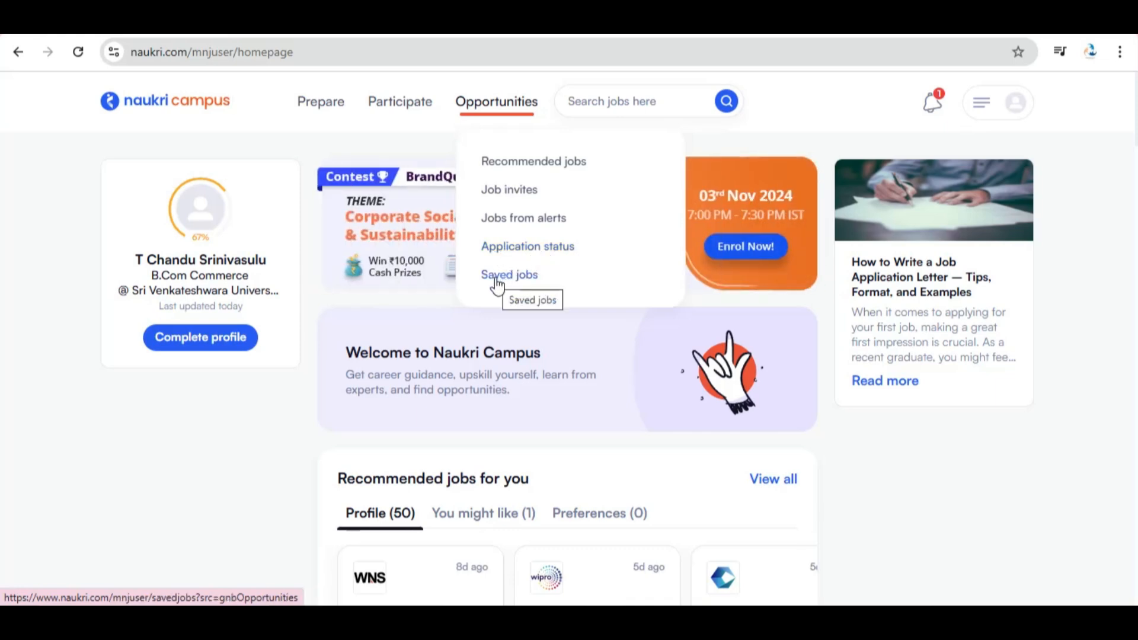
pyautogui.scroll(-3, 437, 563)
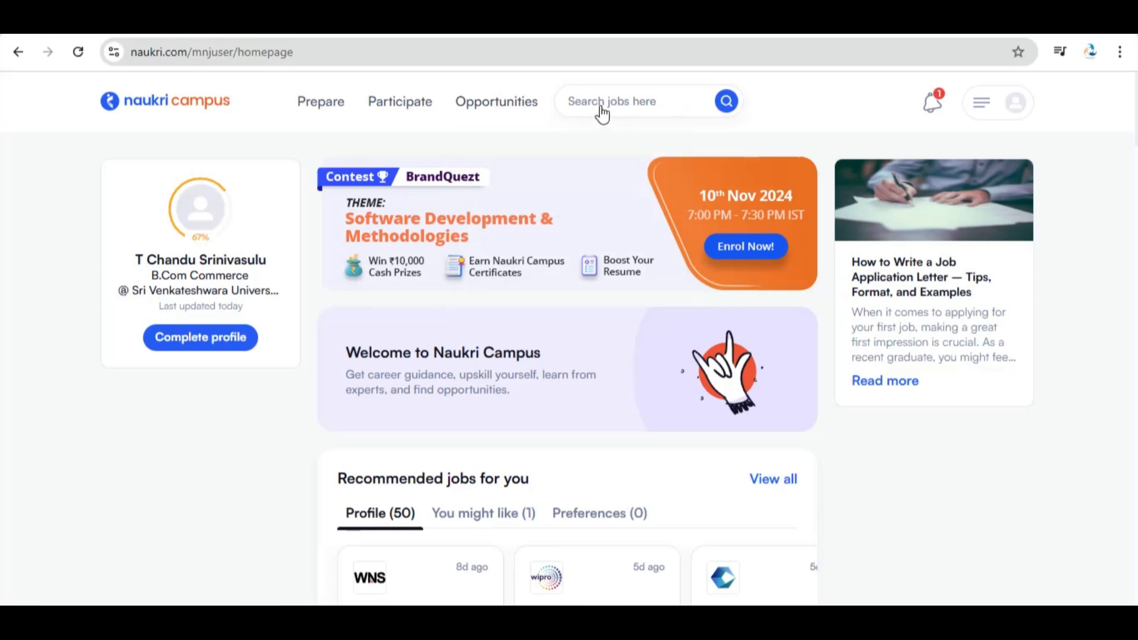
# Step: Search Jobs with keyword Fresher and location Hyderabad
pyautogui.click(600, 102)
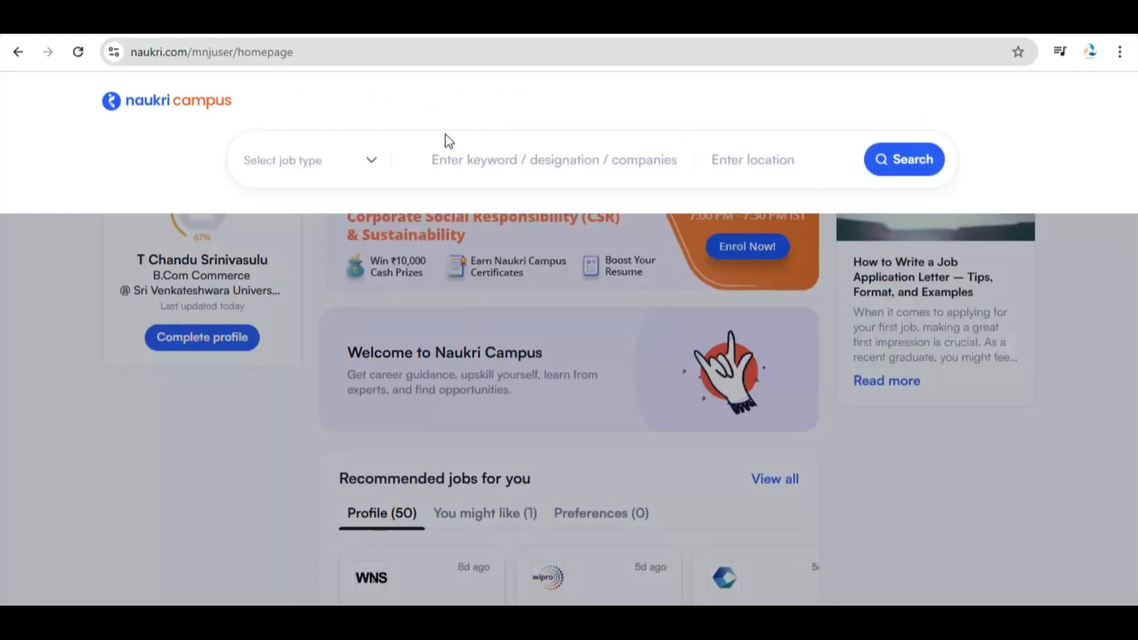
pyautogui.click(295, 159)
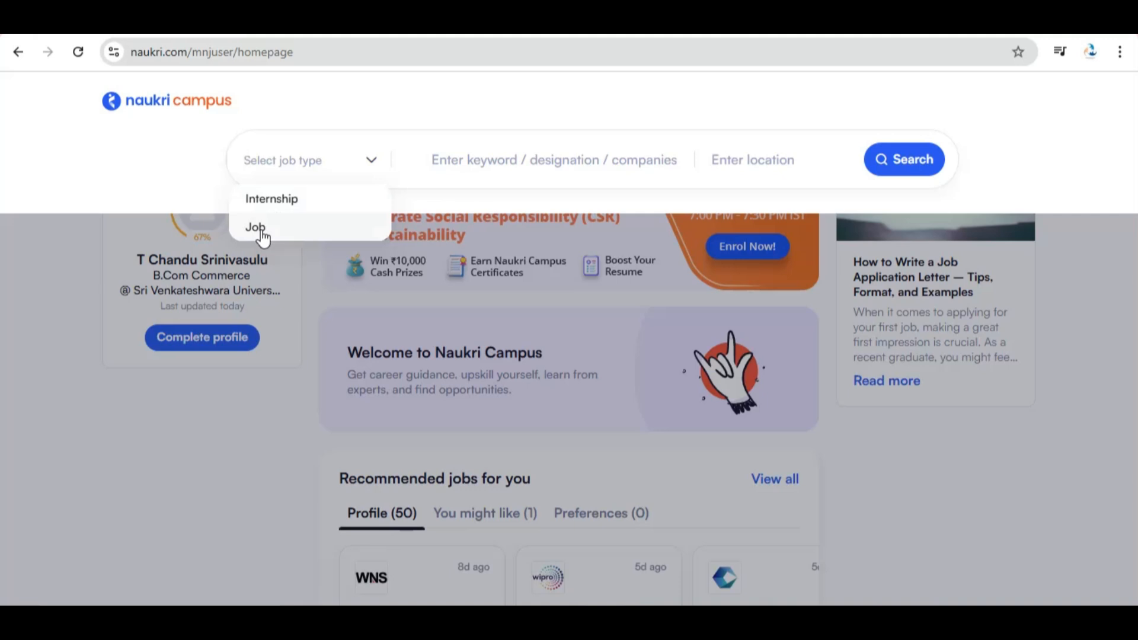
pyautogui.click(259, 229)
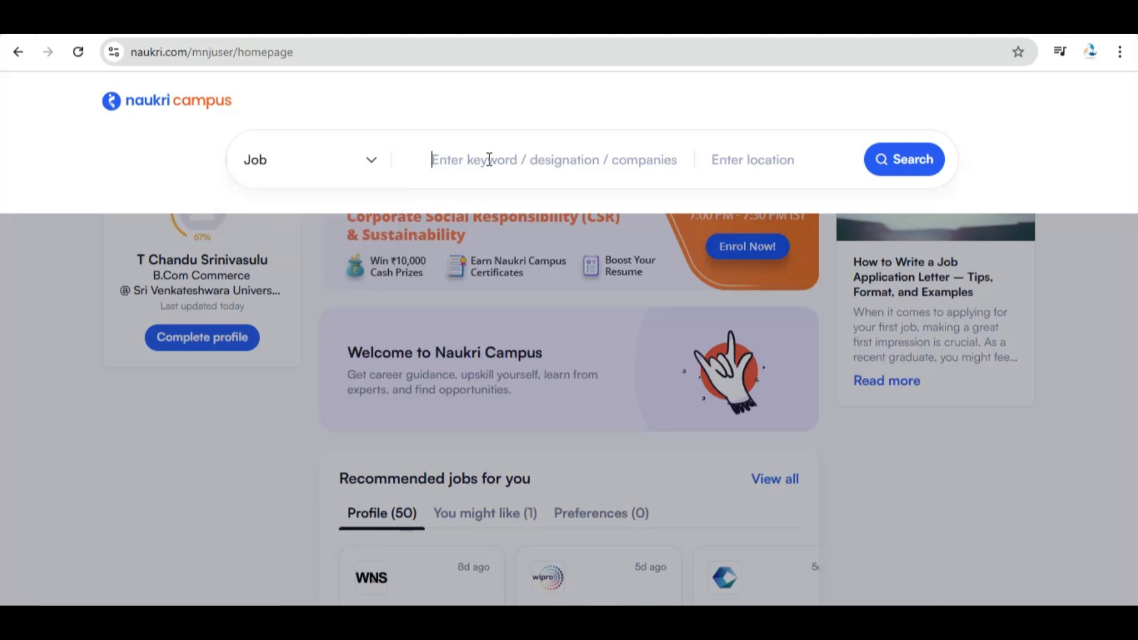
pyautogui.write('fre')
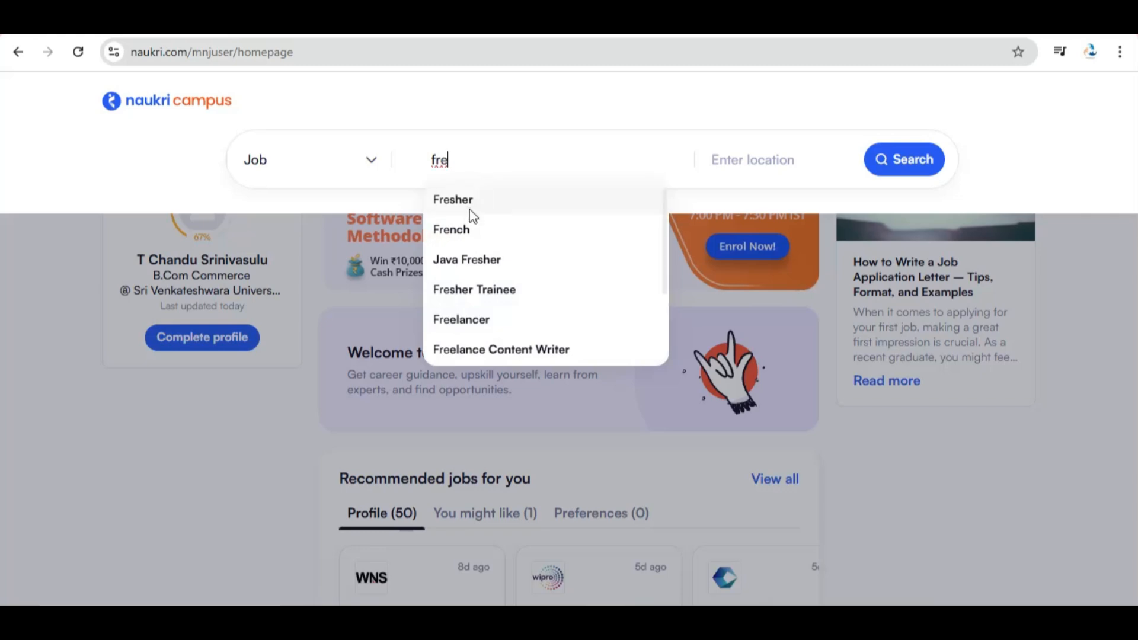
pyautogui.click(460, 202)
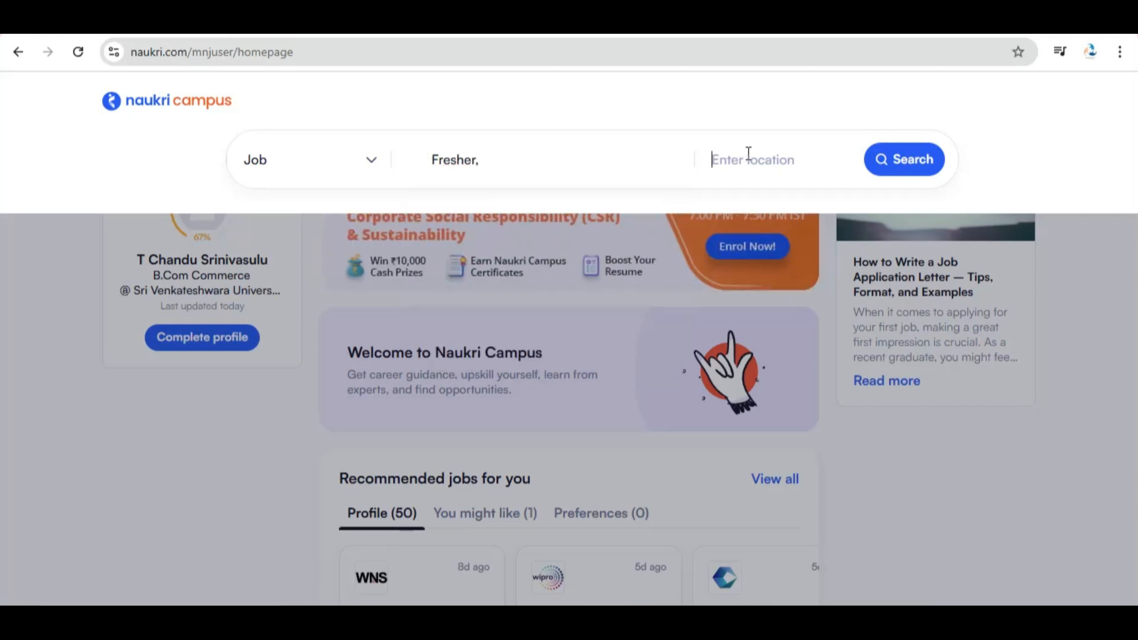
pyautogui.write('hyder')
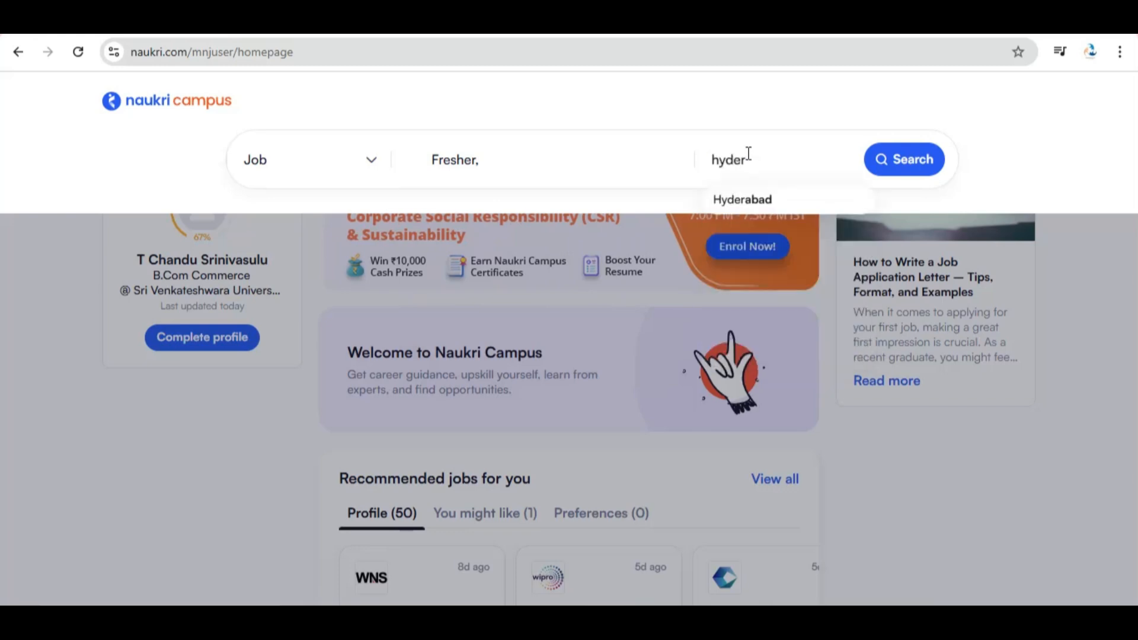
pyautogui.click(757, 200)
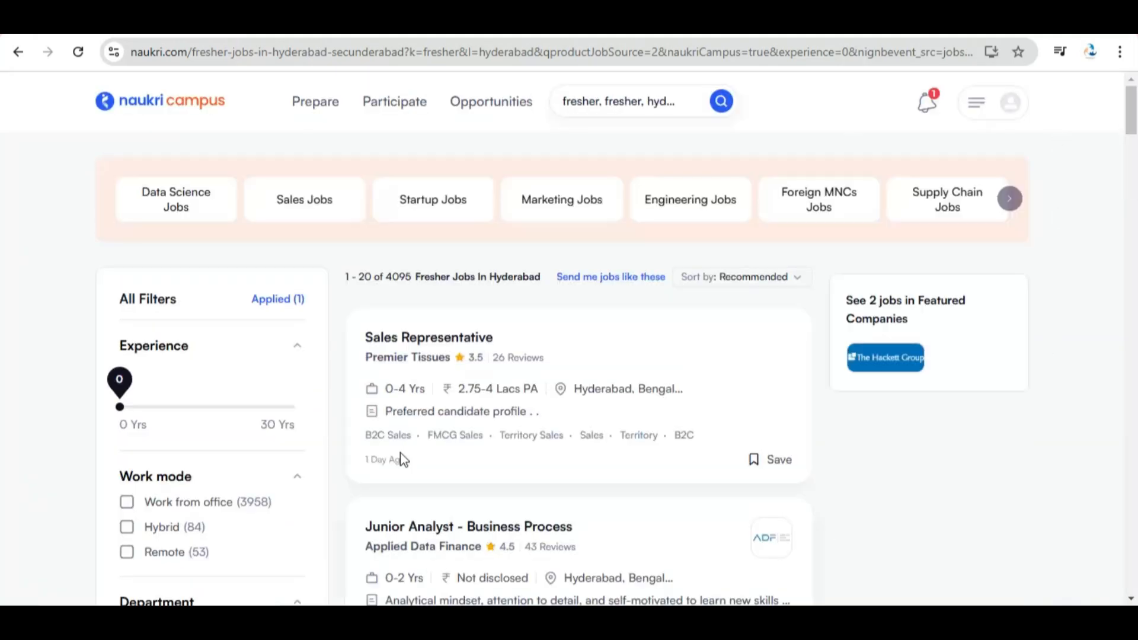
# Step: Block the browser's request to know your location
pyautogui.scroll(-1, 394, 356)
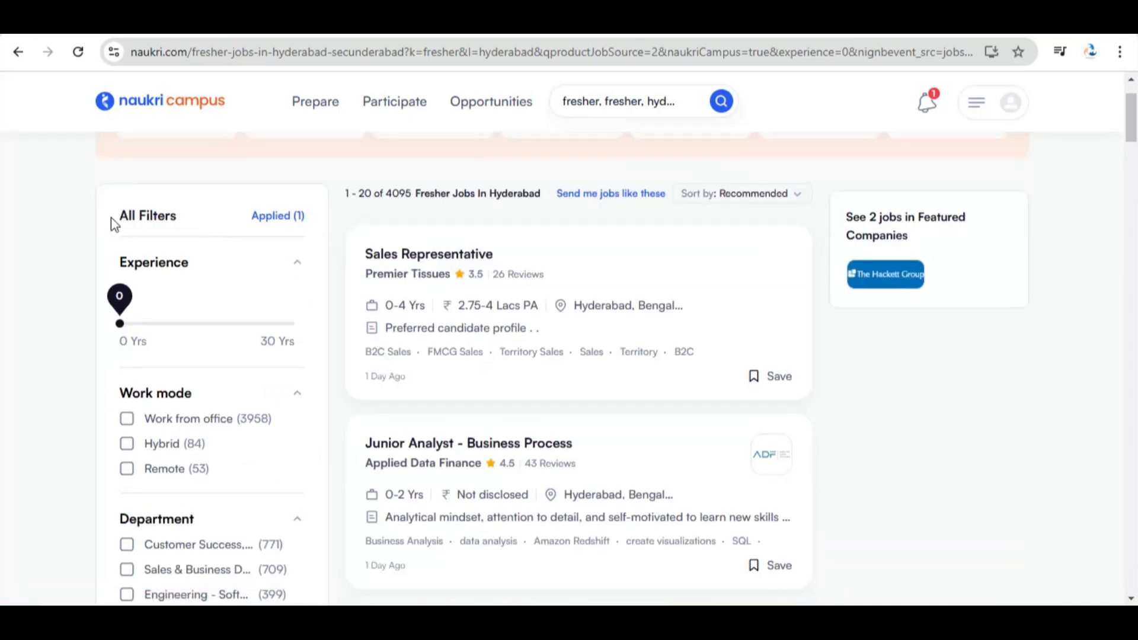
pyautogui.scroll(-1, 231, 458)
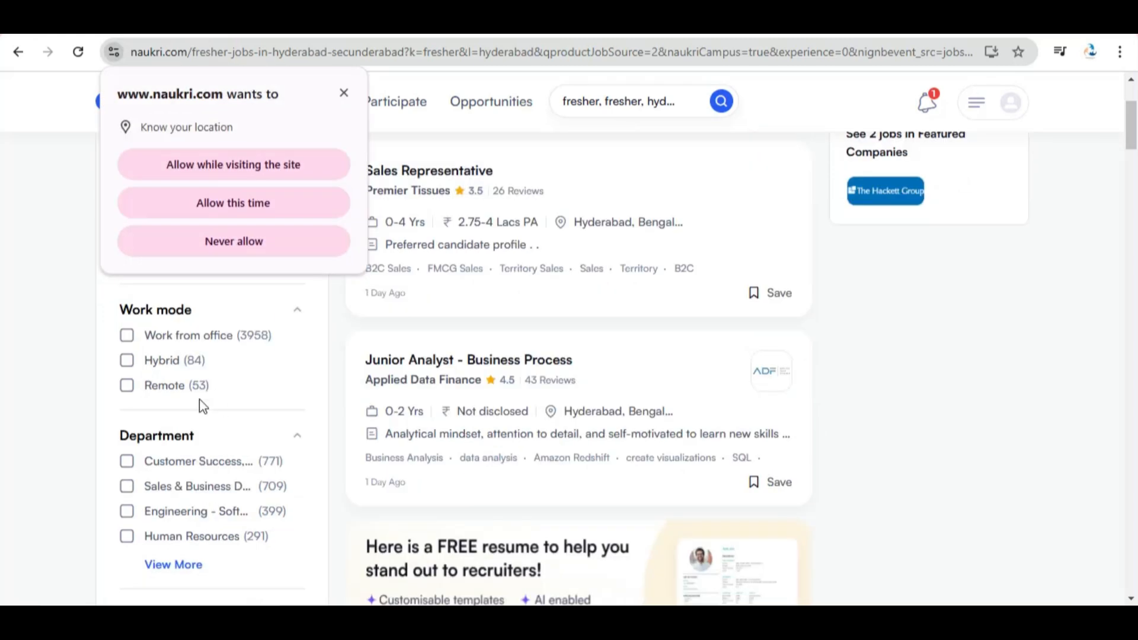
pyautogui.click(344, 94)
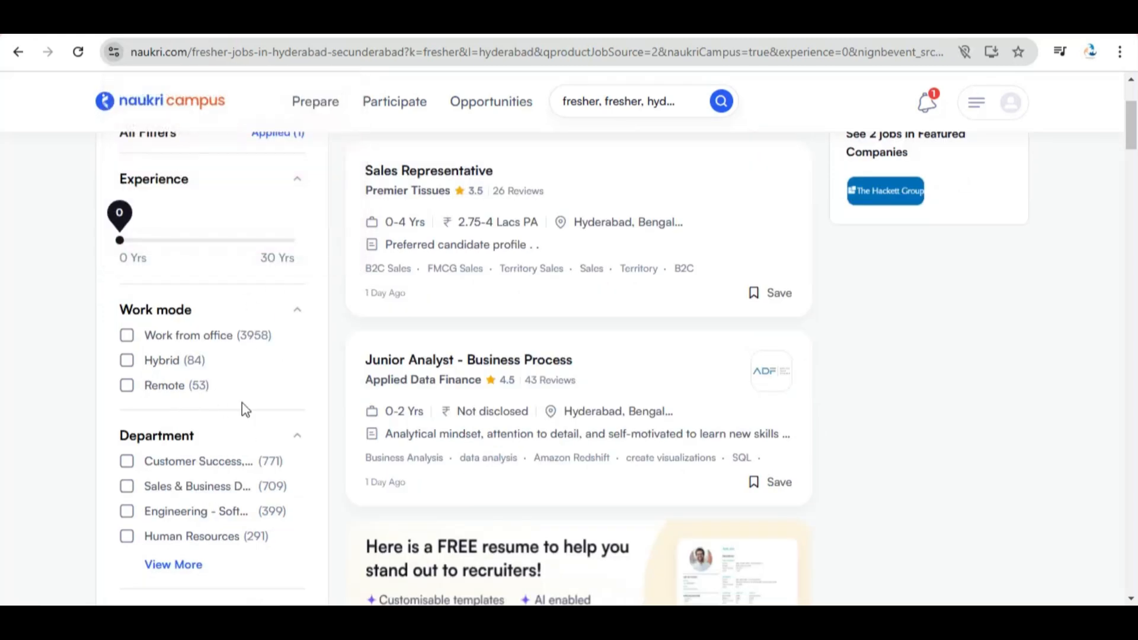
# Step: Set the Freshness filter to Last 1 day
pyautogui.scroll(-3, 193, 460)
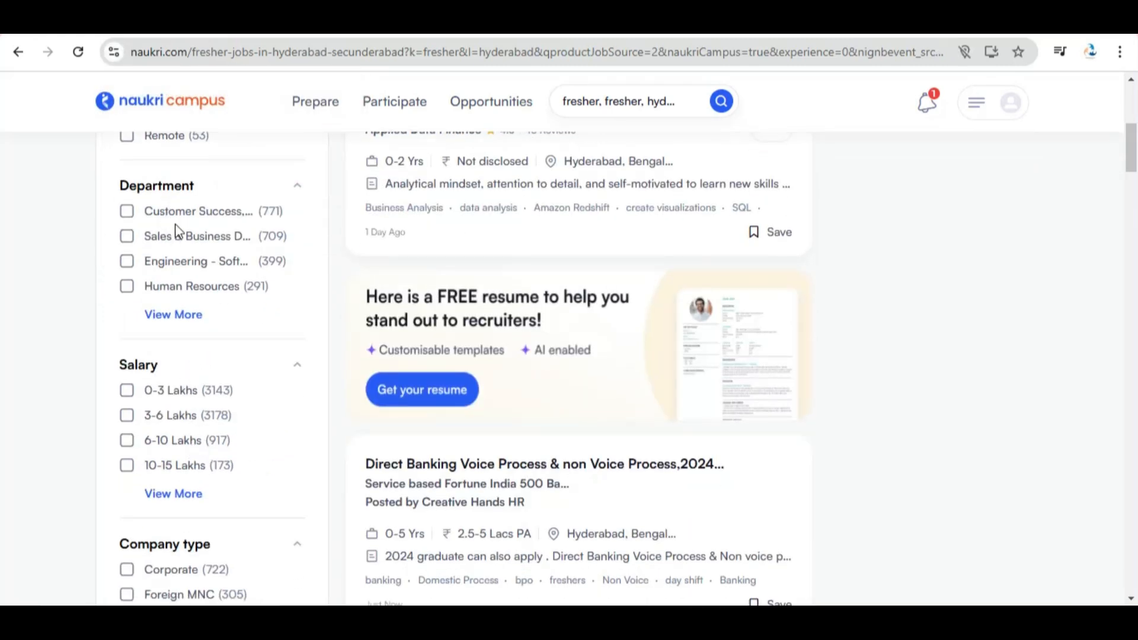
pyautogui.scroll(-2, 185, 373)
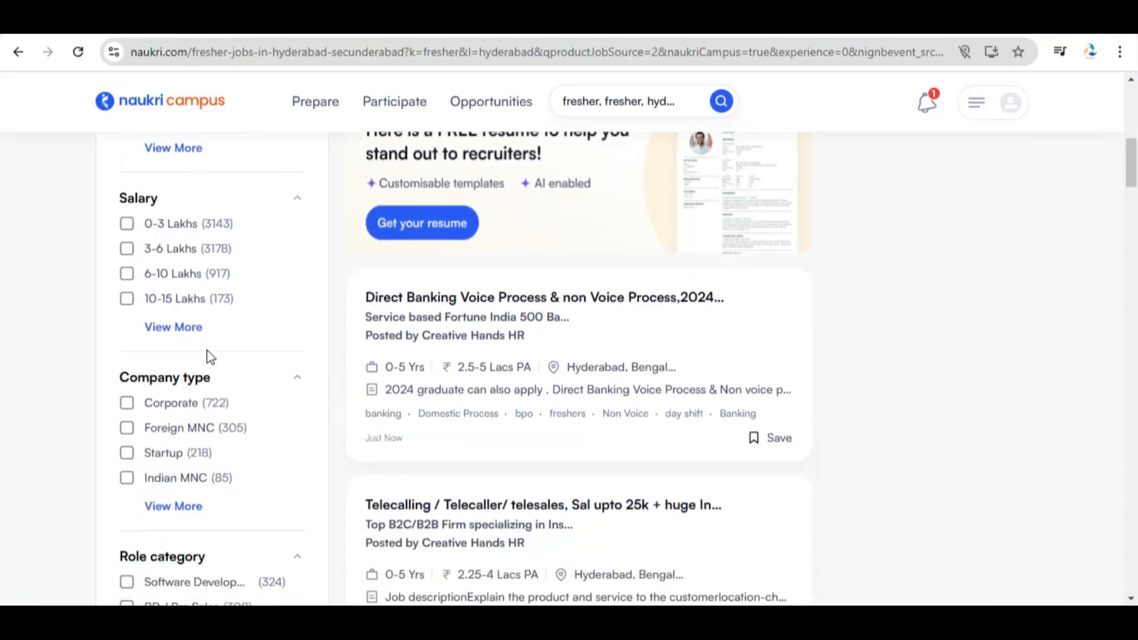
pyautogui.scroll(-4, 211, 357)
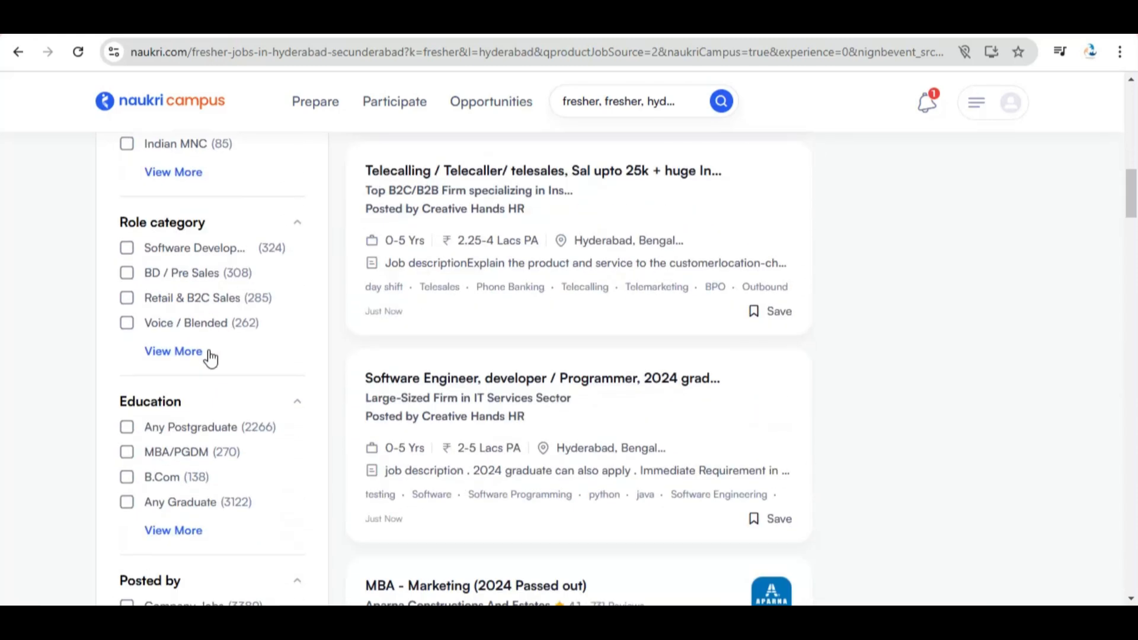
pyautogui.scroll(-5, 210, 358)
pyautogui.click(261, 406)
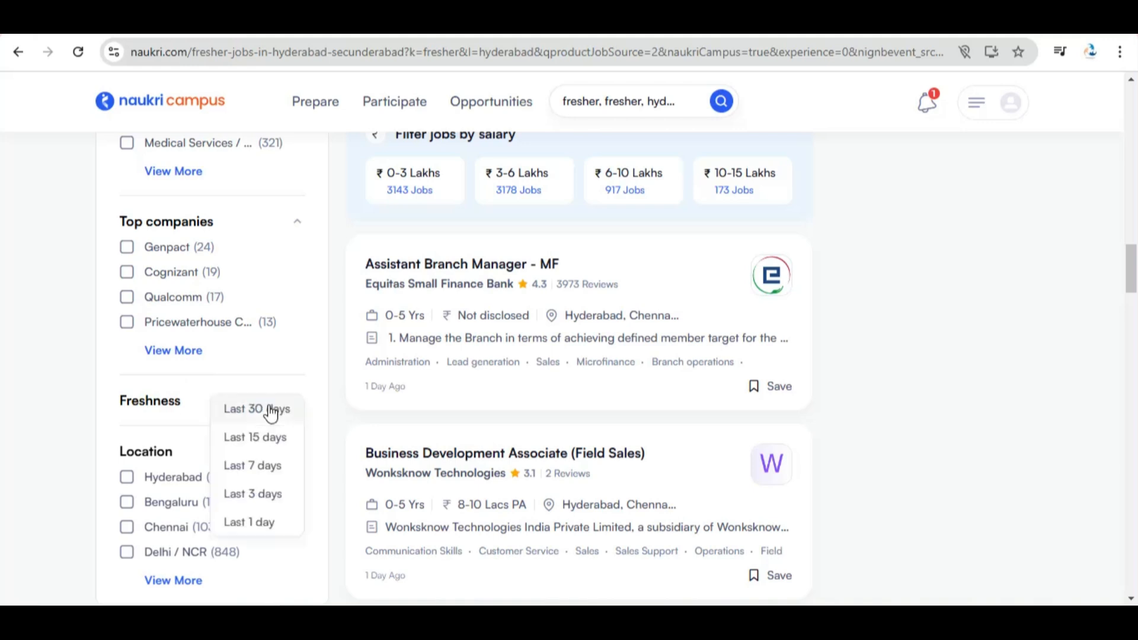
pyautogui.click(252, 522)
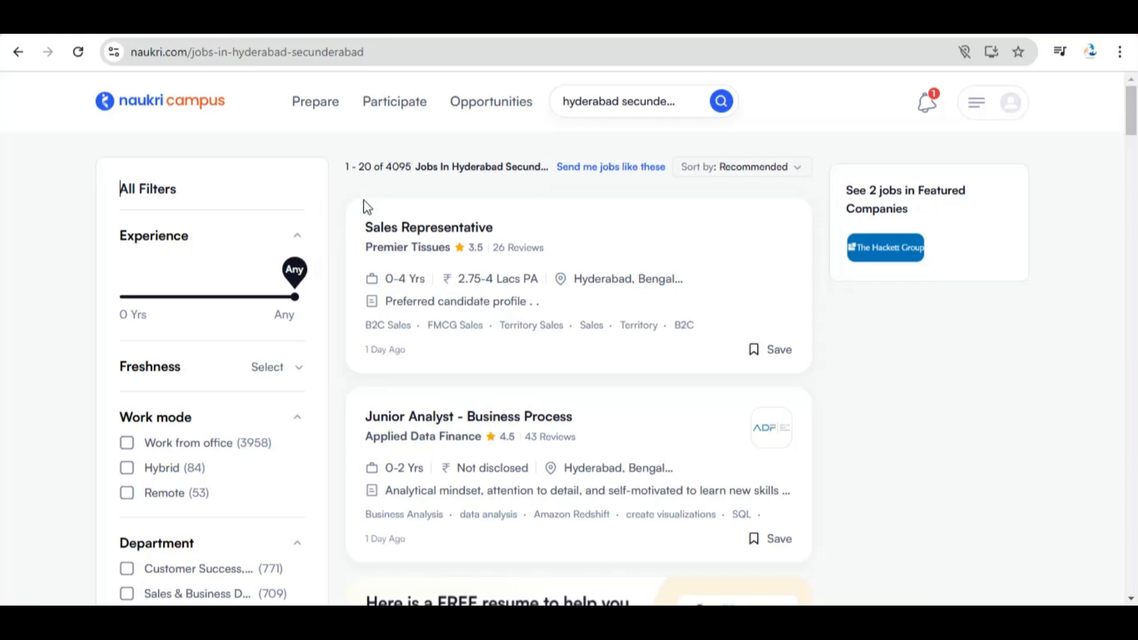
# Step: Sort the Hyderabad job results by Relevance
pyautogui.scroll(-4, 545, 385)
pyautogui.scroll(4, 554, 388)
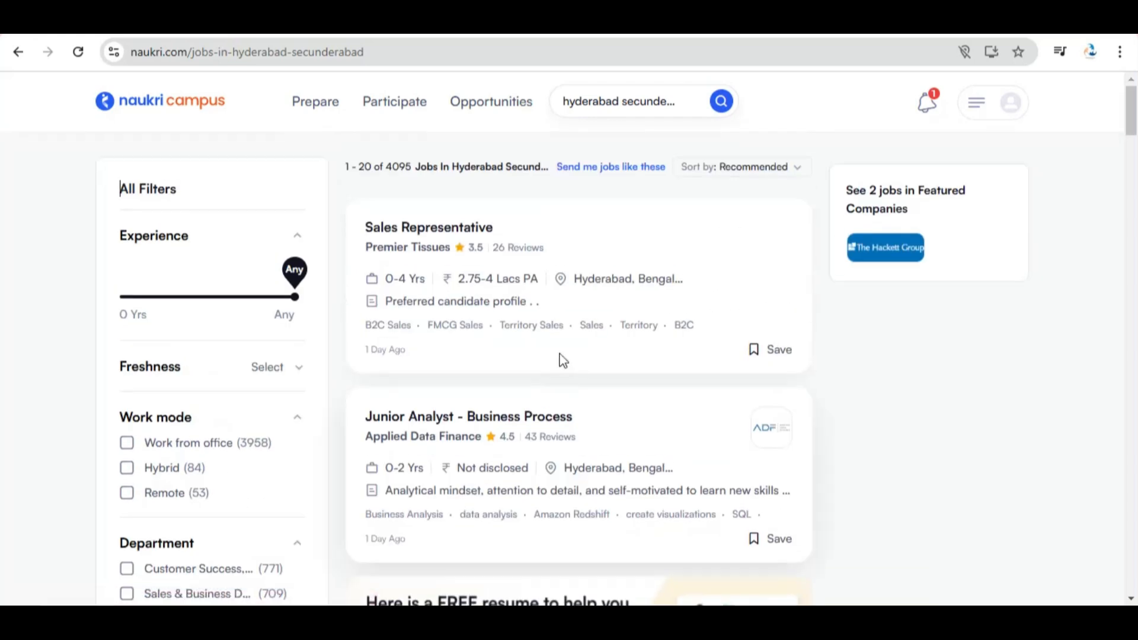
pyautogui.click(778, 171)
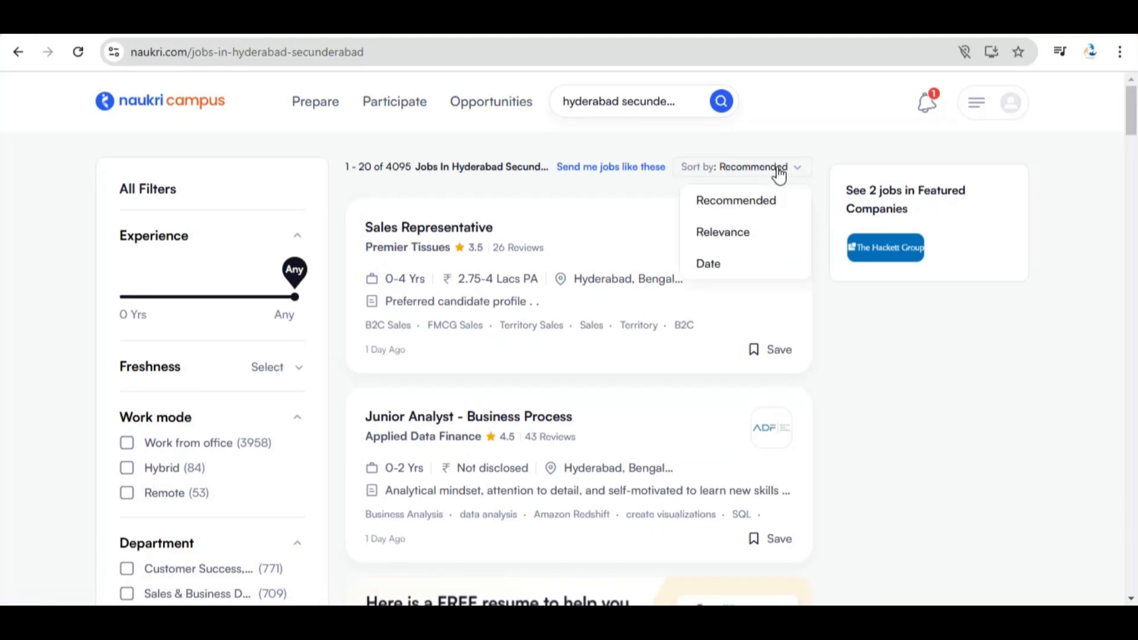
pyautogui.click(729, 239)
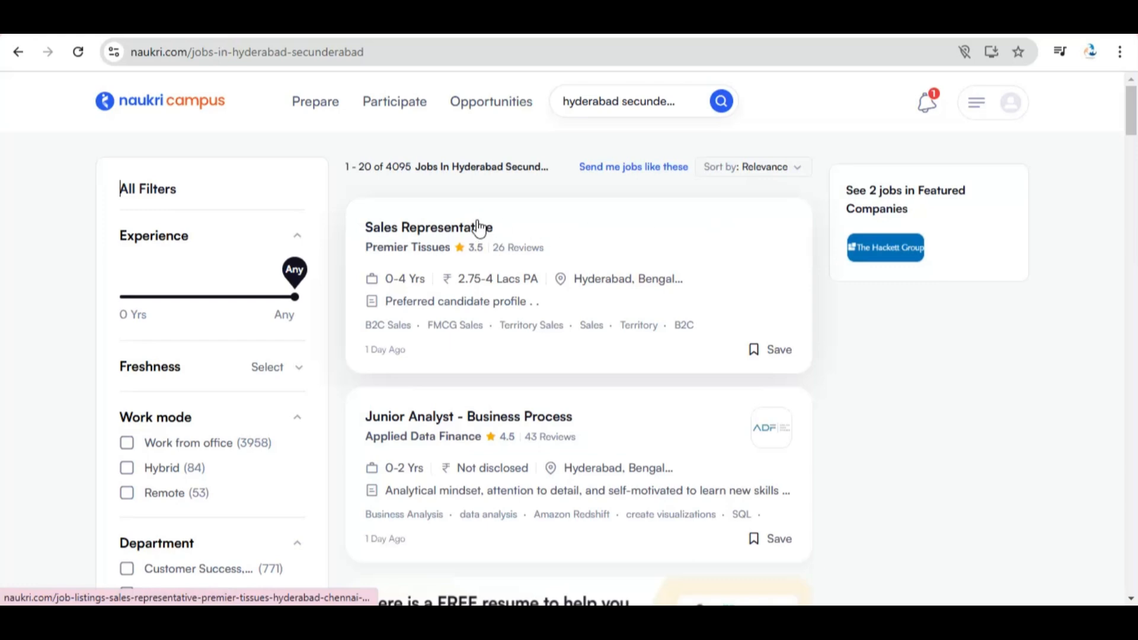
# Step: Open the Direct Banking Voice Process & non Voice Process job listing
pyautogui.scroll(-3, 405, 357)
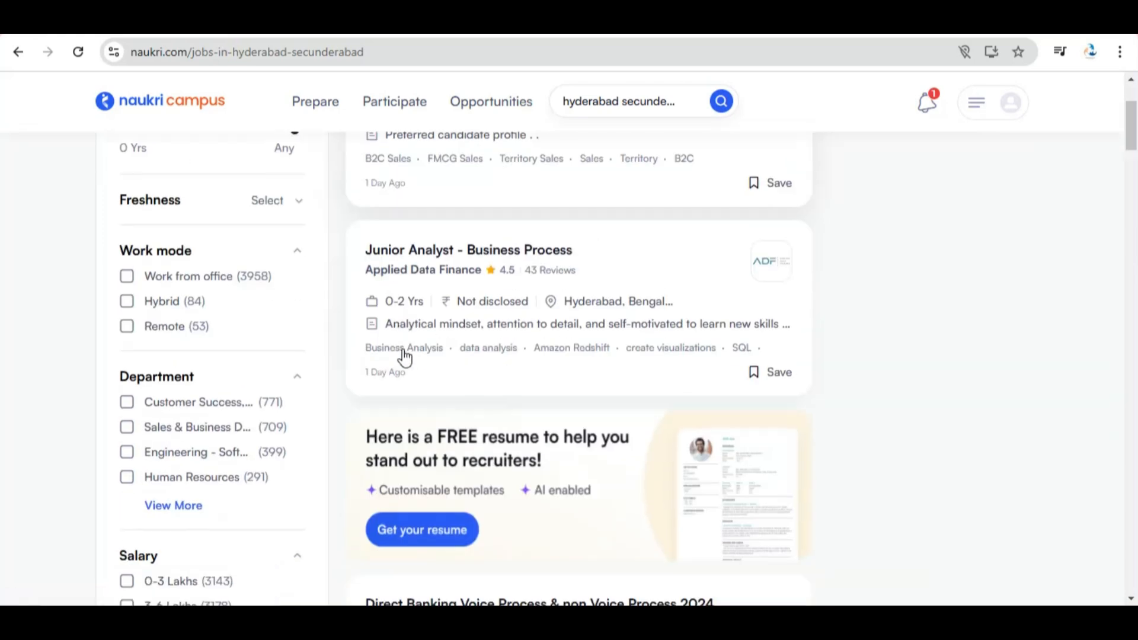
pyautogui.scroll(-4, 559, 355)
pyautogui.scroll(-3, 559, 357)
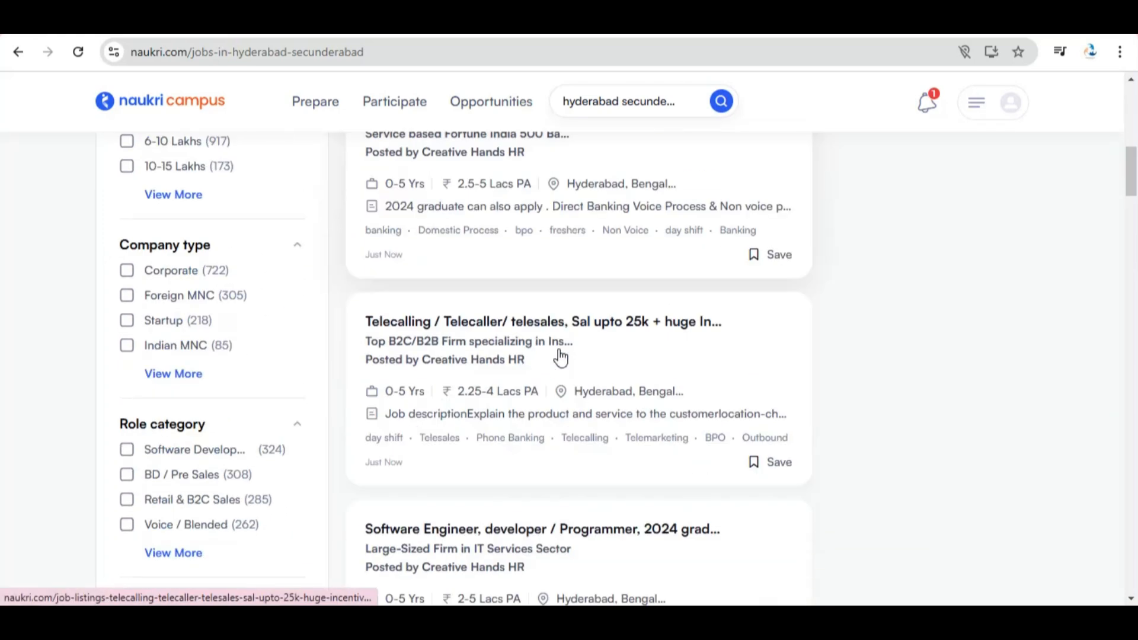
pyautogui.scroll(1, 559, 358)
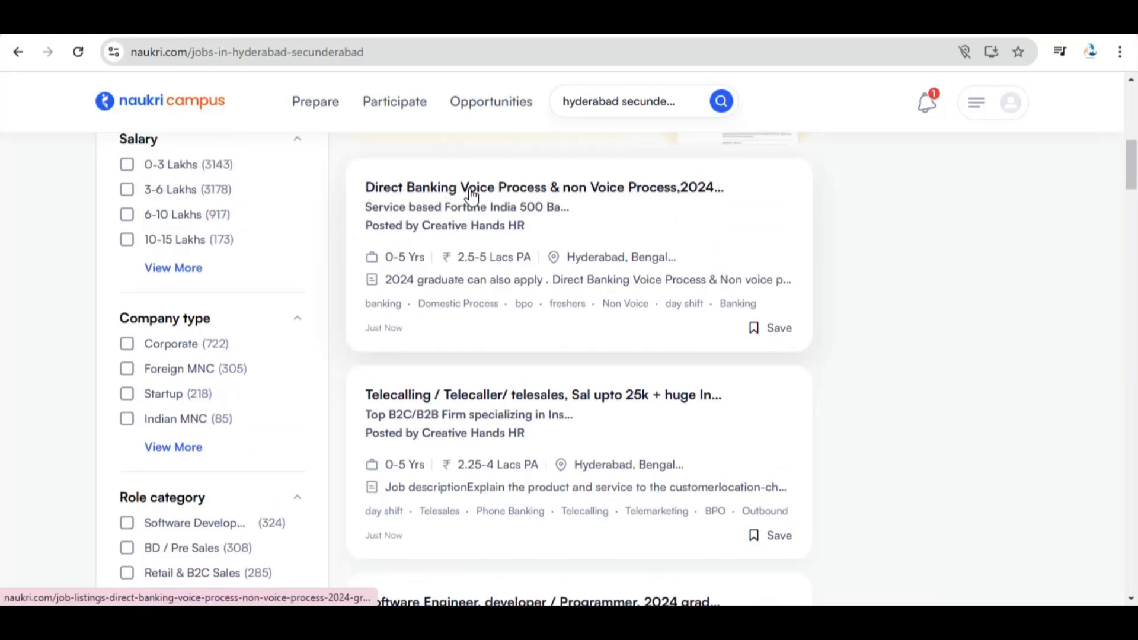
pyautogui.scroll(-2, 450, 379)
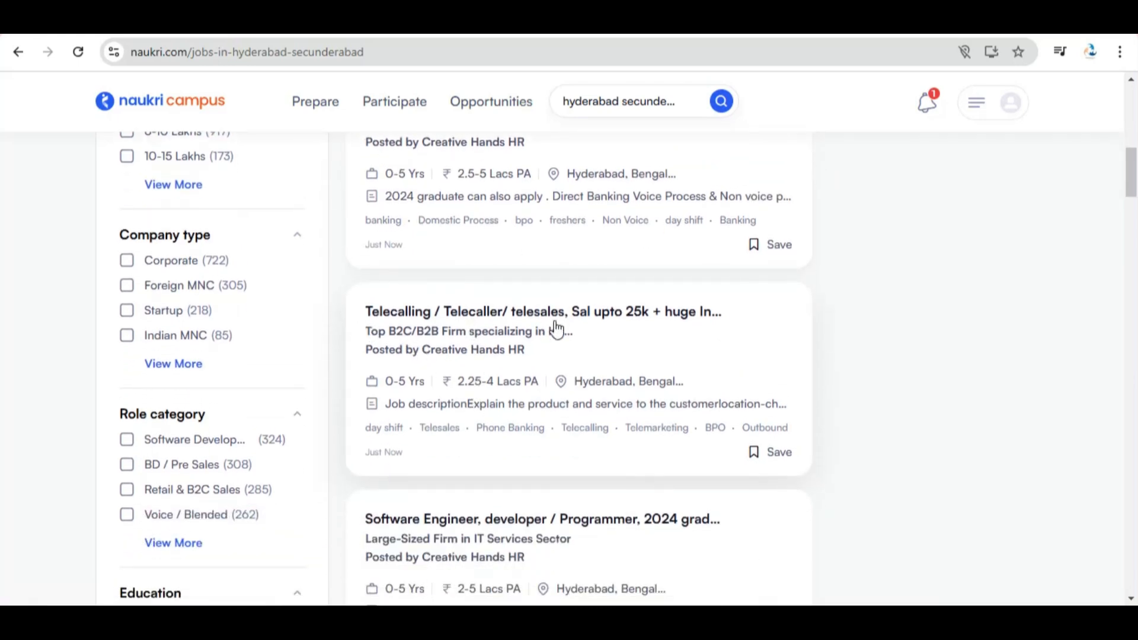
pyautogui.scroll(-4, 561, 393)
pyautogui.scroll(6, 563, 396)
pyautogui.scroll(2, 564, 397)
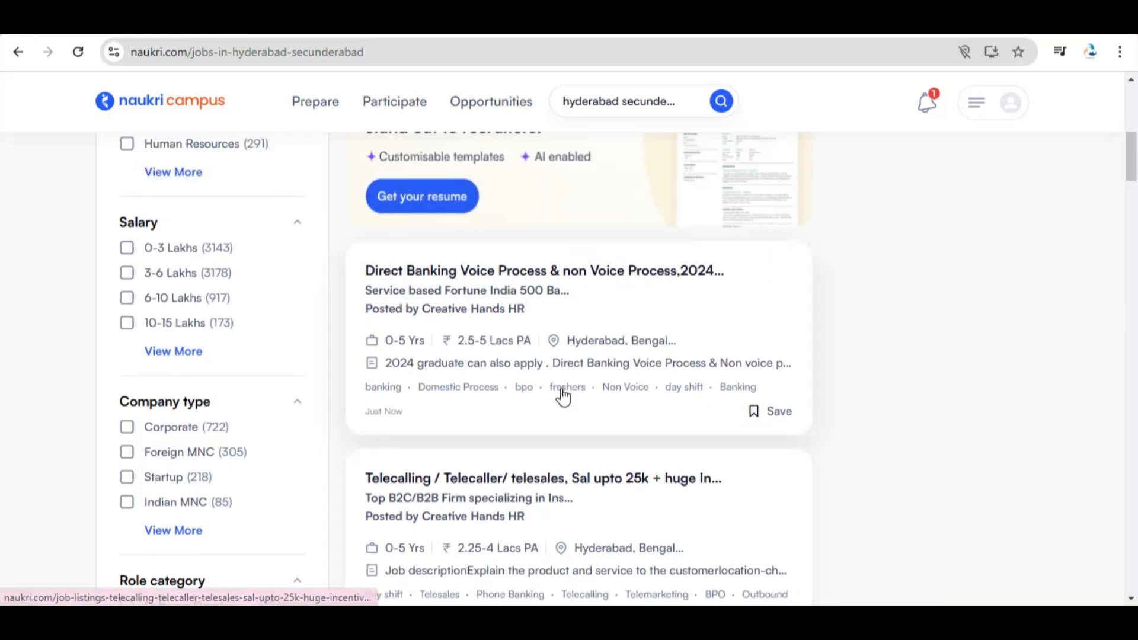
pyautogui.click(469, 276)
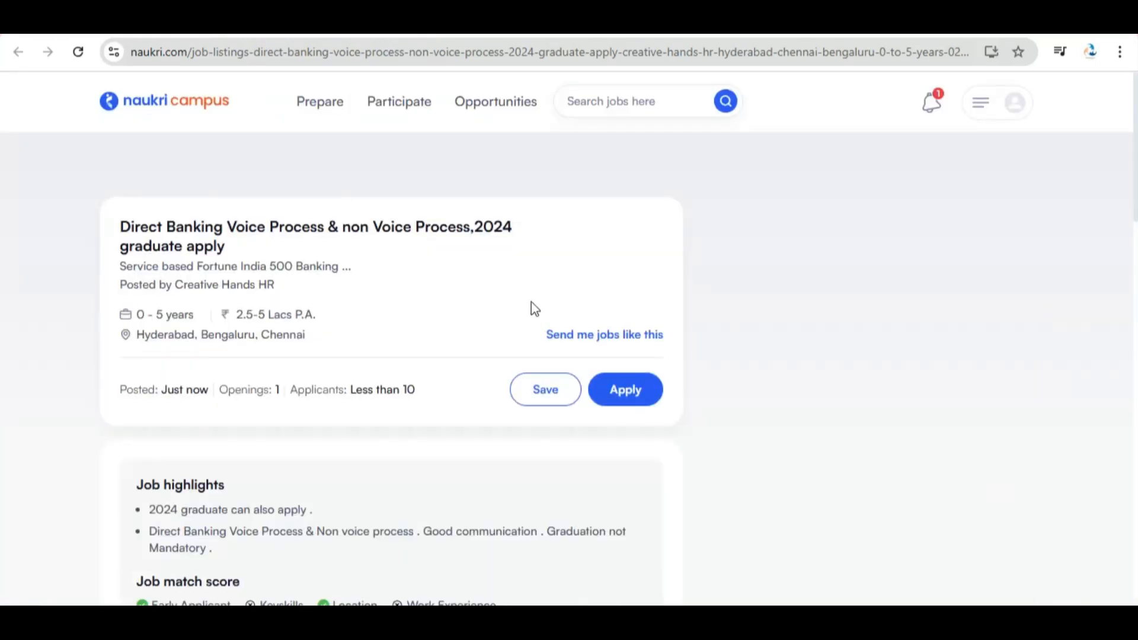
# Step: Apply to the Direct Banking Voice Process job to open the recruiter chat
pyautogui.scroll(-5, 474, 421)
pyautogui.scroll(5, 478, 422)
pyautogui.click(623, 397)
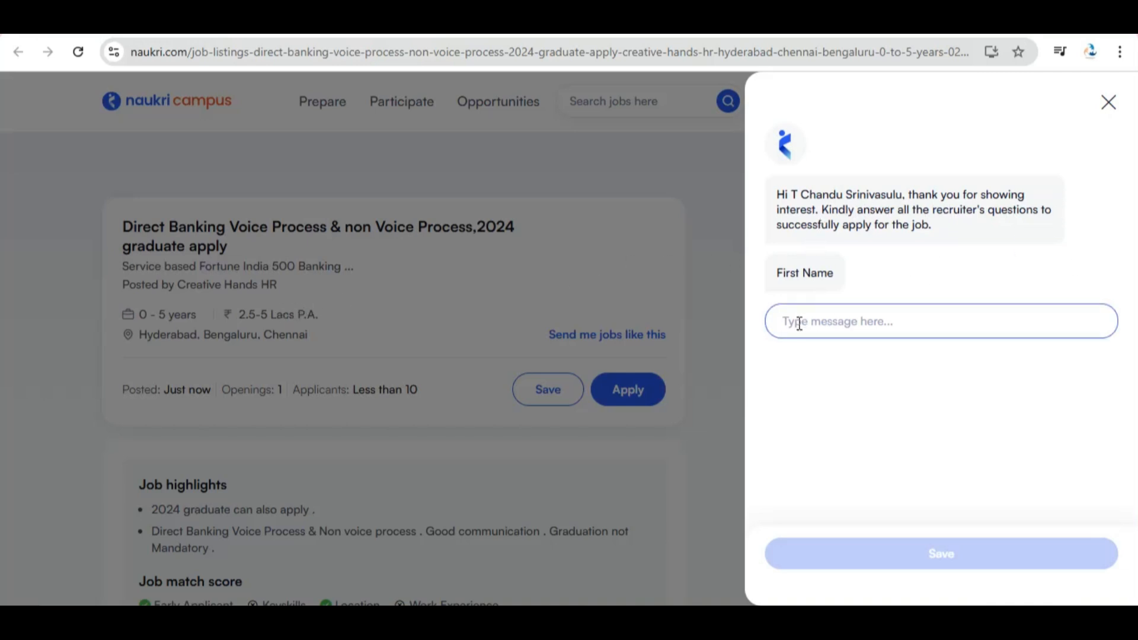
# Step: Answer the recruiter's first name, last name and Hyderabad location questions to submit the application
pyautogui.write('chandu')
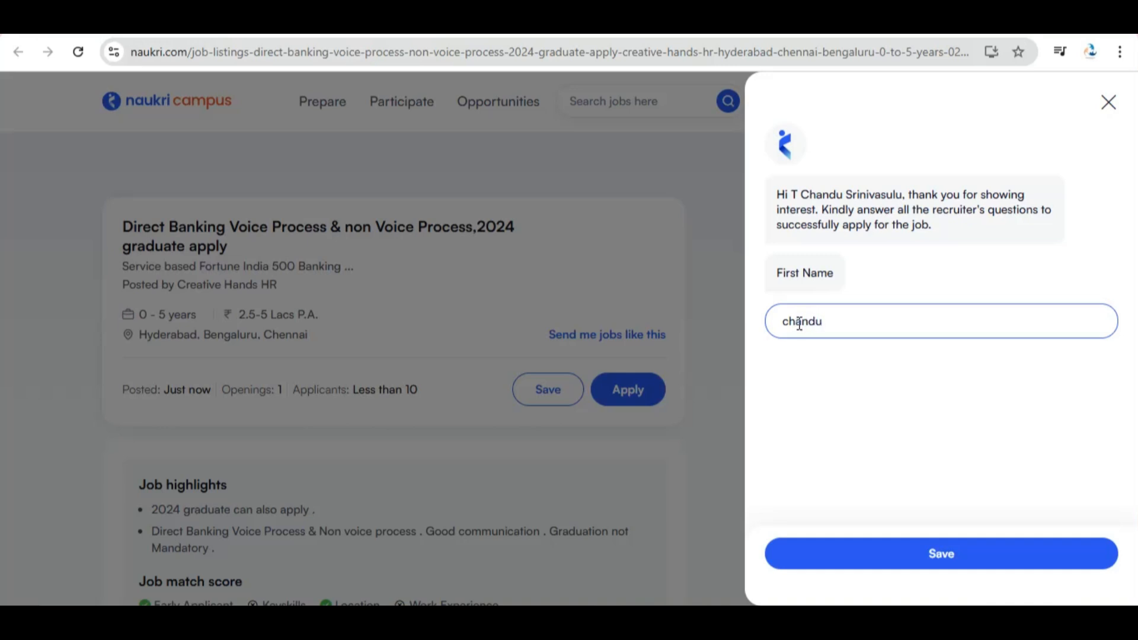
pyautogui.click(938, 550)
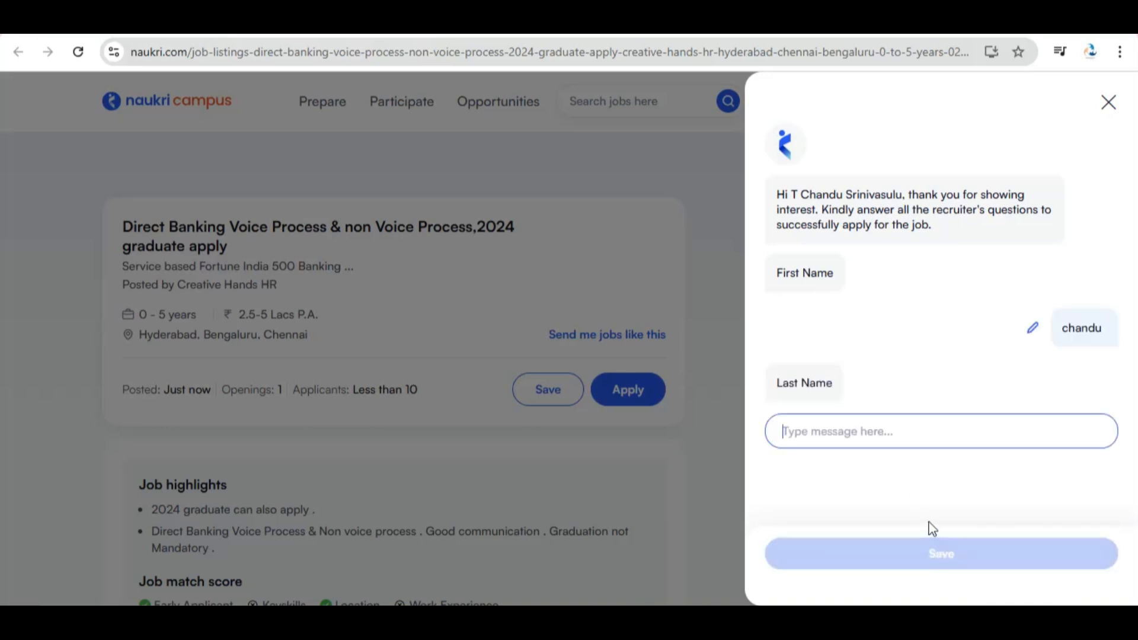
pyautogui.click(831, 439)
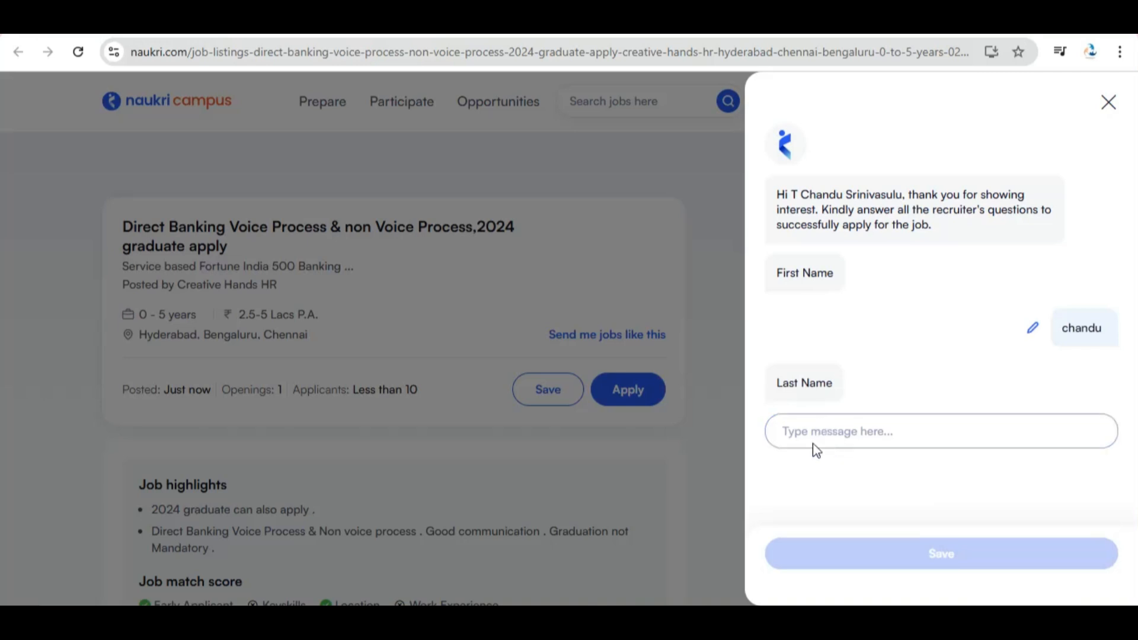
pyautogui.click(813, 432)
pyautogui.write('cha')
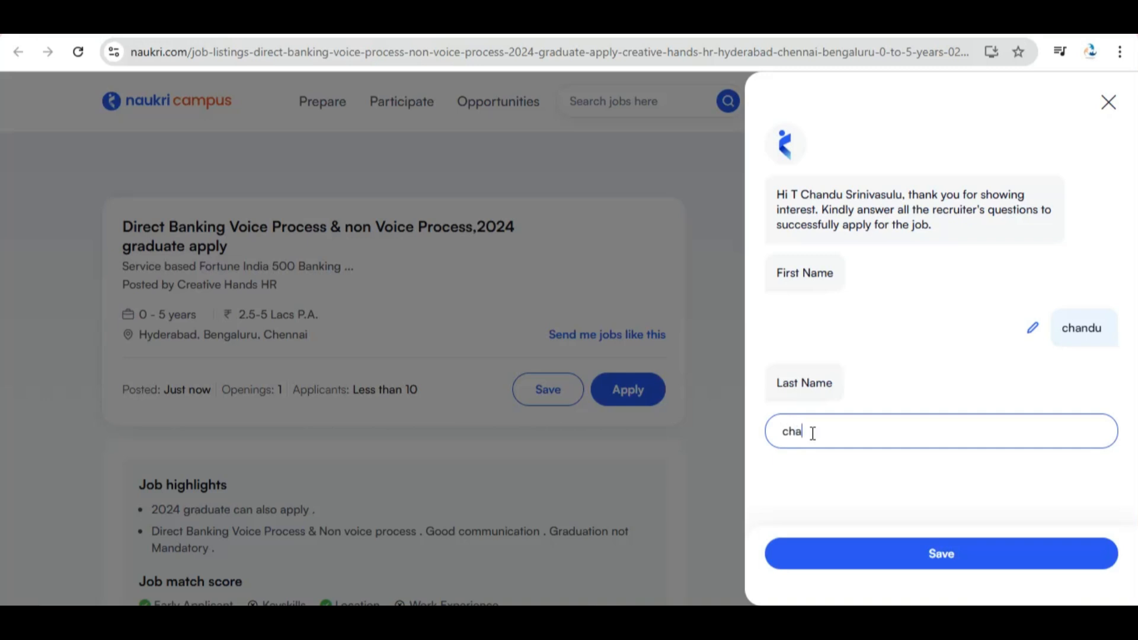
pyautogui.click(959, 560)
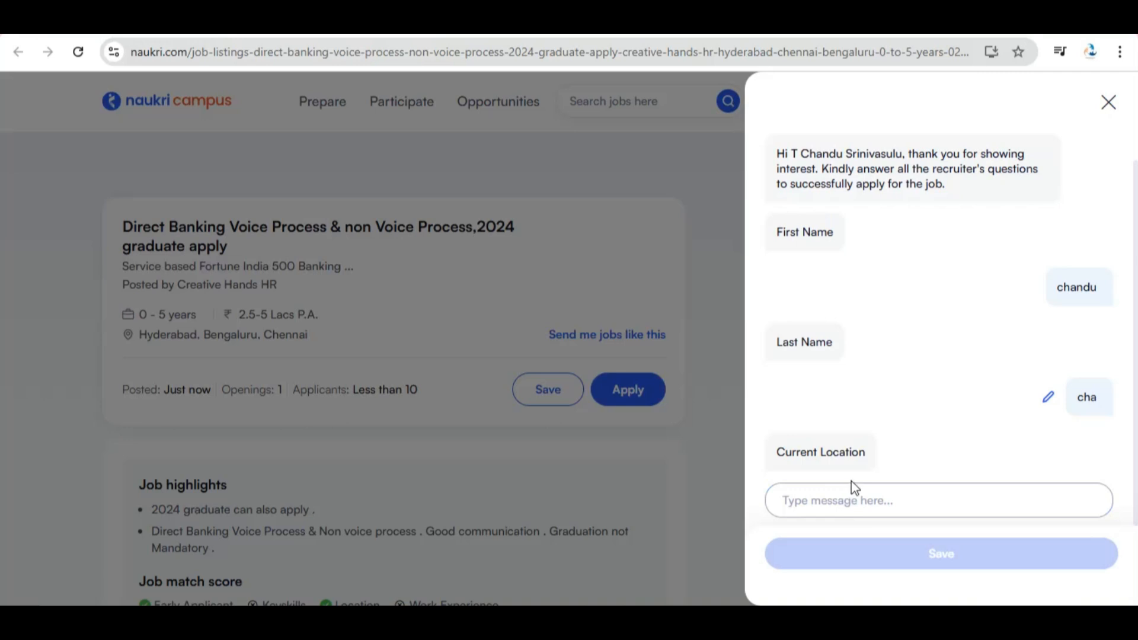
pyautogui.click(838, 504)
pyautogui.write('hyd')
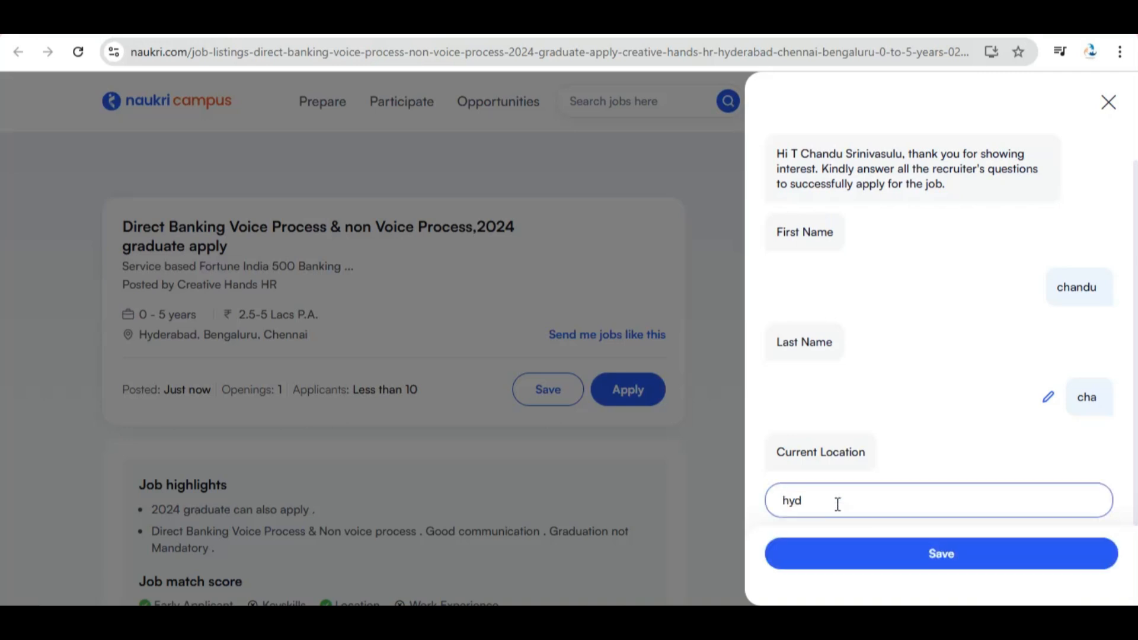
pyautogui.click(925, 572)
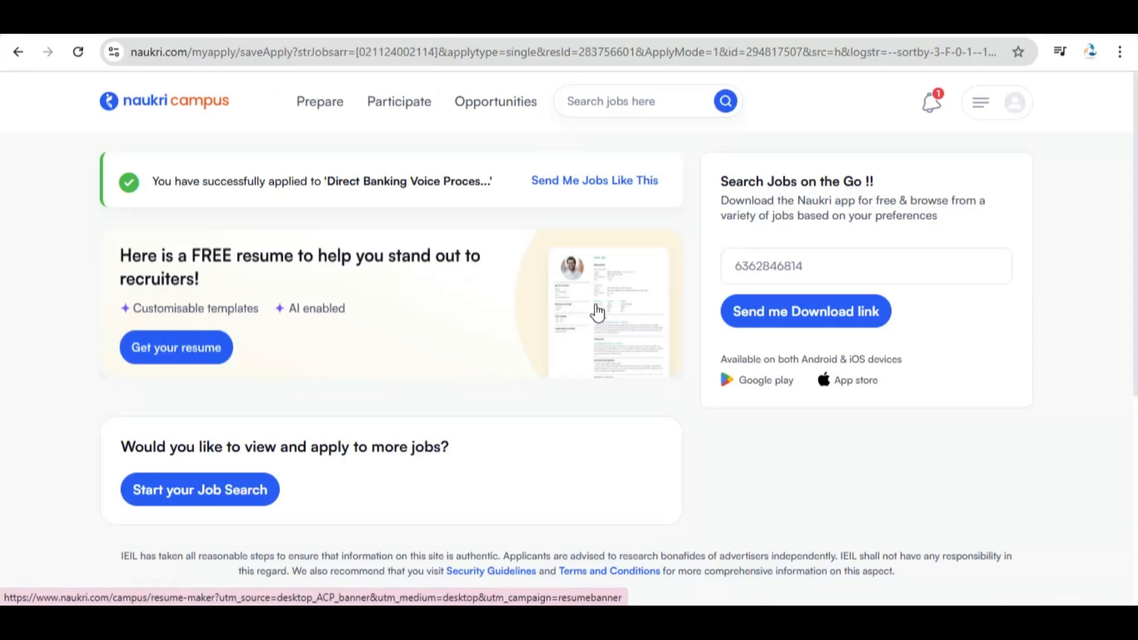
# Step: Check the Opportunities menu and scroll through the application confirmation page
pyautogui.moveTo(496, 105)
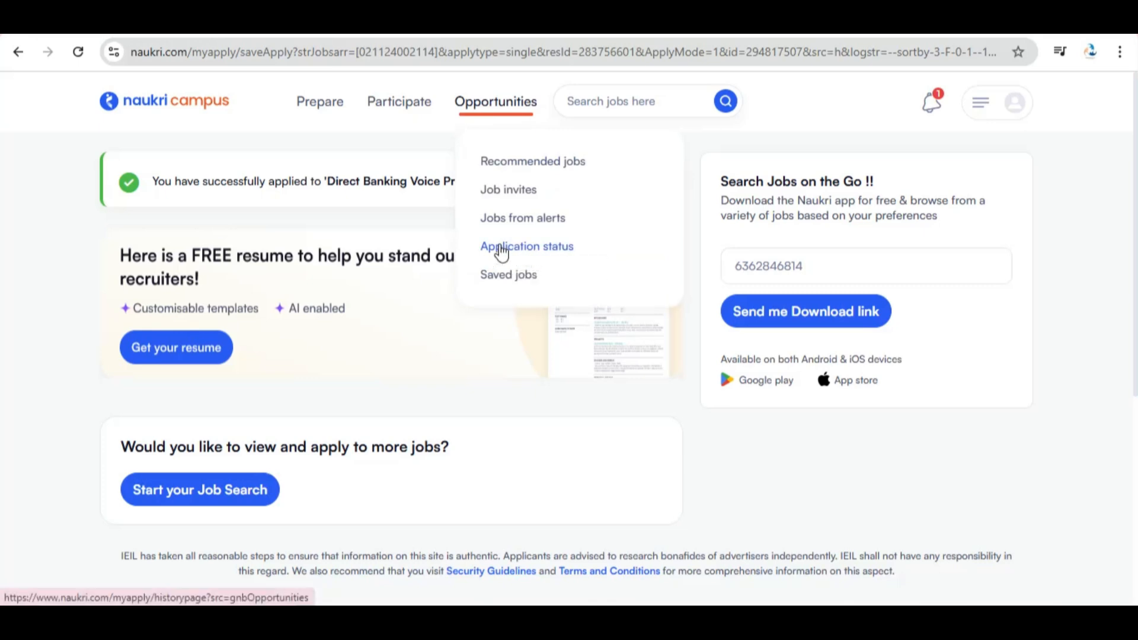
pyautogui.scroll(-4, 500, 362)
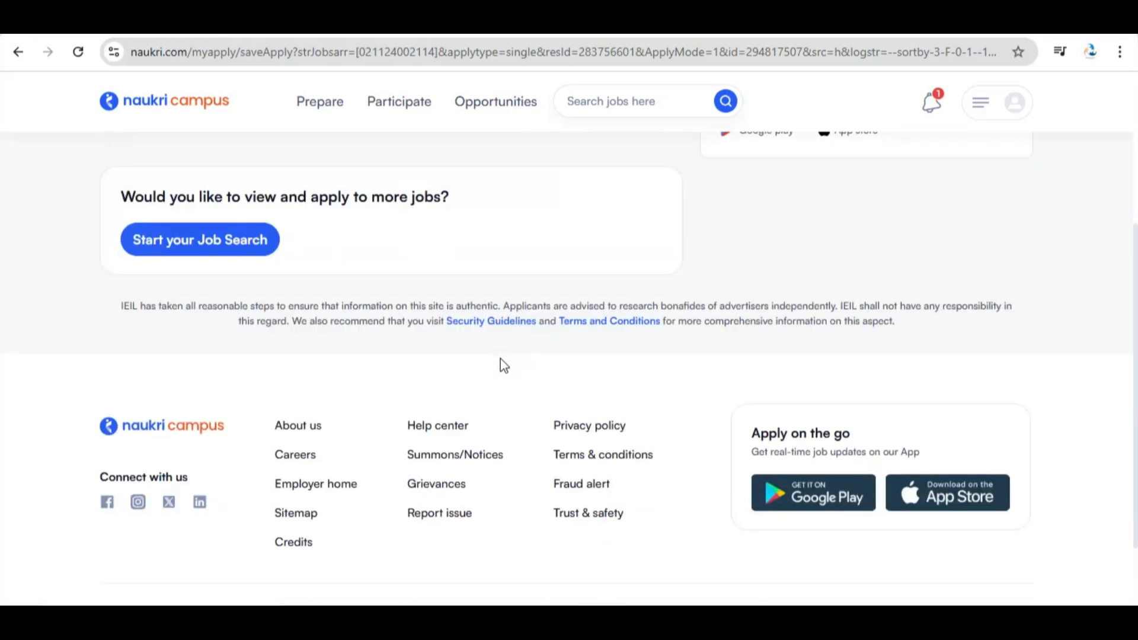
pyautogui.scroll(4, 484, 362)
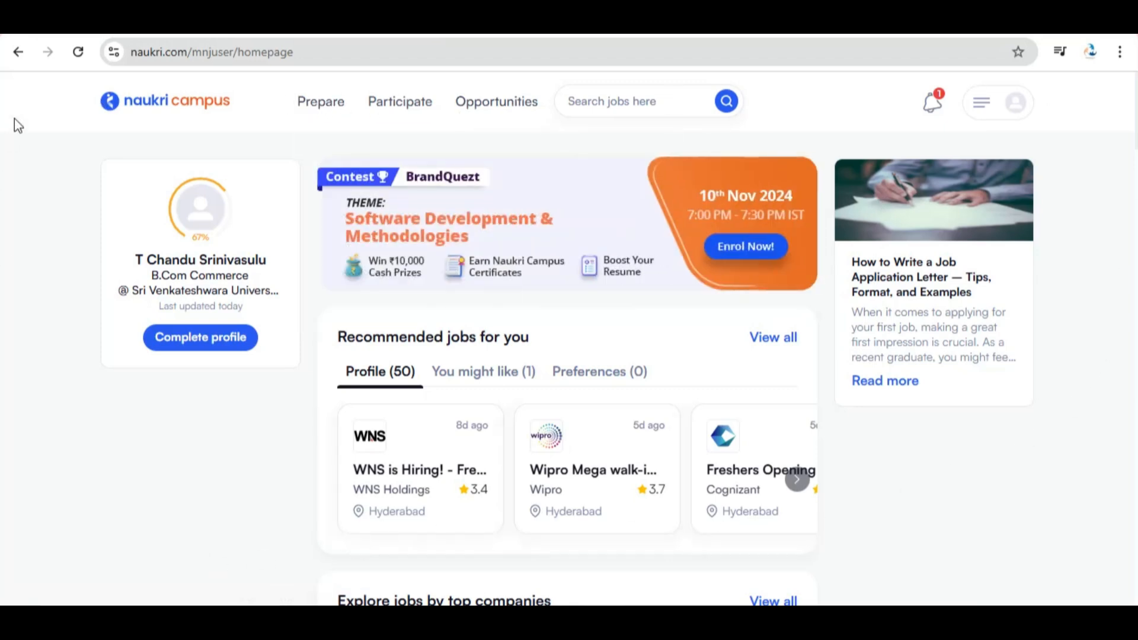
pyautogui.click(934, 105)
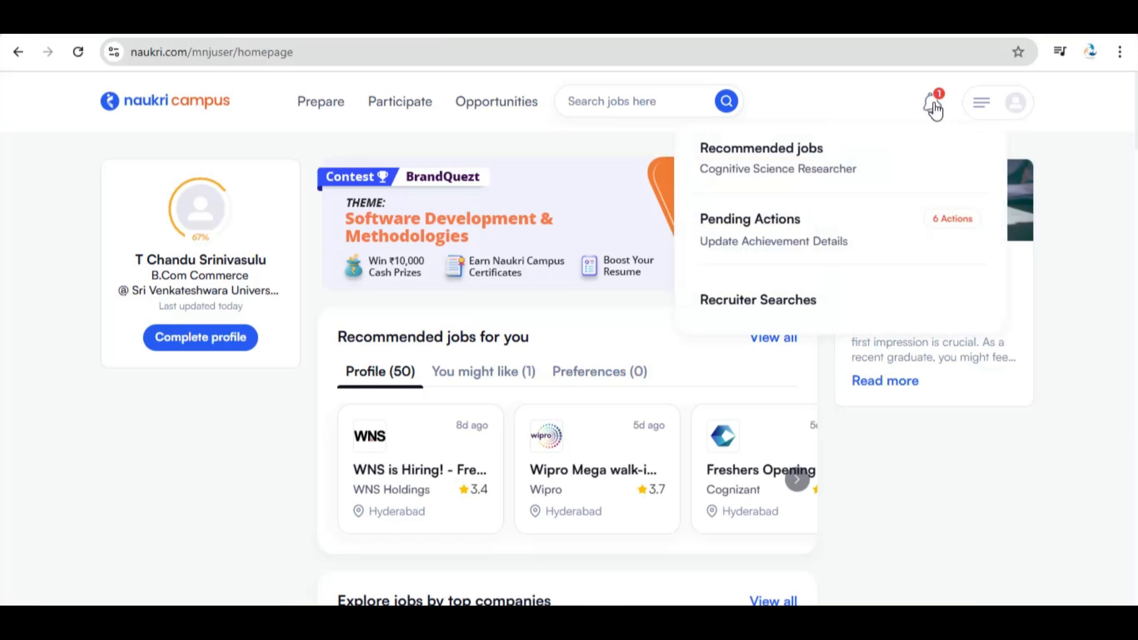